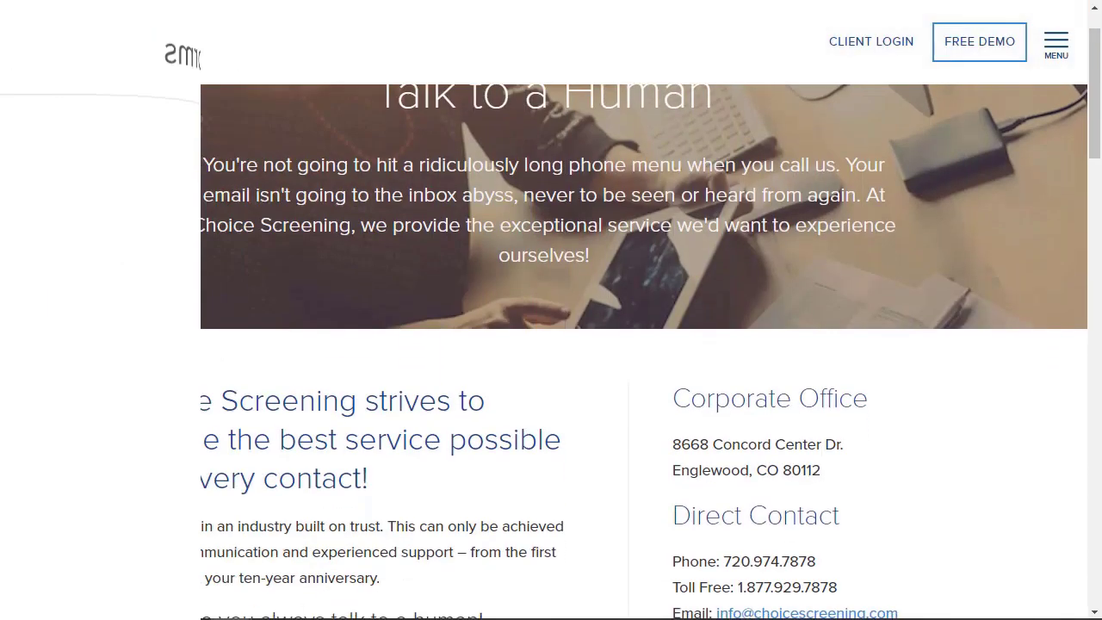
# - Examine the layout of the example contact pages from Choice Screening, Legalia, jetBlue and WPForms
pyautogui.scroll(-5, 551, 344)
pyautogui.scroll(-3, 551, 345)
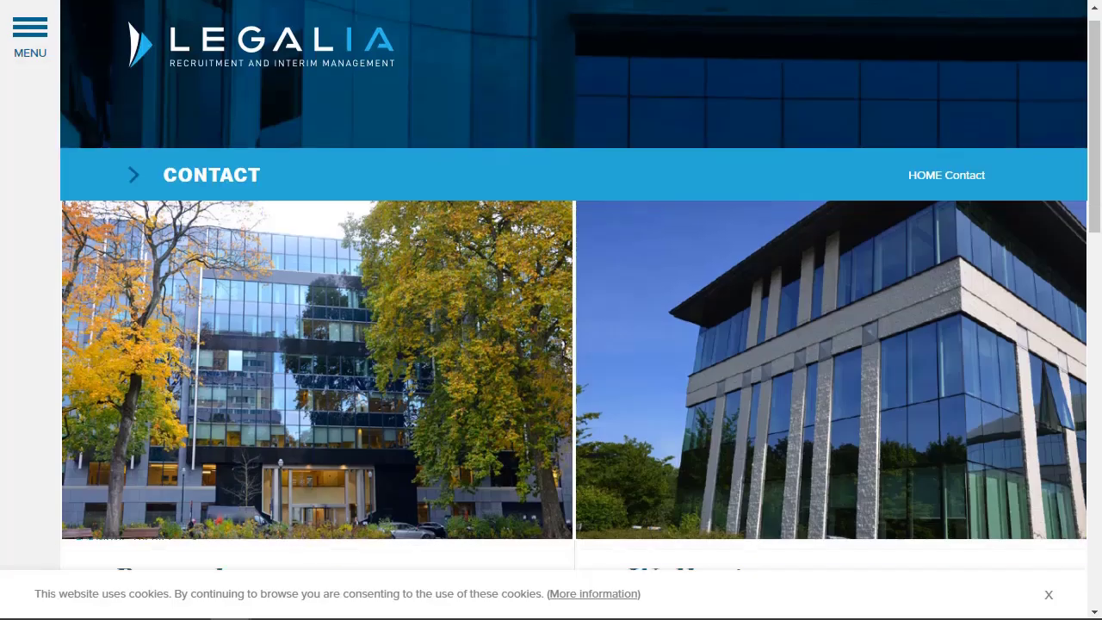
pyautogui.scroll(-2, 551, 344)
pyautogui.scroll(-5, 551, 310)
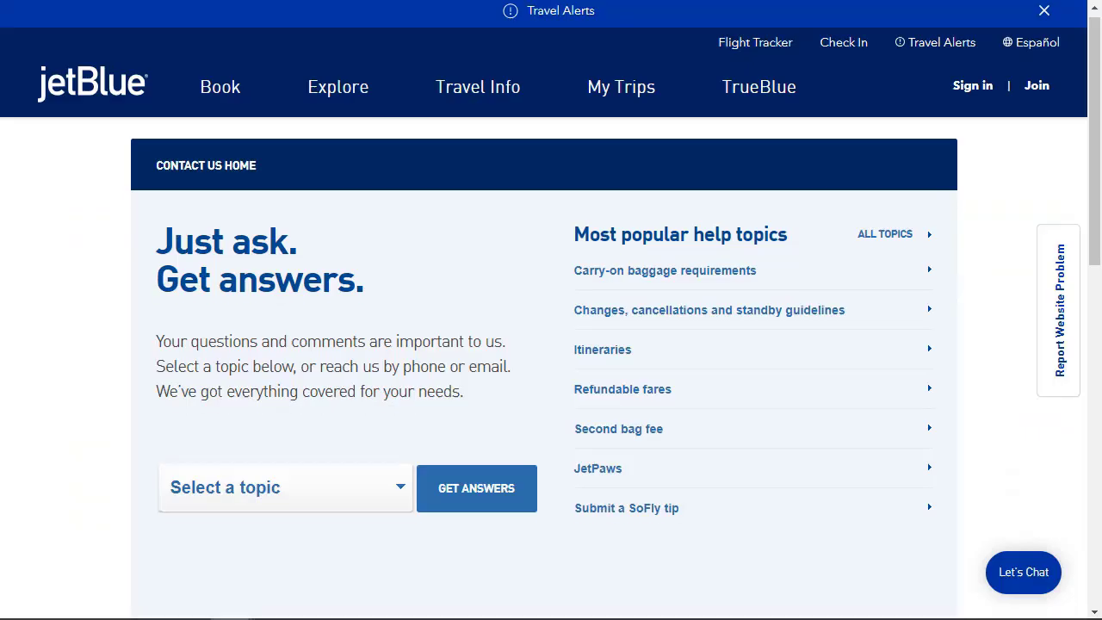
pyautogui.scroll(-2, 551, 345)
pyautogui.scroll(-3, 551, 345)
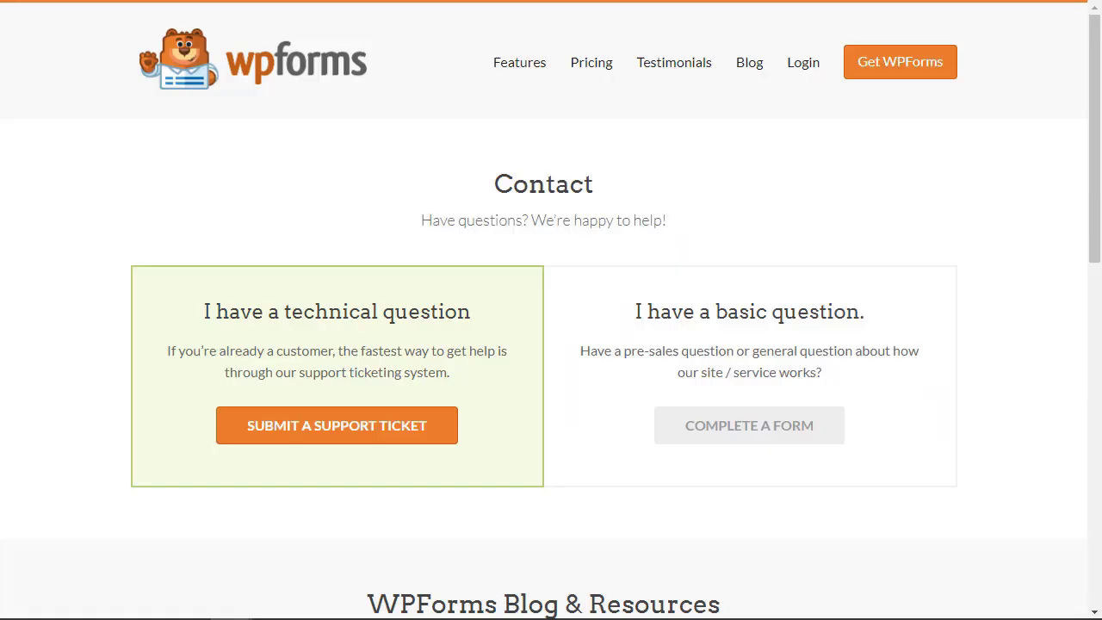
pyautogui.scroll(-1, 551, 344)
pyautogui.scroll(-5, 551, 344)
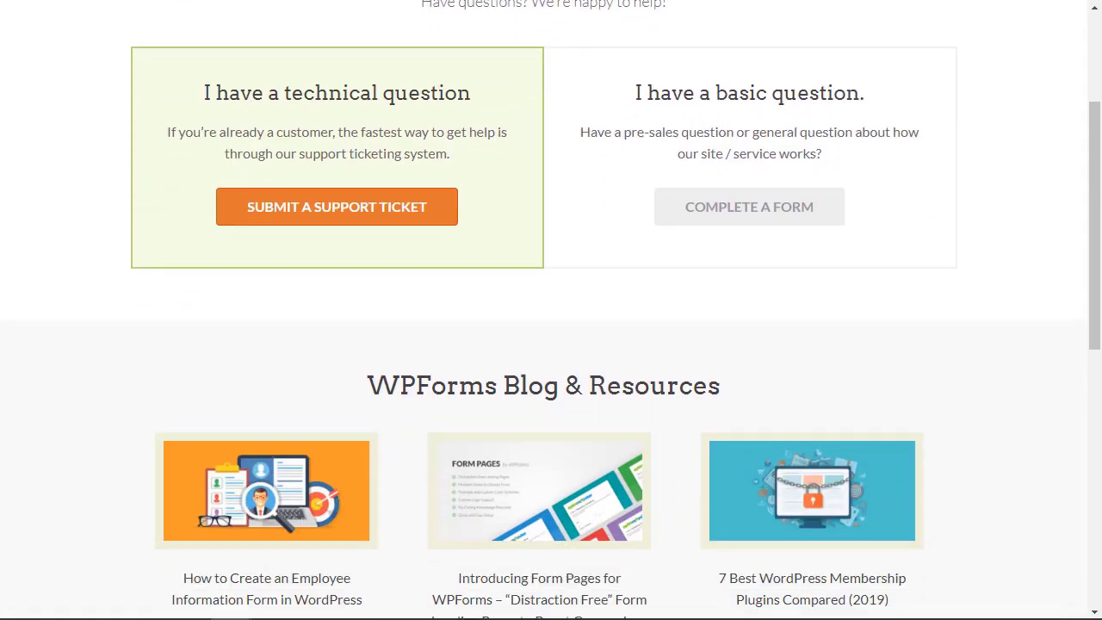
pyautogui.scroll(-1, 551, 344)
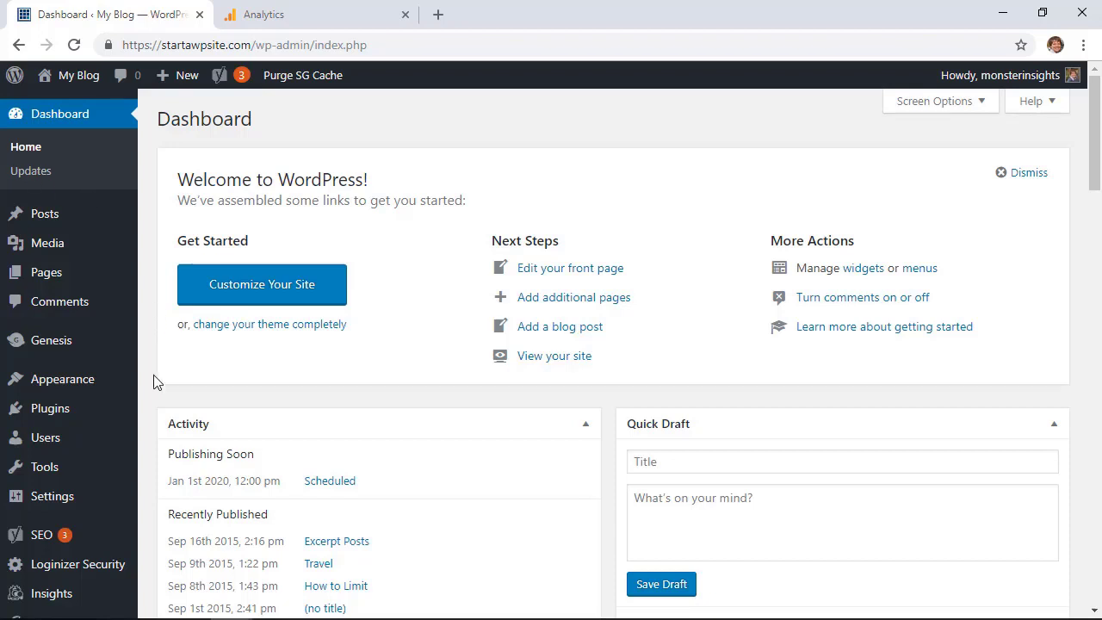
# - Find the Contact Form by WPForms plugin with the keyword wpforms, then install and activate it
pyautogui.moveTo(60, 418)
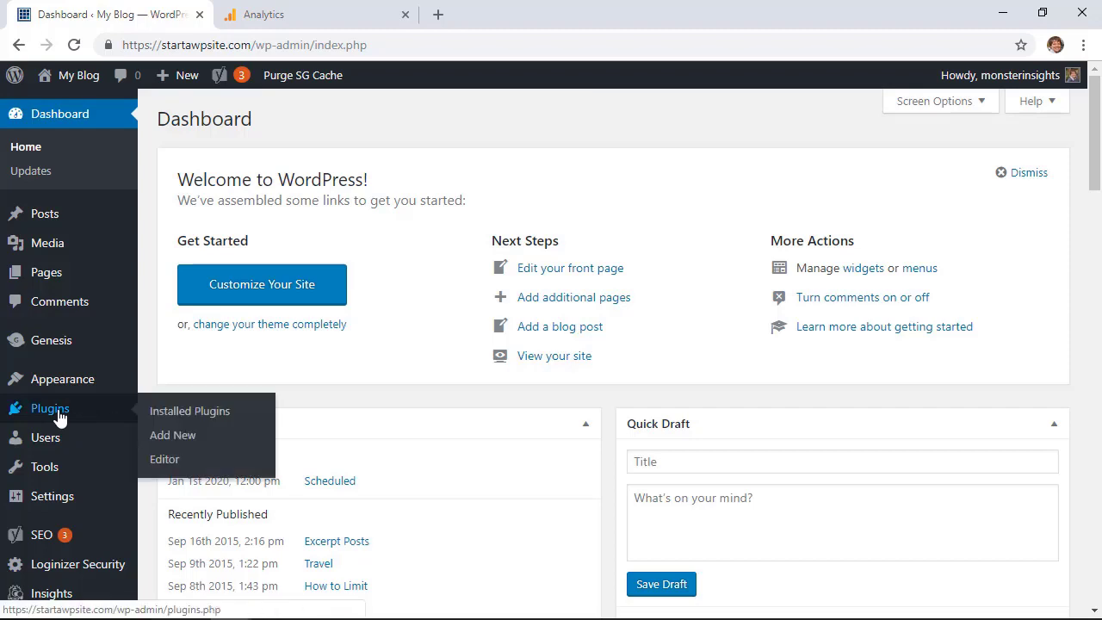
pyautogui.click(181, 435)
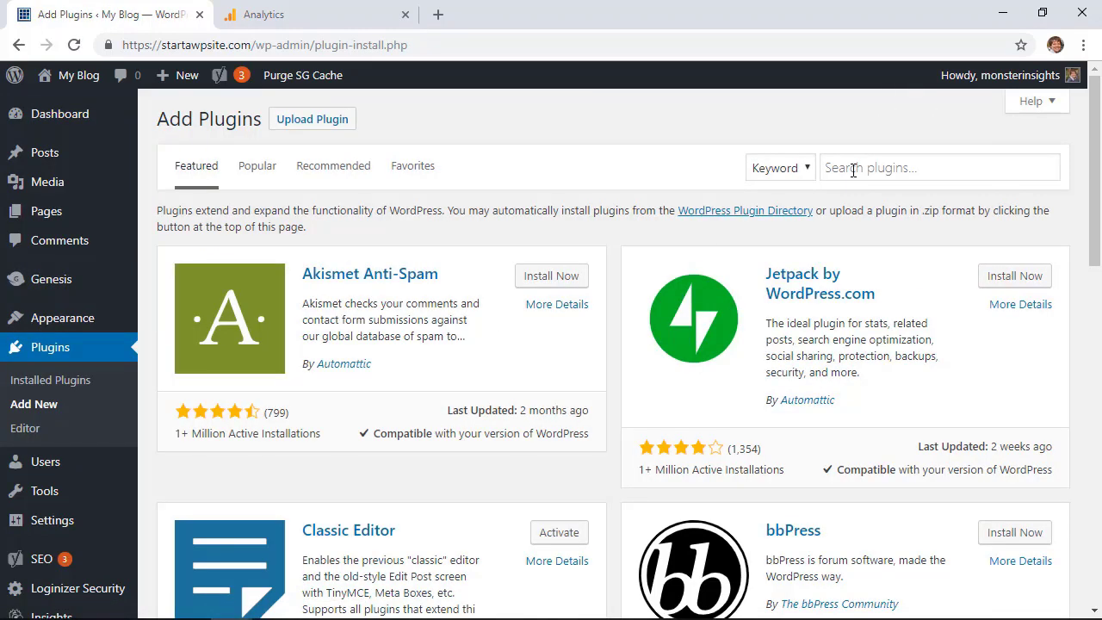
pyautogui.click(852, 169)
pyautogui.write('wpfc')
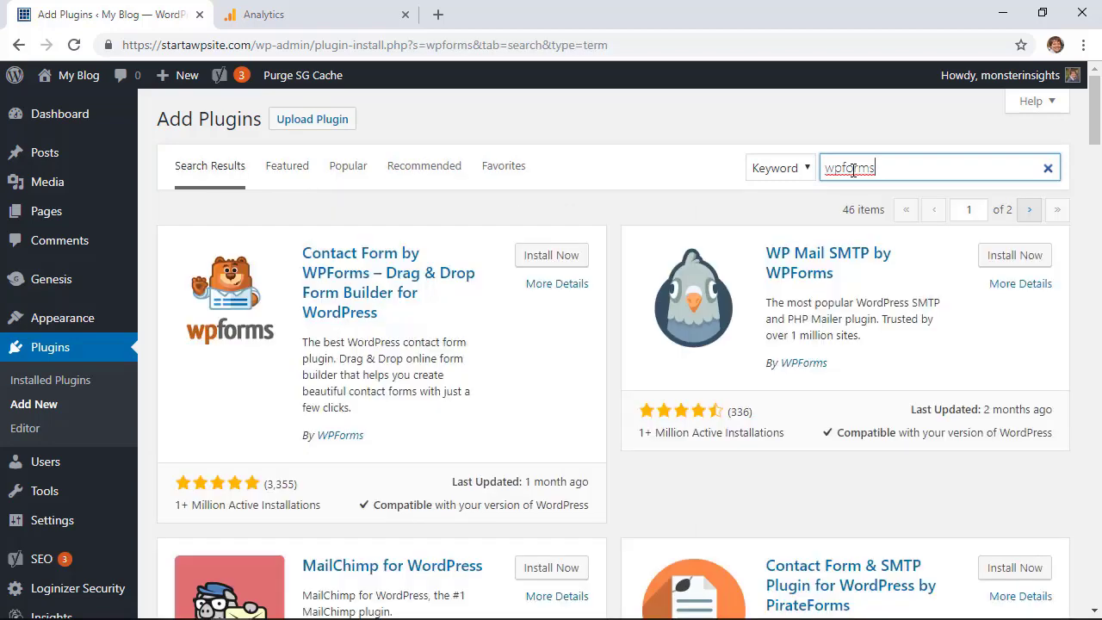
pyautogui.click(550, 258)
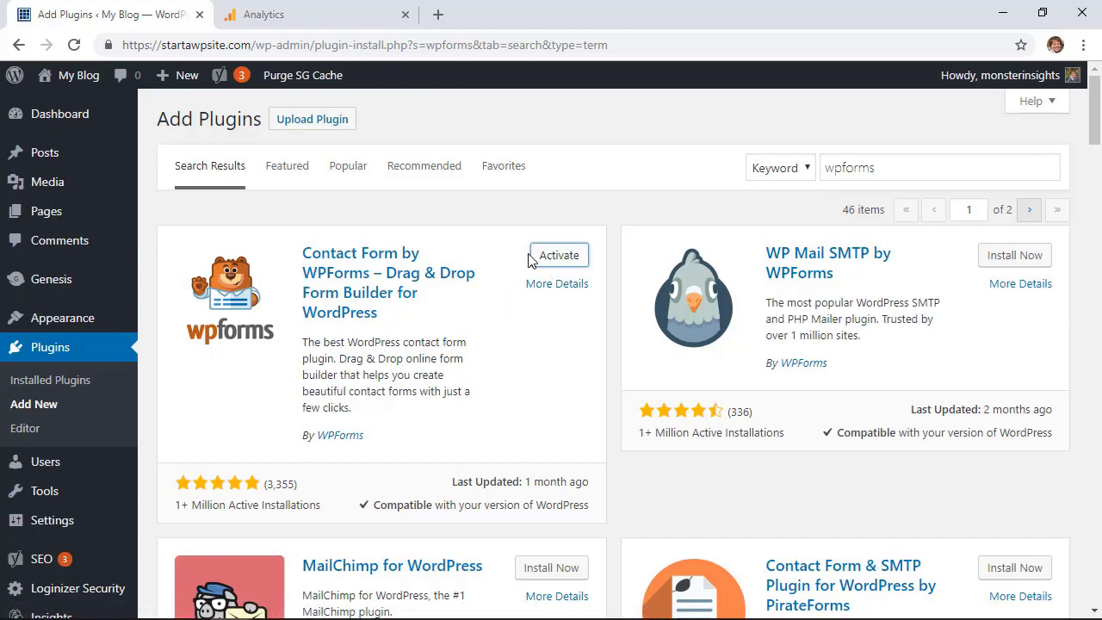
pyautogui.click(564, 256)
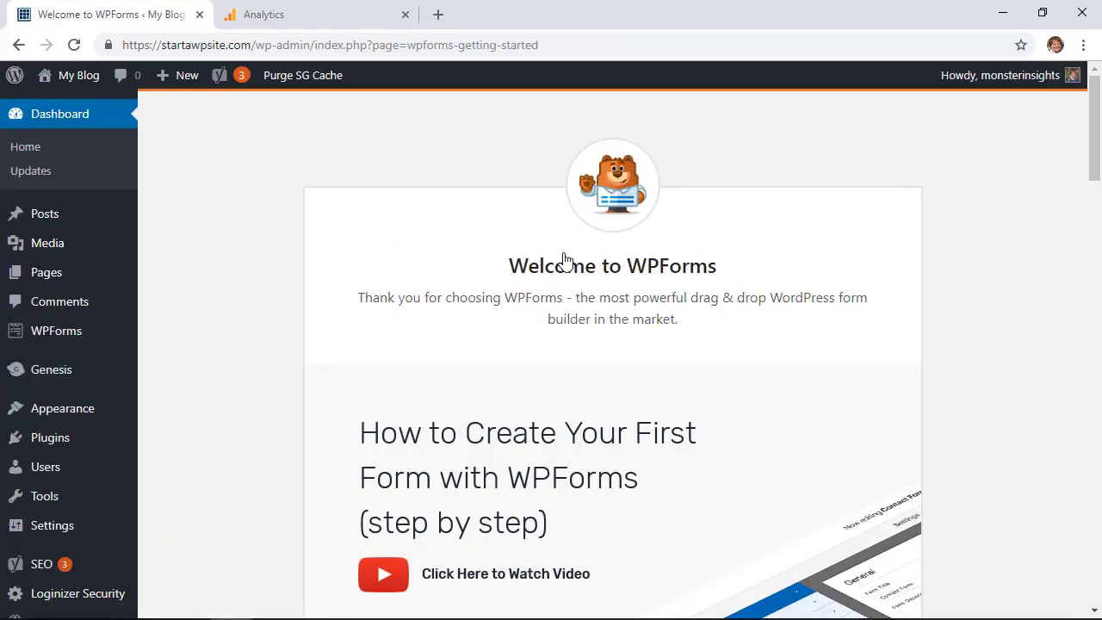
# - Create a new WPForms form from the Simple Contact Form template
pyautogui.moveTo(103, 334)
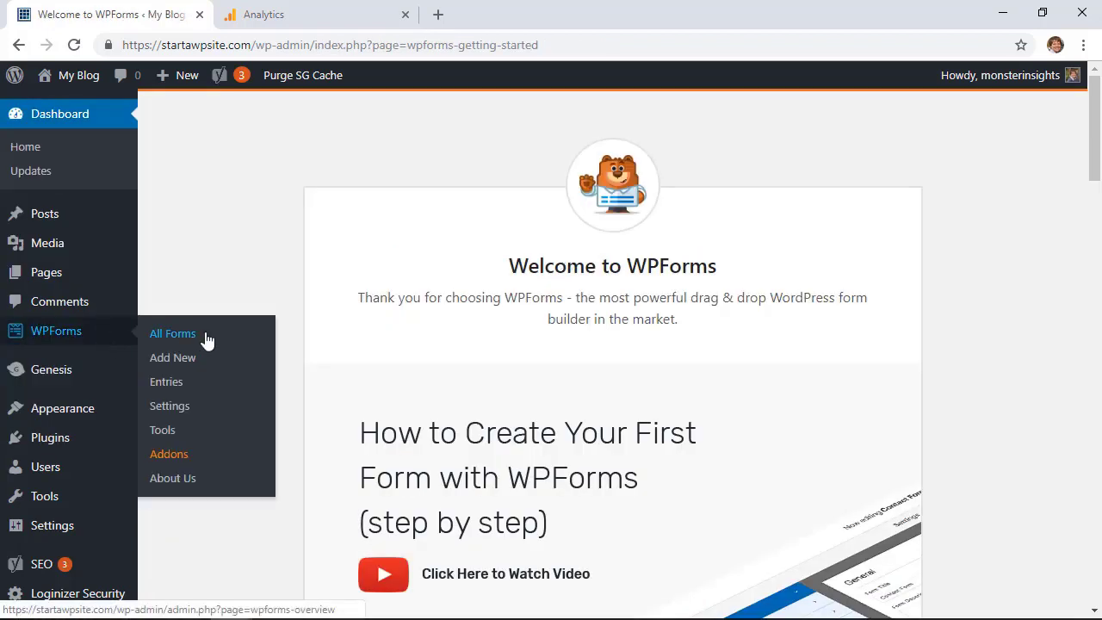
pyautogui.click(183, 365)
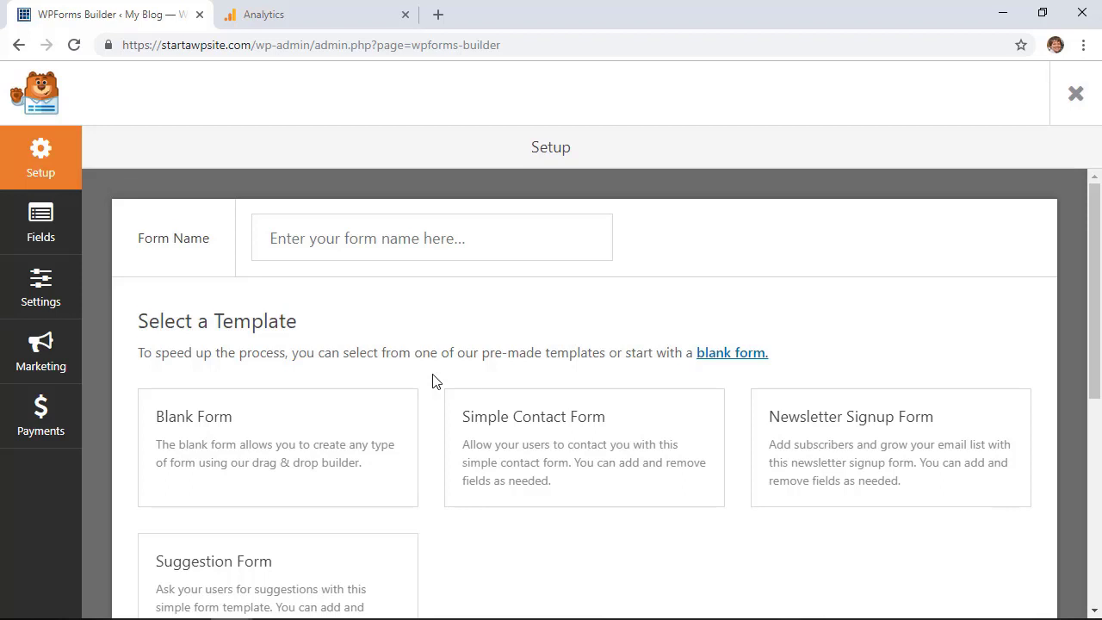
pyautogui.scroll(-1, 434, 381)
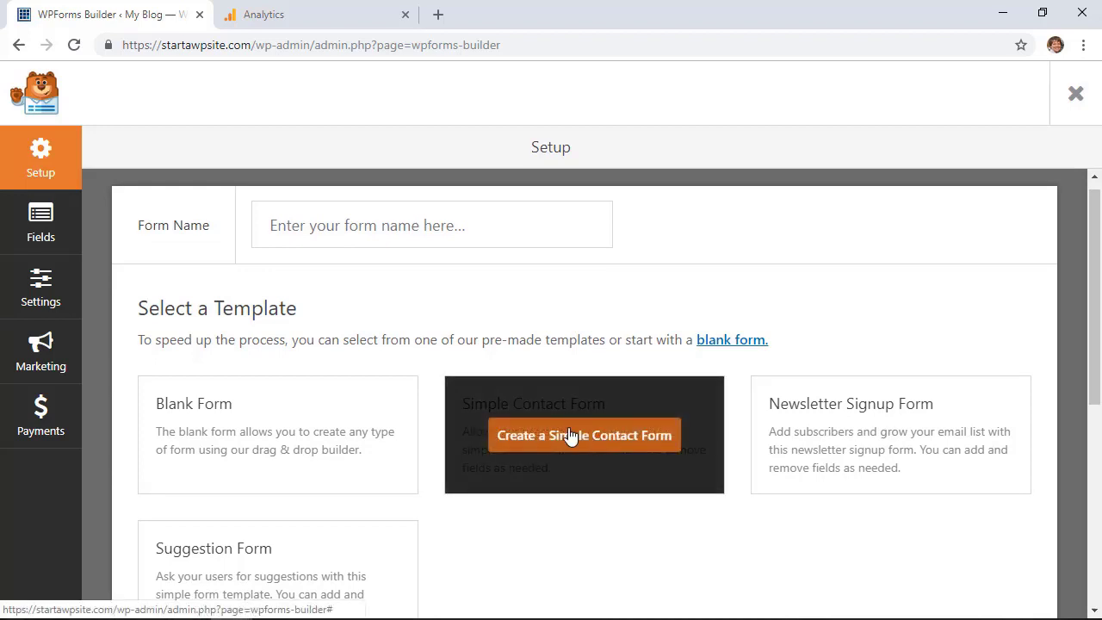
pyautogui.click(570, 436)
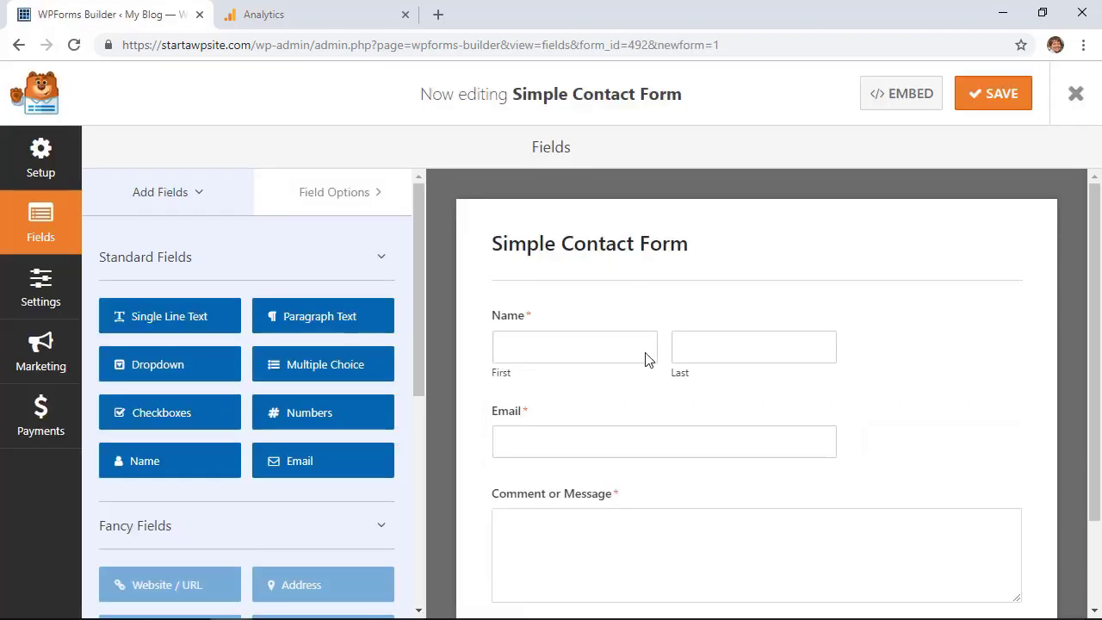
# - Rename the form as Contact Us in its general settings
pyautogui.scroll(-1, 470, 437)
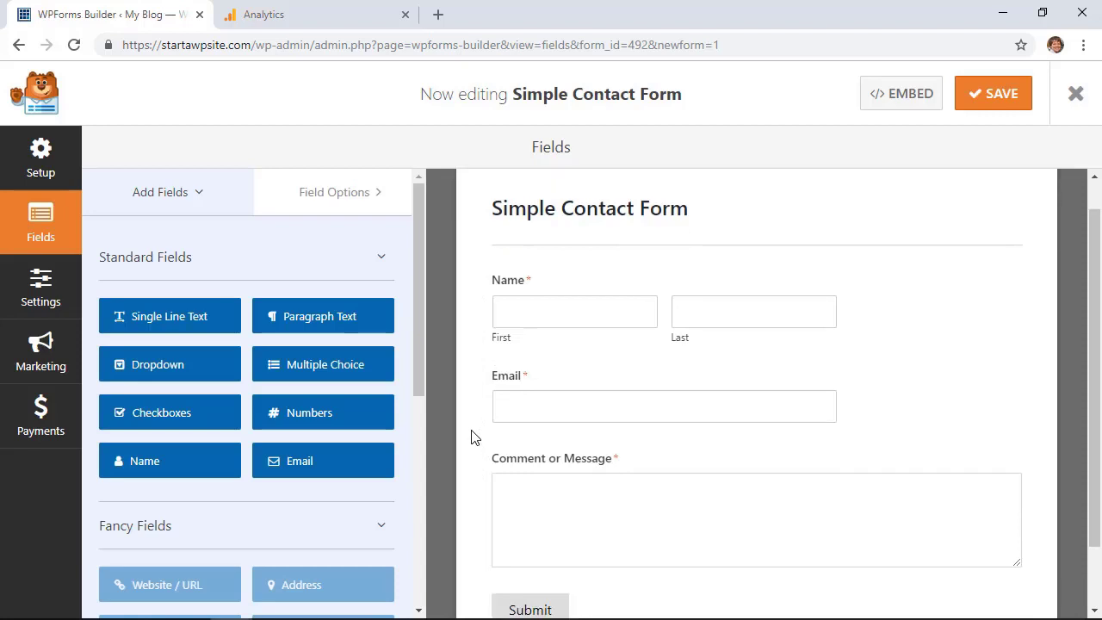
pyautogui.click(533, 199)
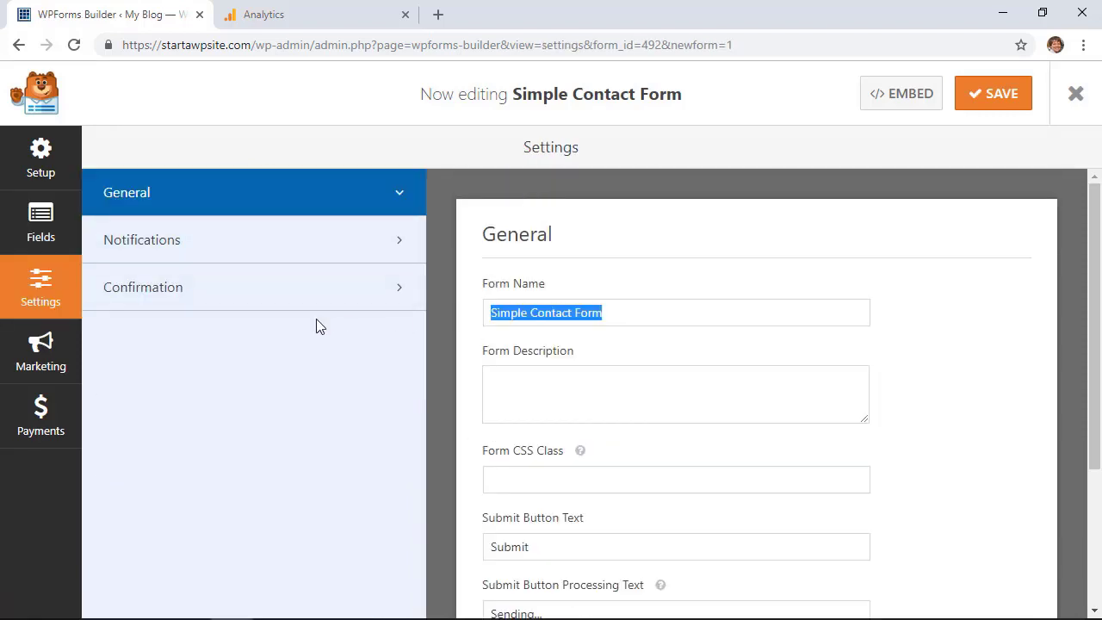
pyautogui.write('Contact Us')
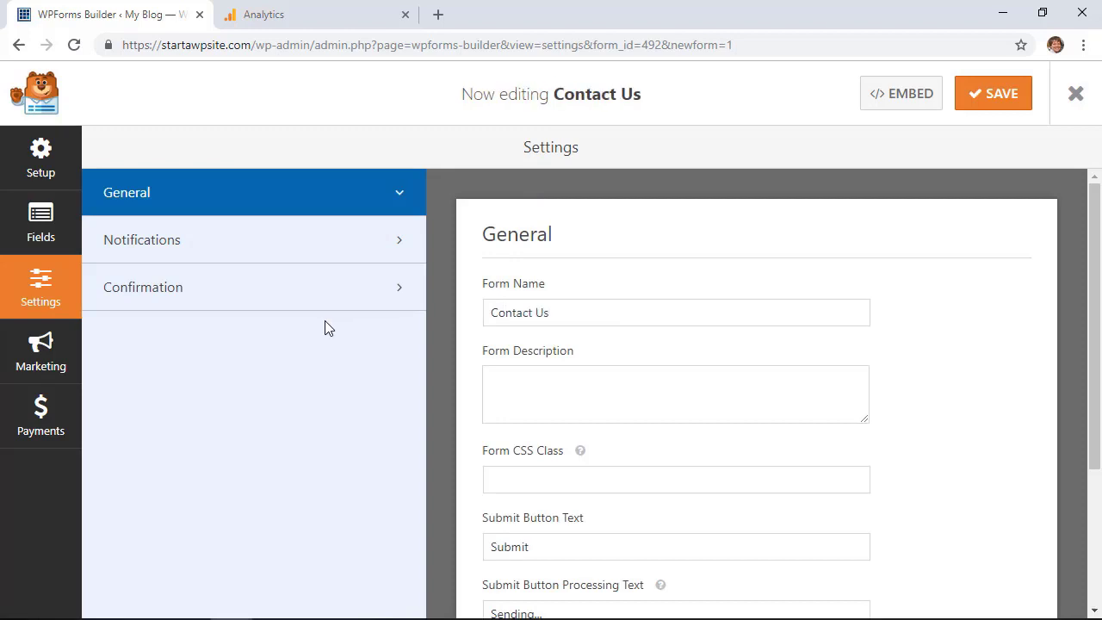
pyautogui.scroll(-2, 465, 404)
pyautogui.scroll(2, 465, 406)
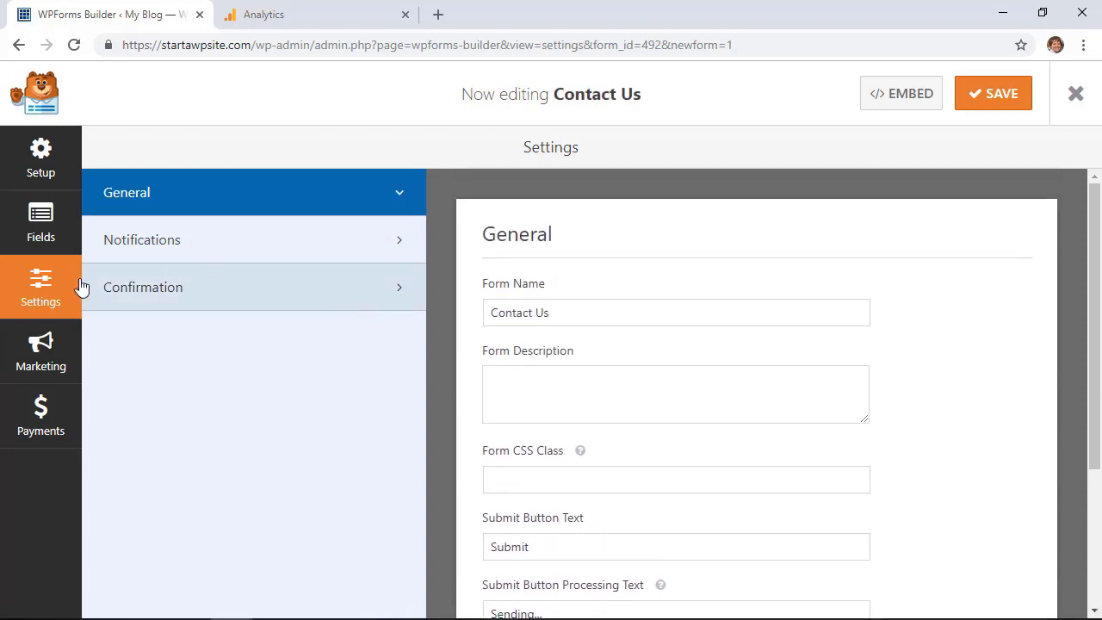
# - Set the format of the form's Name field to Simple
pyautogui.click(39, 232)
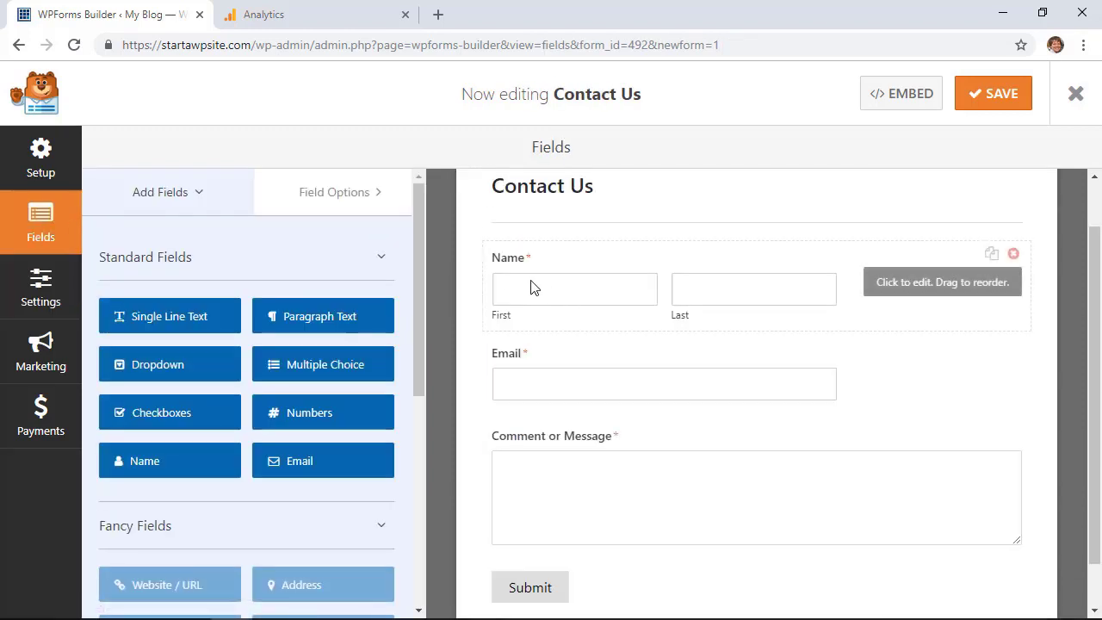
pyautogui.click(600, 285)
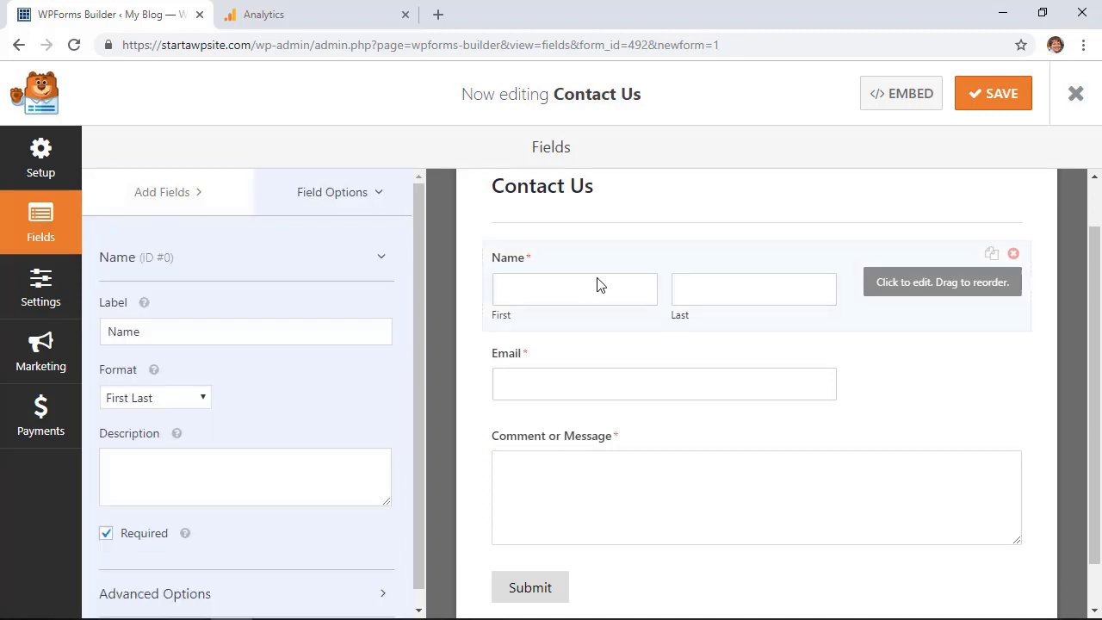
pyautogui.click(154, 401)
pyautogui.click(129, 418)
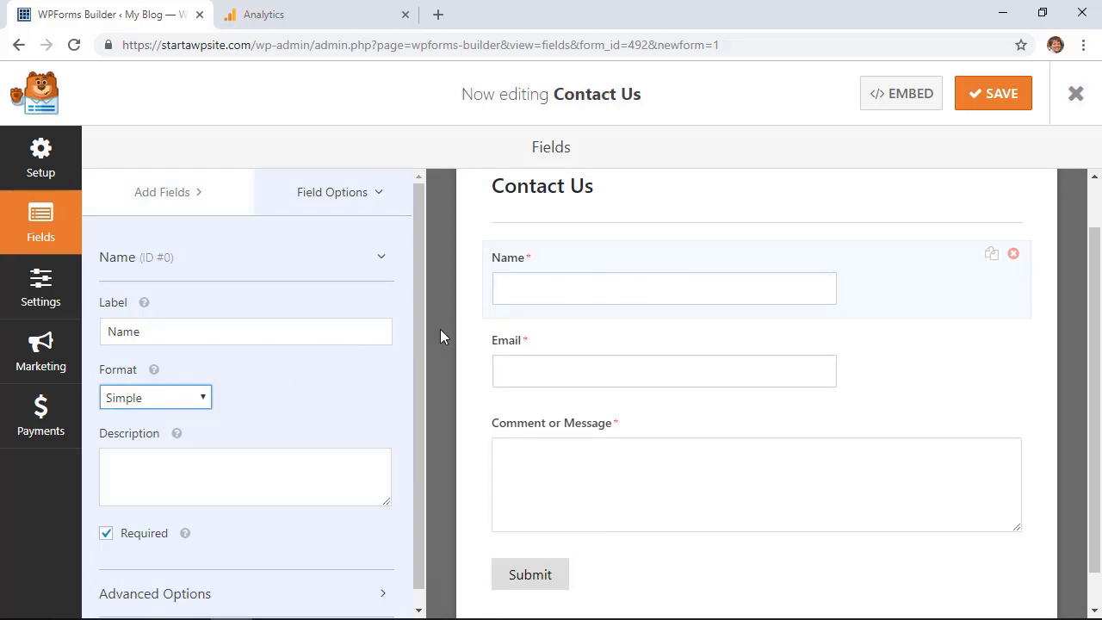
pyautogui.scroll(-1, 495, 345)
pyautogui.scroll(1, 492, 351)
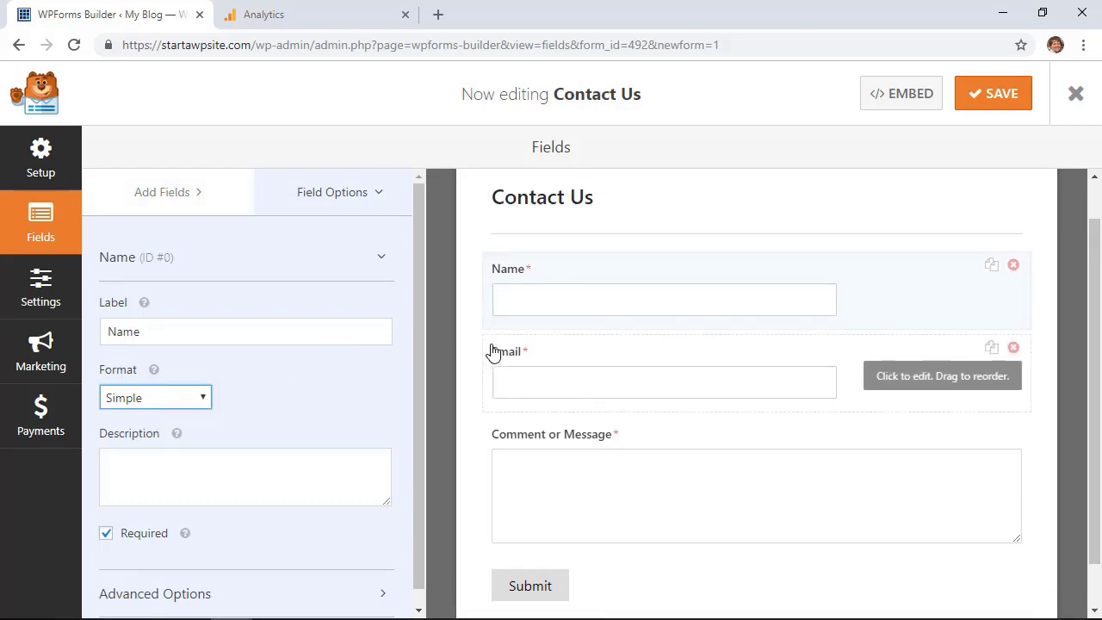
pyautogui.scroll(1, 962, 396)
pyautogui.scroll(-1, 754, 433)
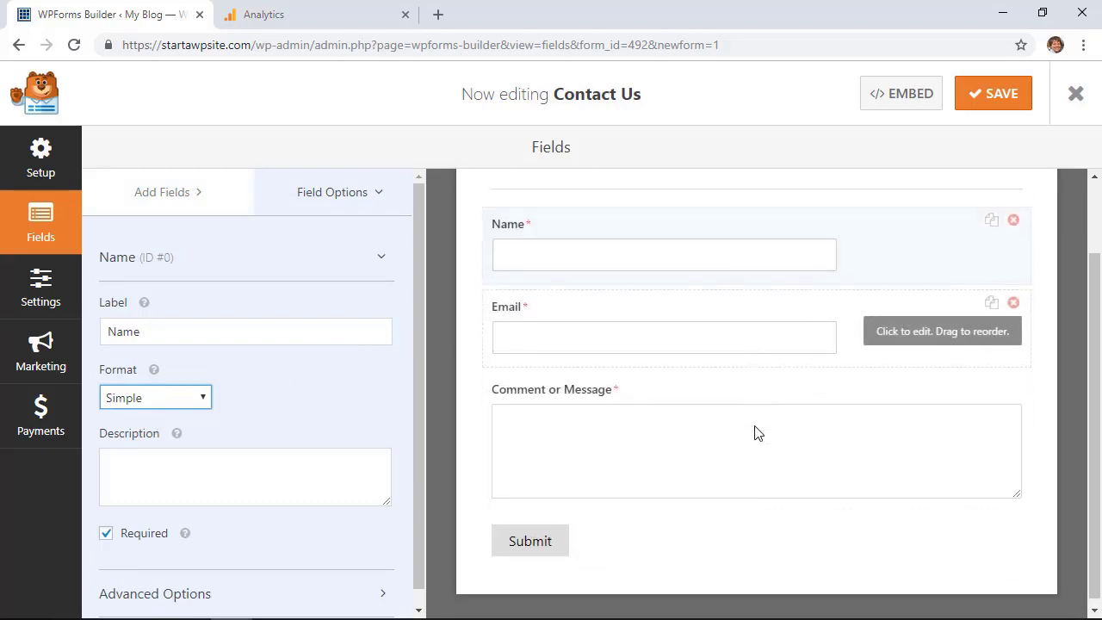
pyautogui.scroll(1, 754, 433)
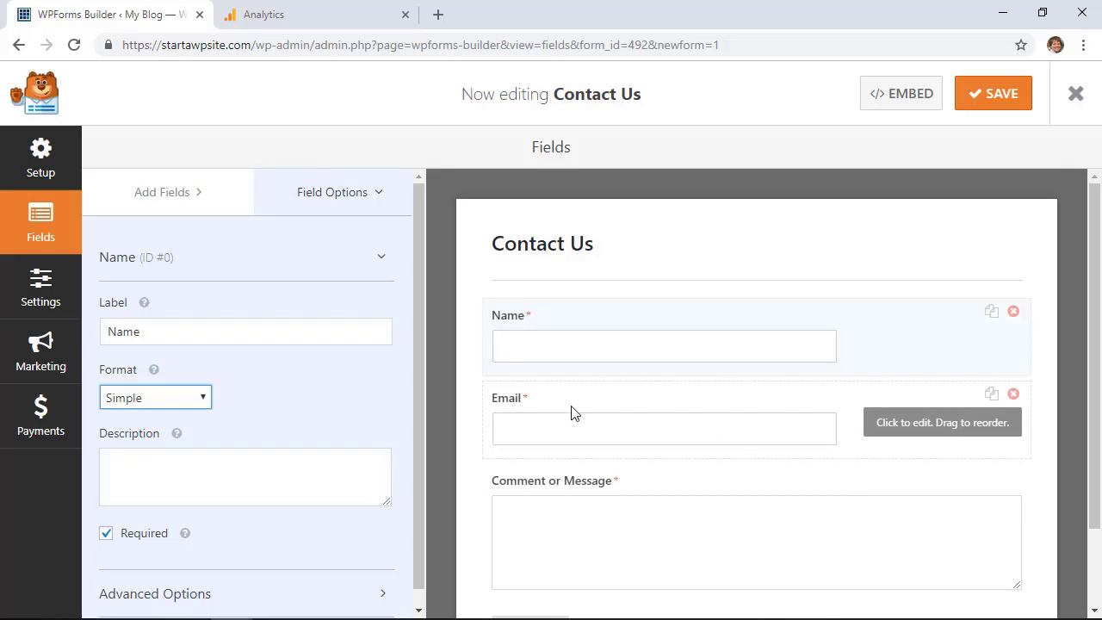
# - Review the form's default notification settings and its default confirmation message
pyautogui.click(52, 290)
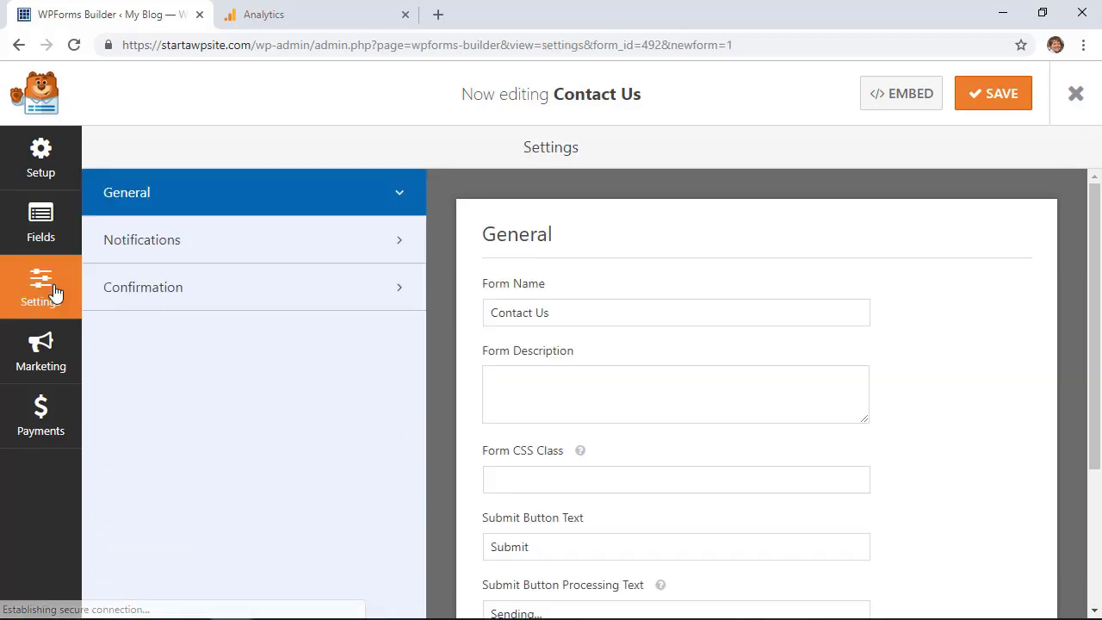
pyautogui.click(201, 249)
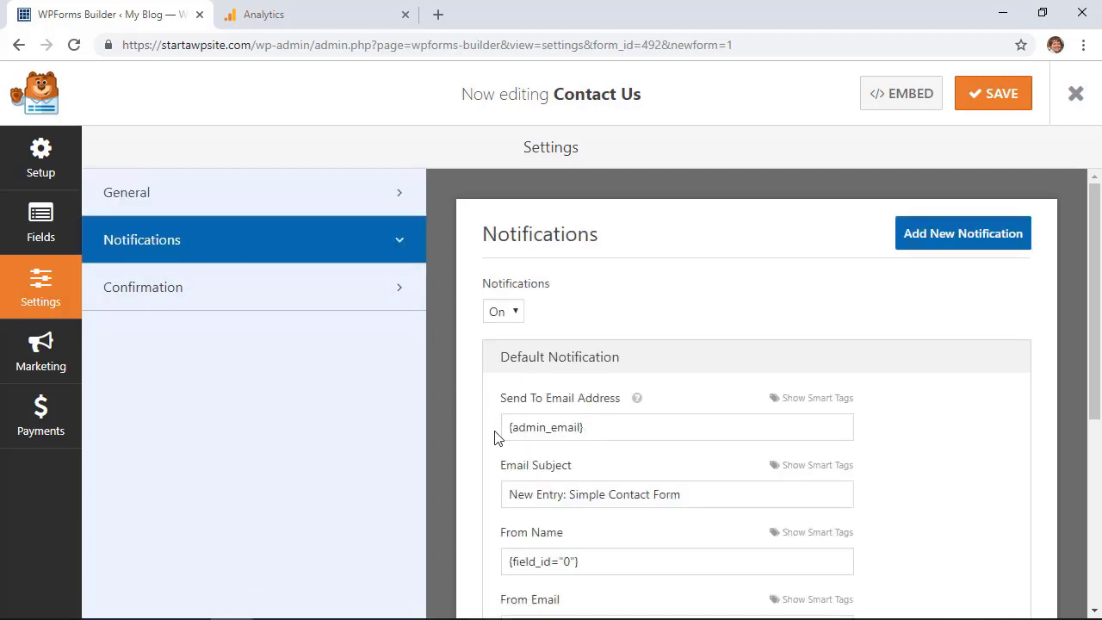
pyautogui.scroll(-1, 495, 437)
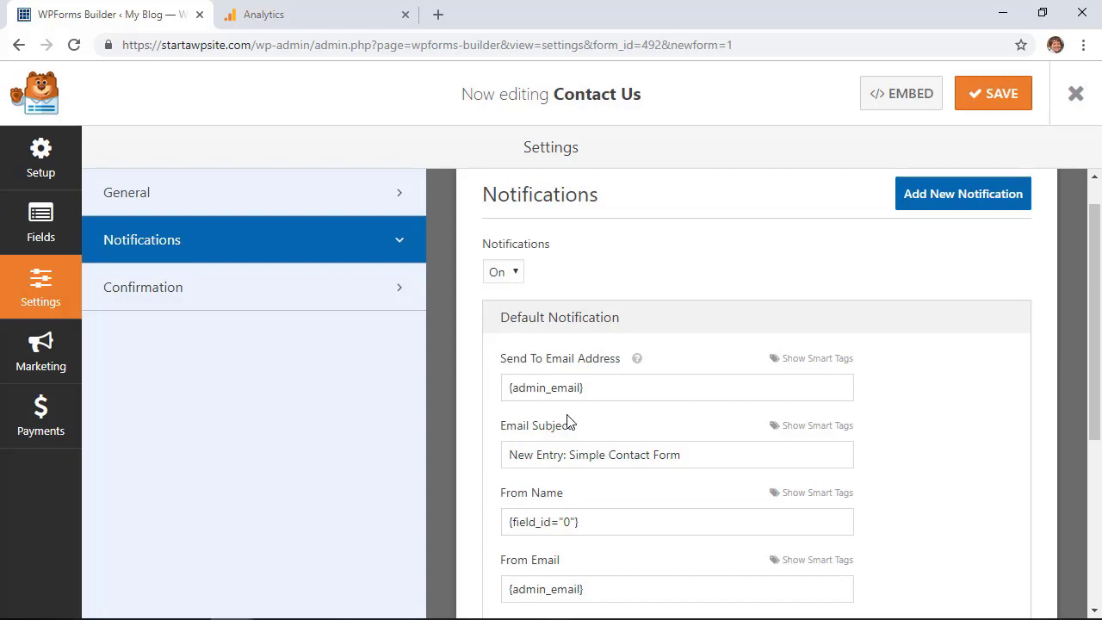
pyautogui.scroll(-2, 562, 435)
pyautogui.scroll(-1, 516, 418)
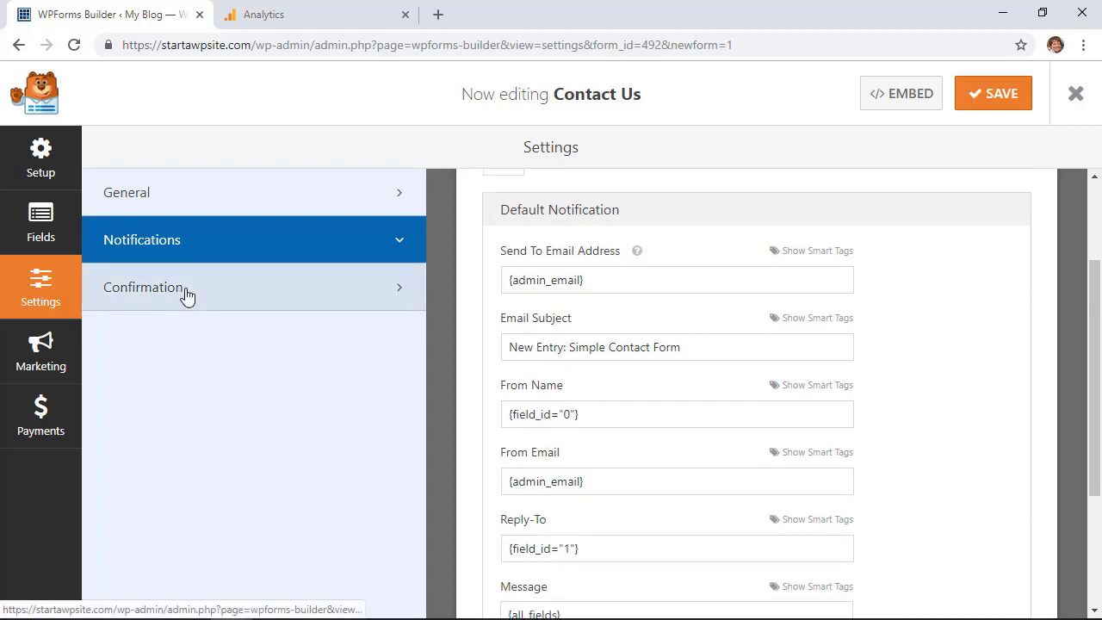
pyautogui.click(186, 296)
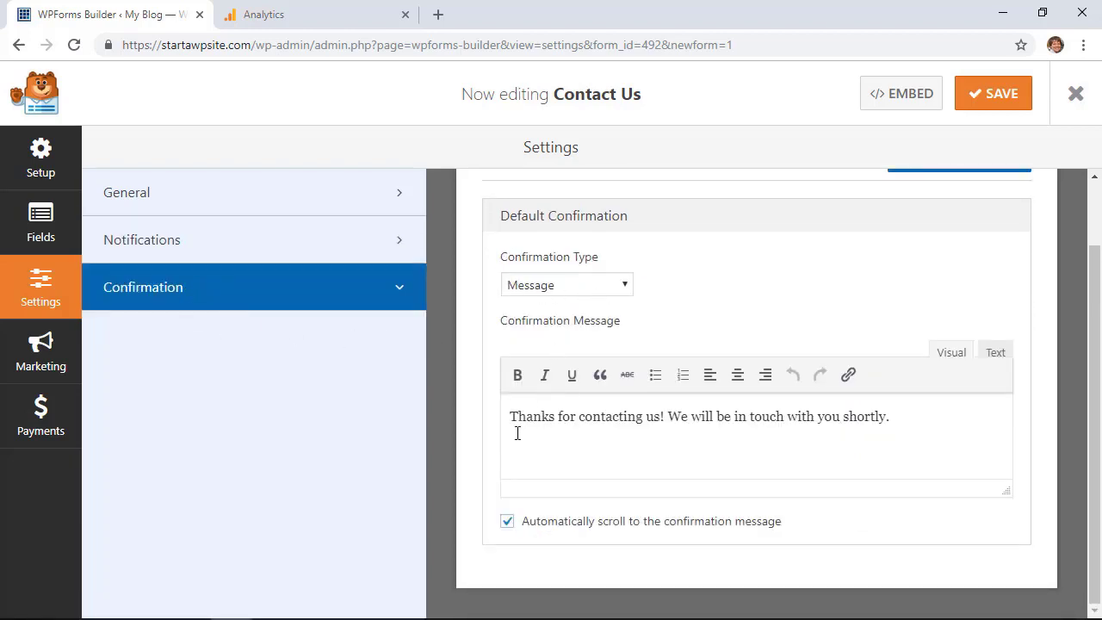
pyautogui.moveTo(507, 417); pyautogui.dragTo(903, 419)
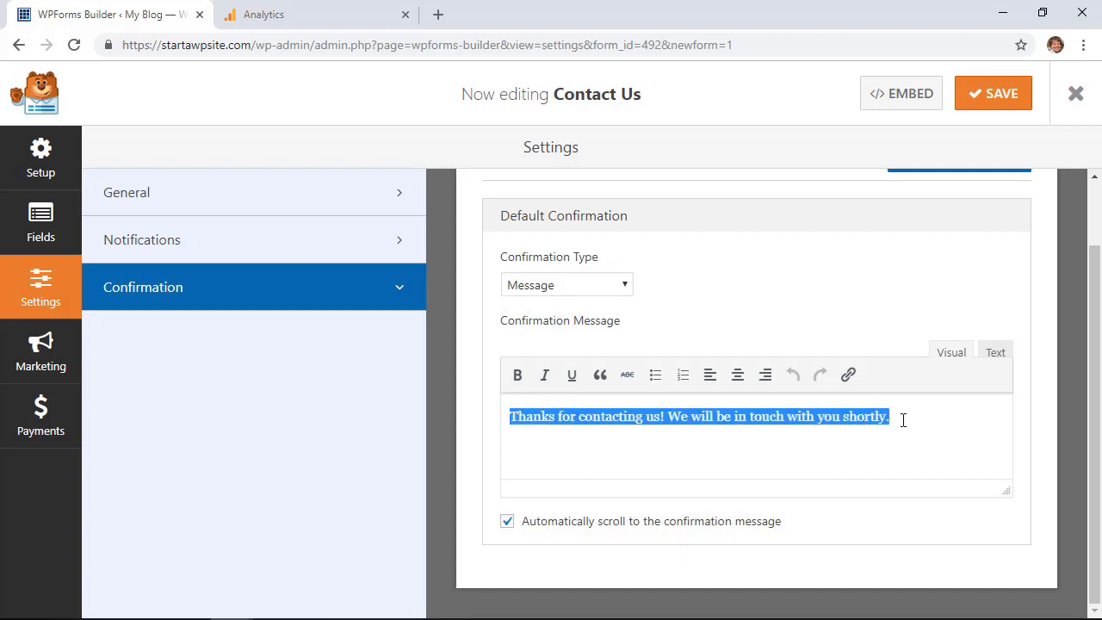
# - Try Show Page as the default confirmation type and switch it back to Message
pyautogui.click(551, 292)
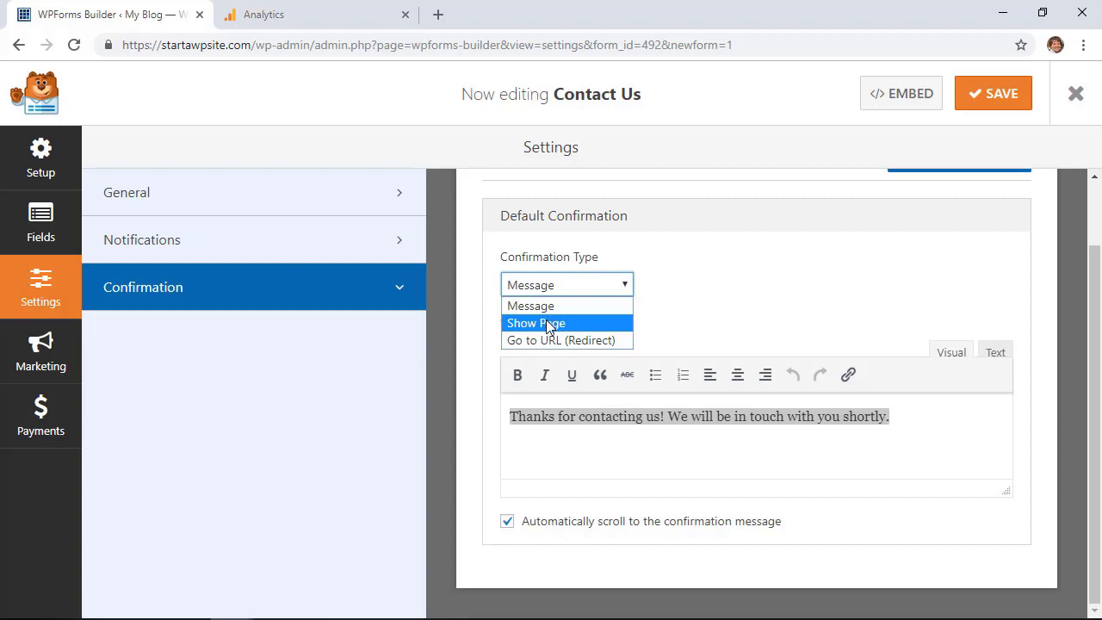
pyautogui.click(547, 324)
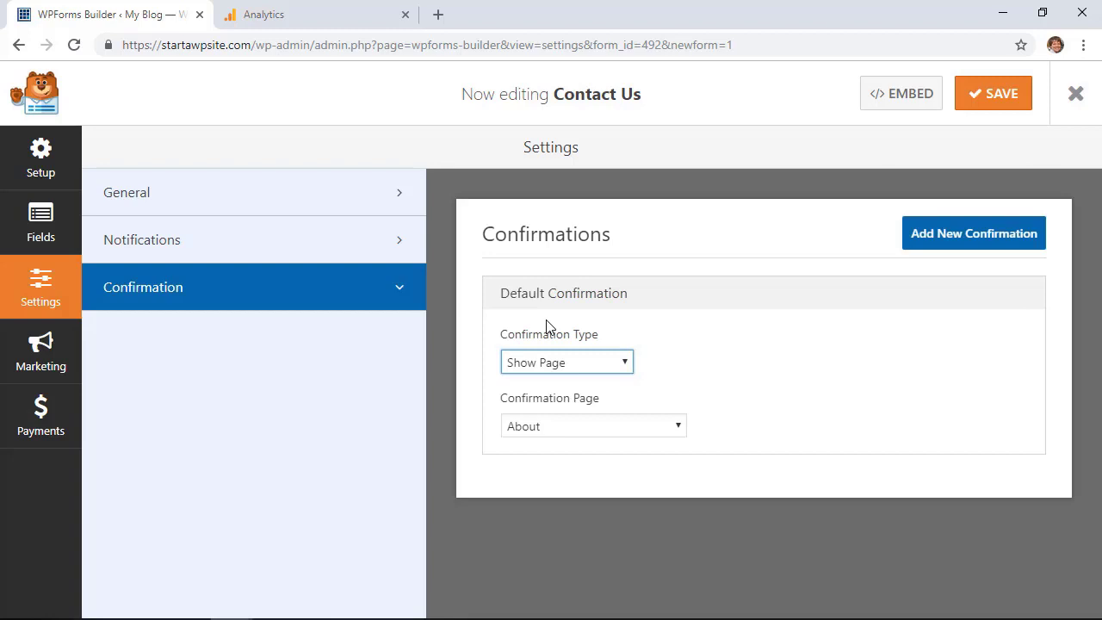
pyautogui.click(550, 366)
pyautogui.click(551, 383)
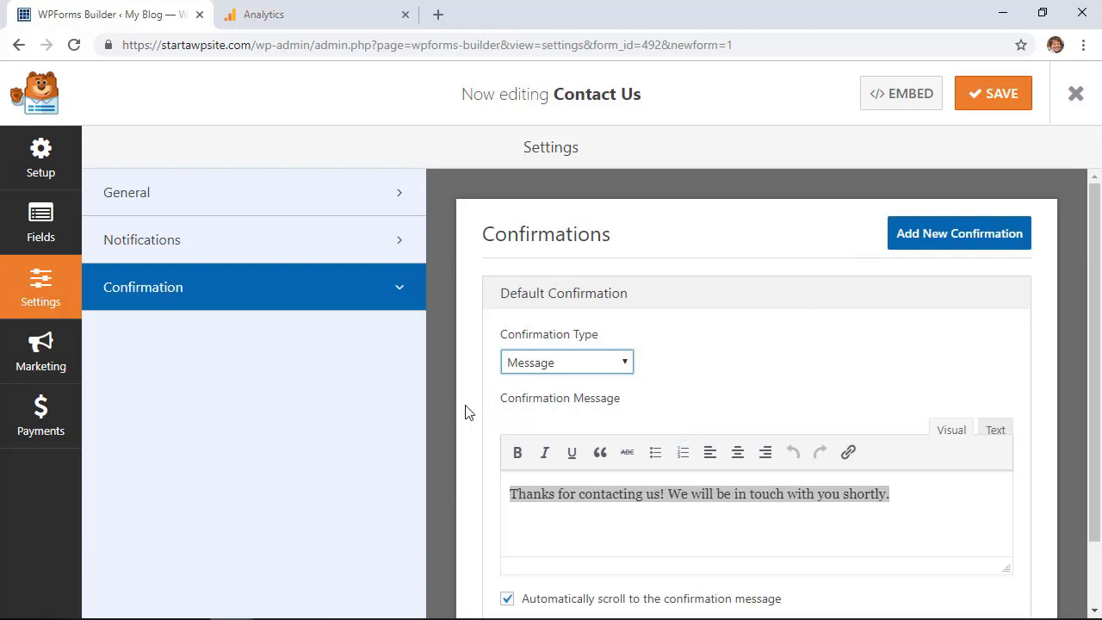
# - Return to the form's fields, save the Contact Us form and close the form builder
pyautogui.scroll(-1, 464, 413)
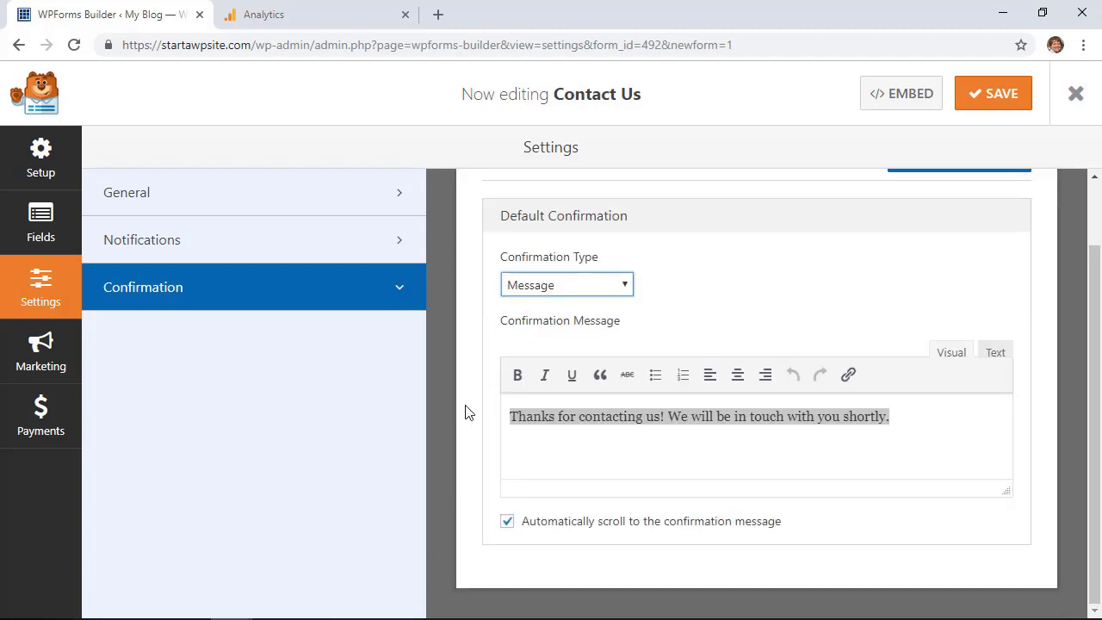
pyautogui.click(38, 229)
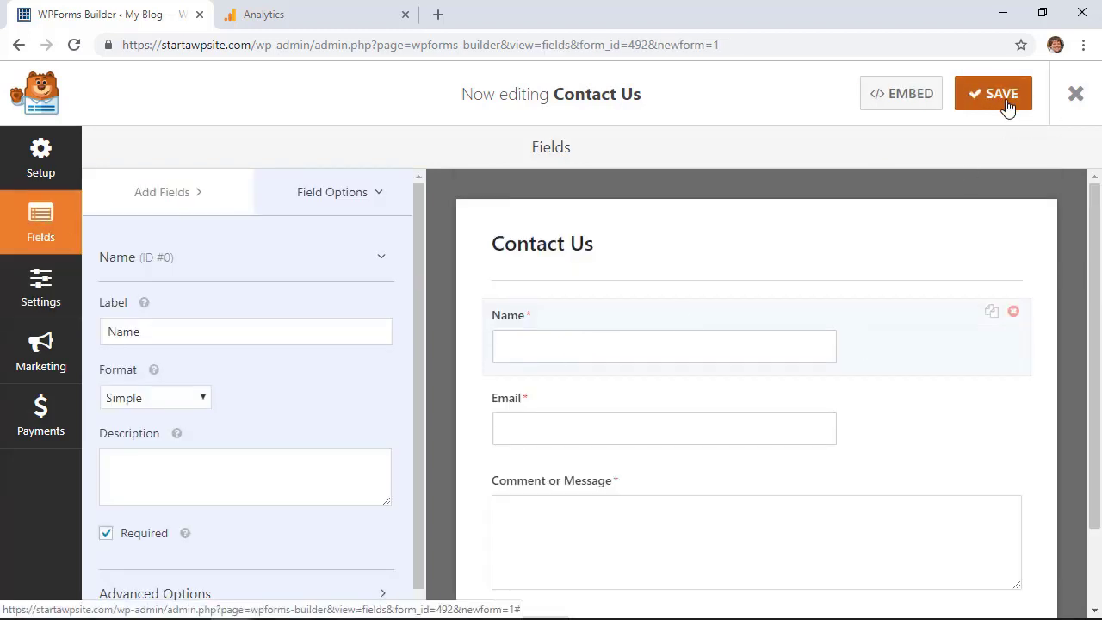
pyautogui.click(1076, 94)
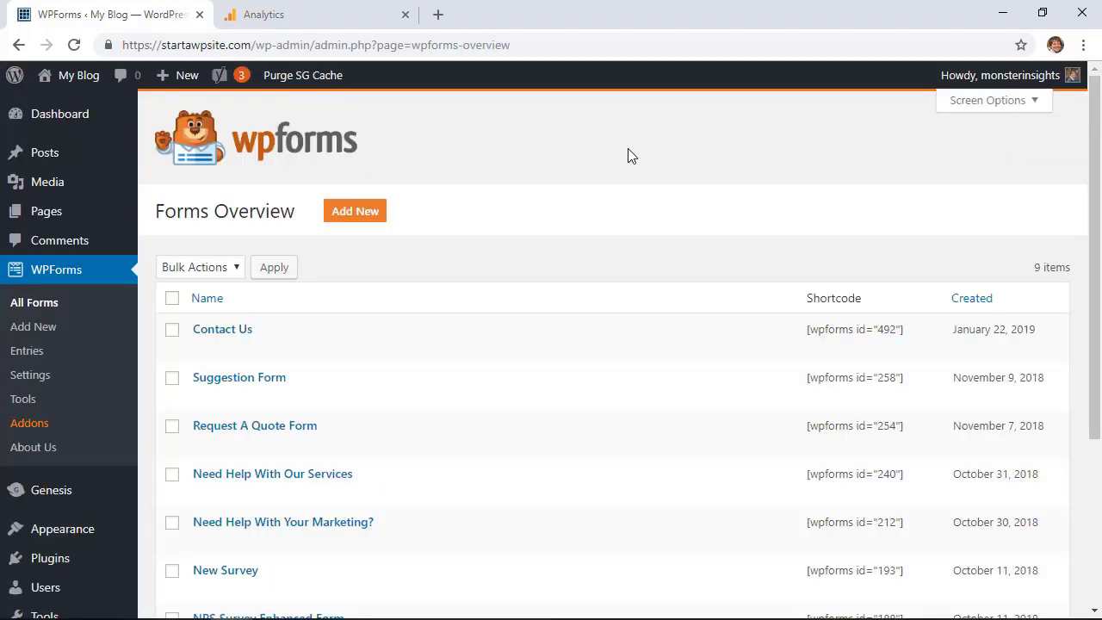
# - Open the existing Contact page from the site's pages for editing
pyautogui.moveTo(26, 215)
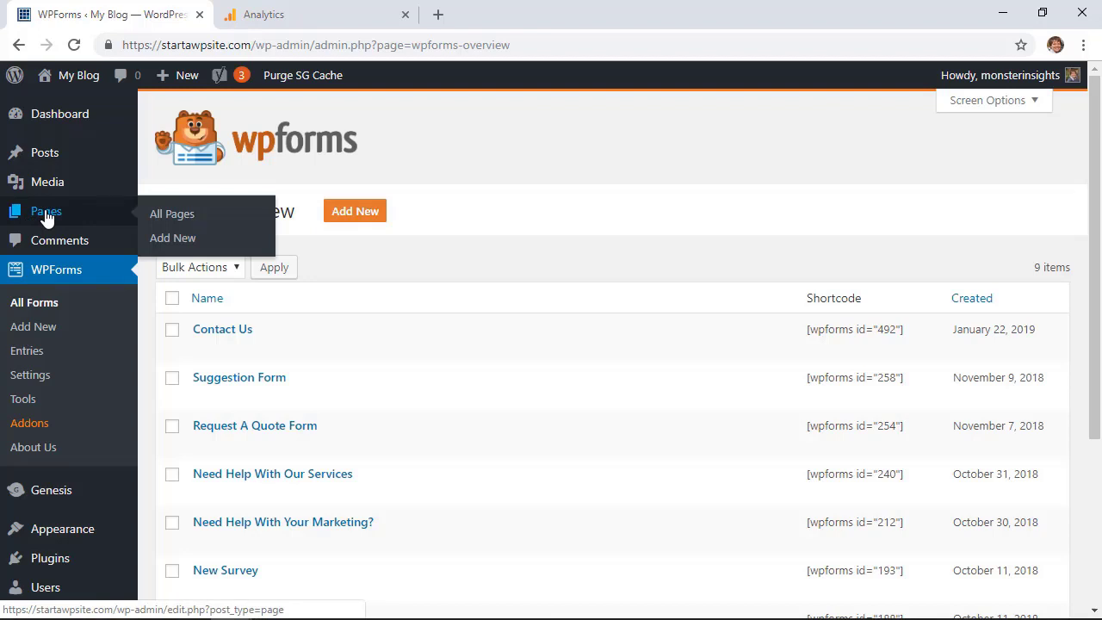
pyautogui.click(46, 215)
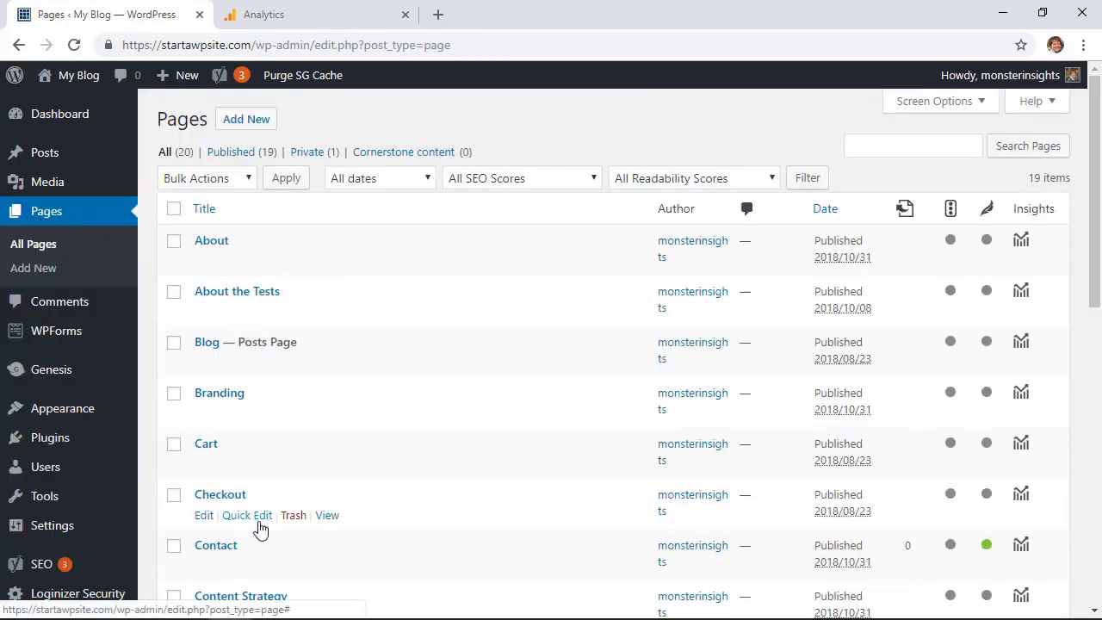
pyautogui.scroll(-1, 260, 528)
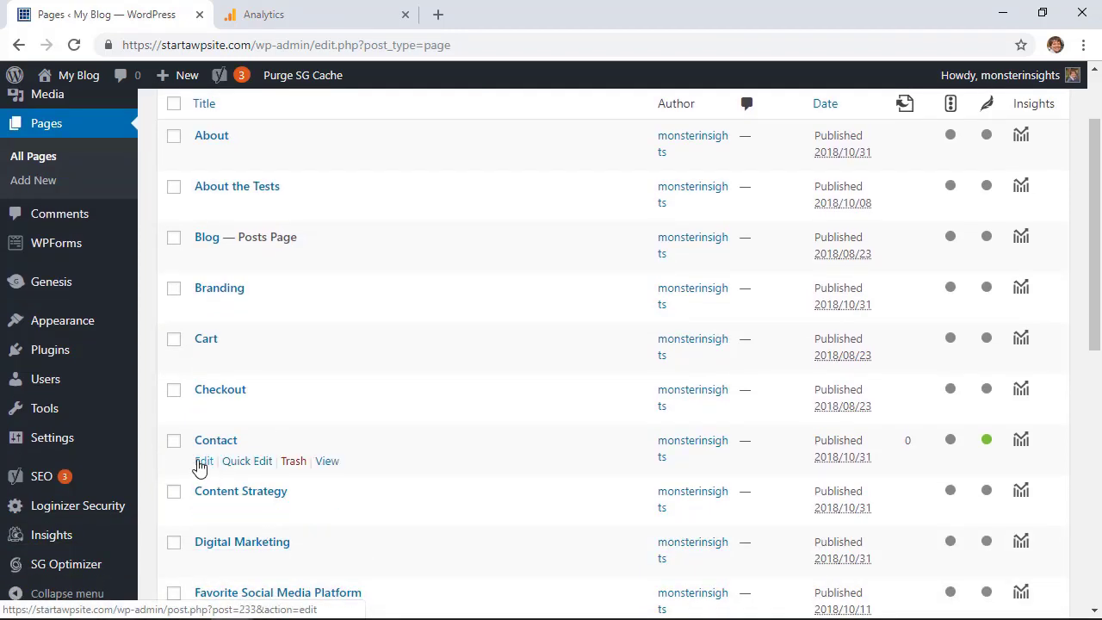
pyautogui.click(201, 464)
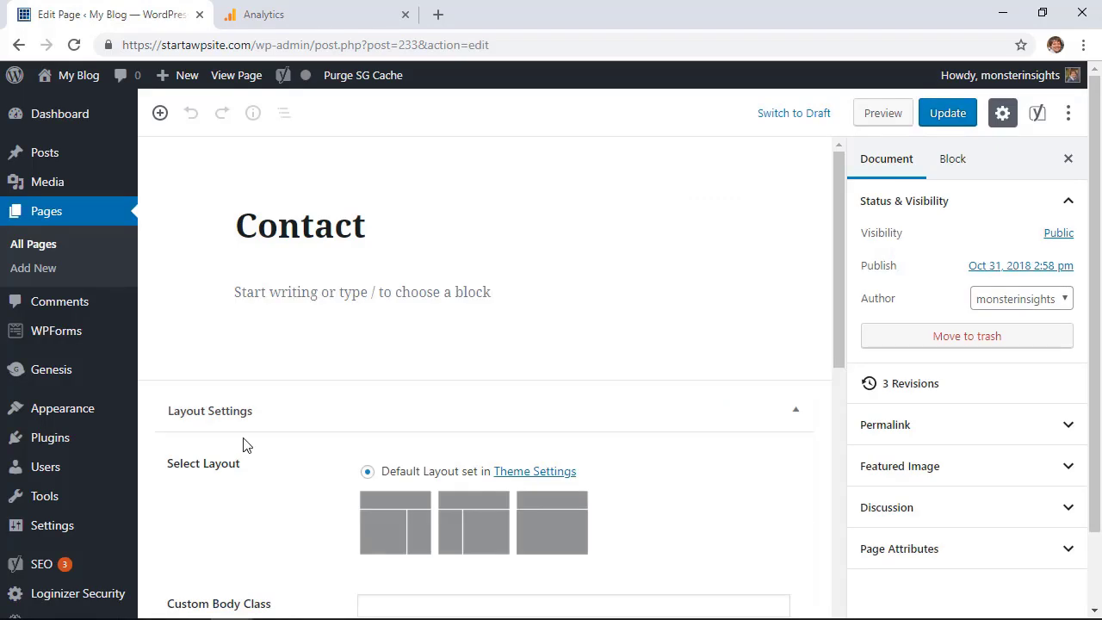
# - Insert a WPForms block below the Contact page's title and choose the Contact Us form for it
pyautogui.moveTo(336, 298)
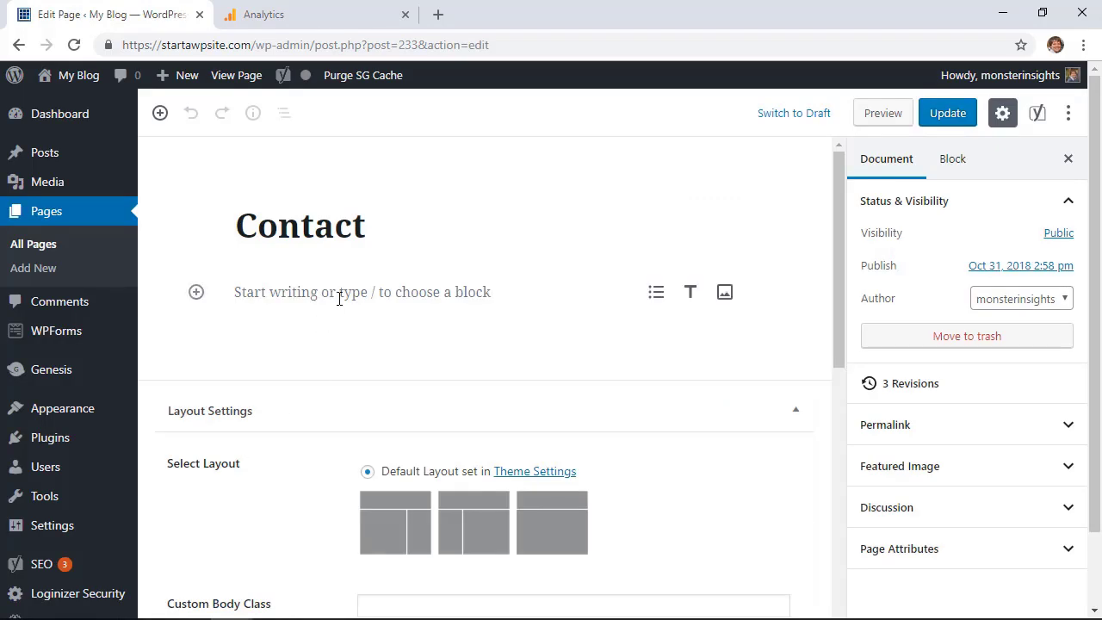
pyautogui.click(196, 293)
pyautogui.scroll(-1, 246, 318)
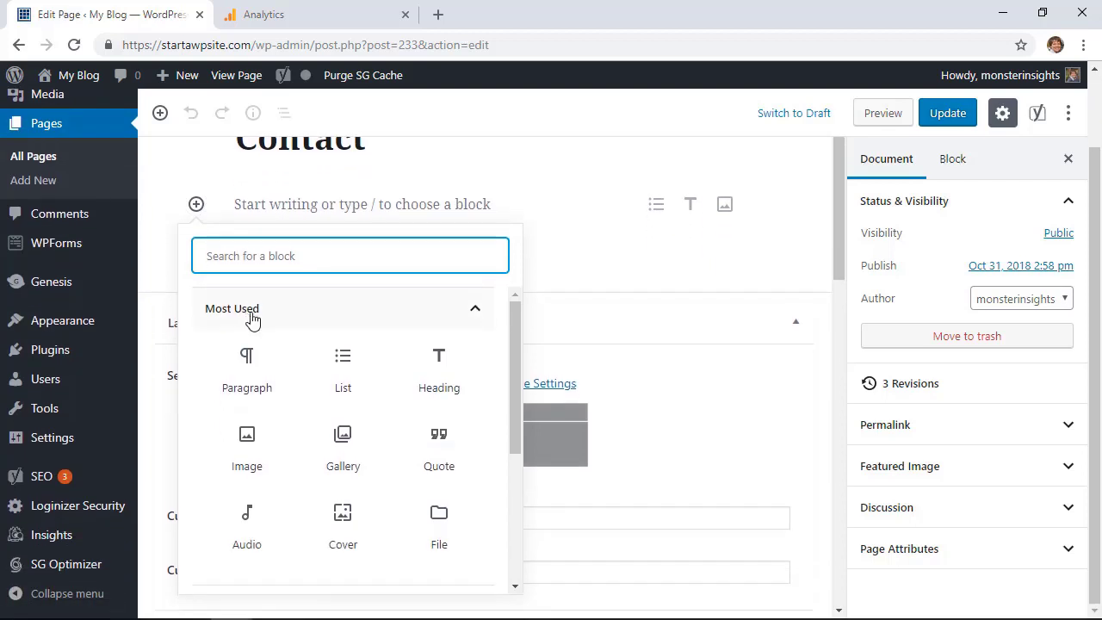
pyautogui.write('wp')
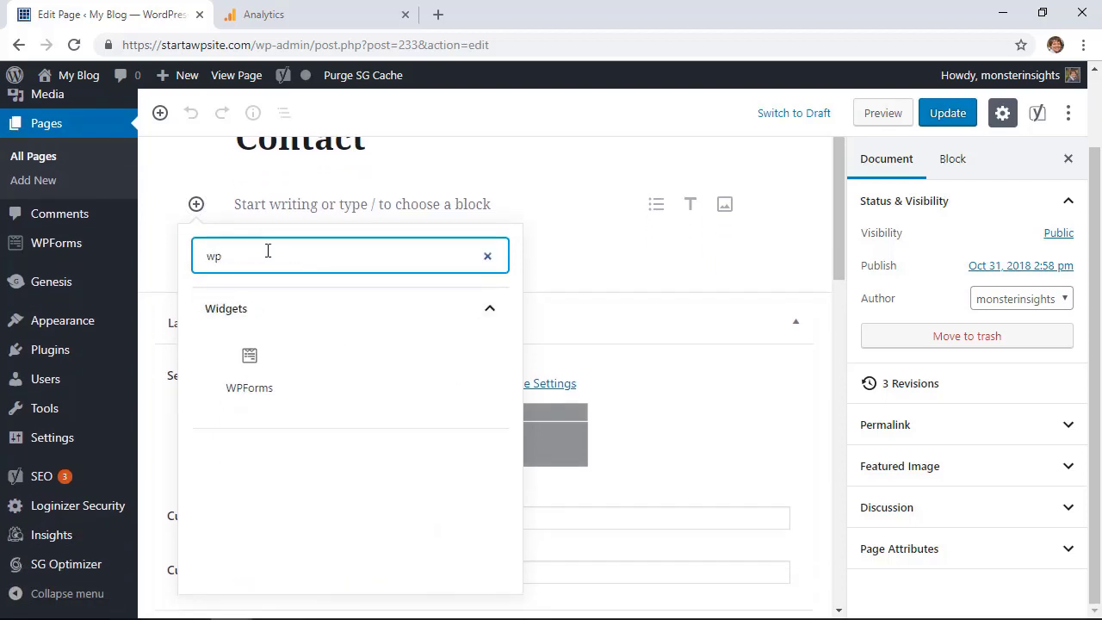
pyautogui.click(249, 379)
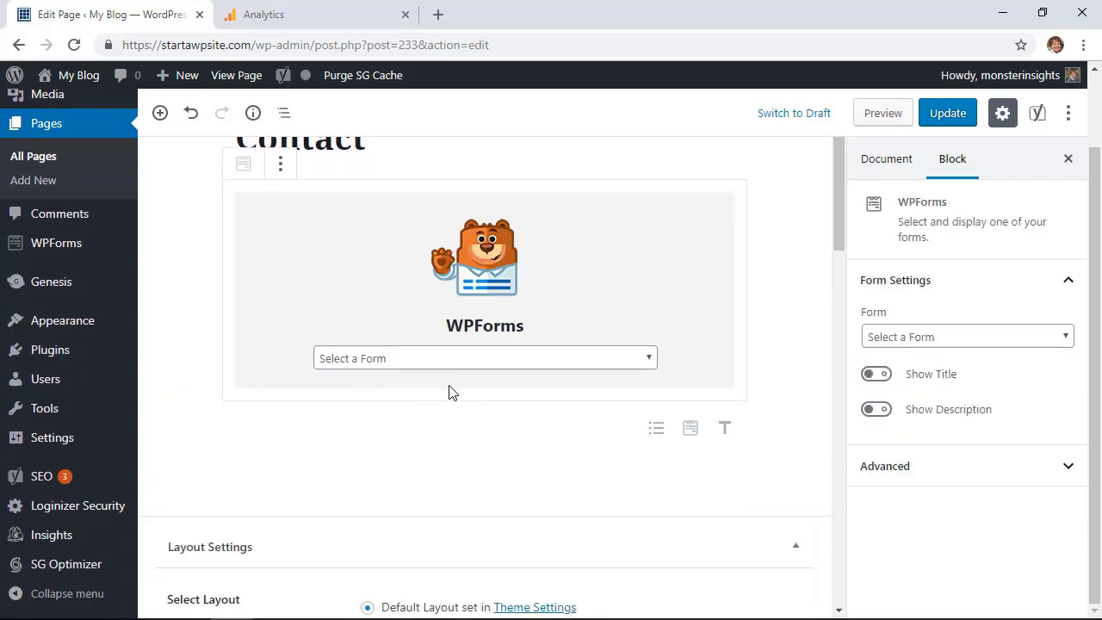
pyautogui.click(485, 358)
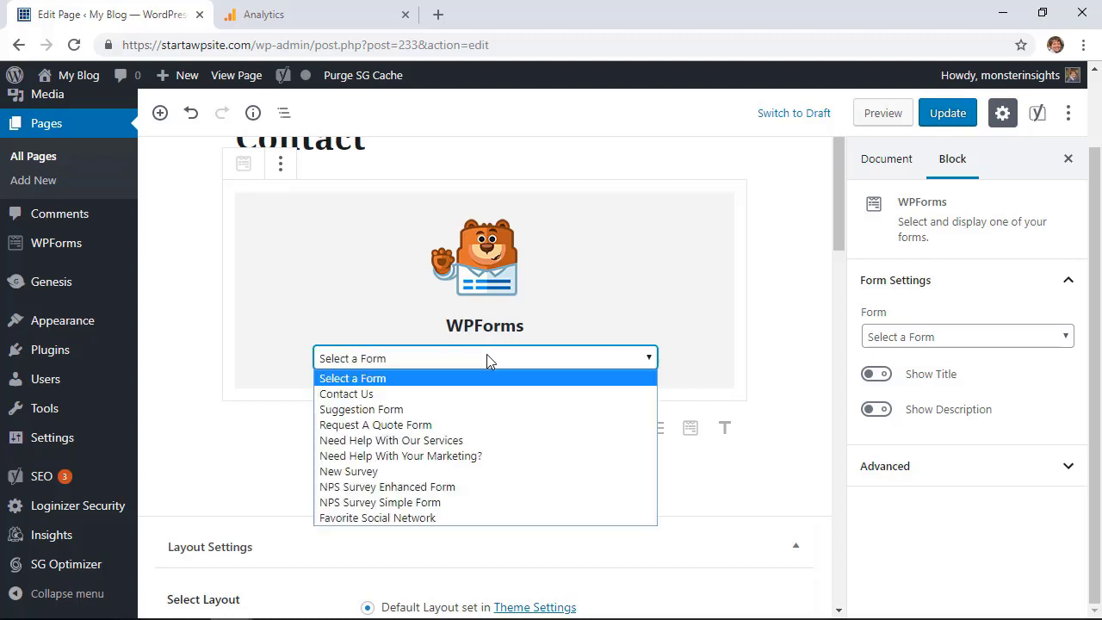
pyautogui.click(347, 394)
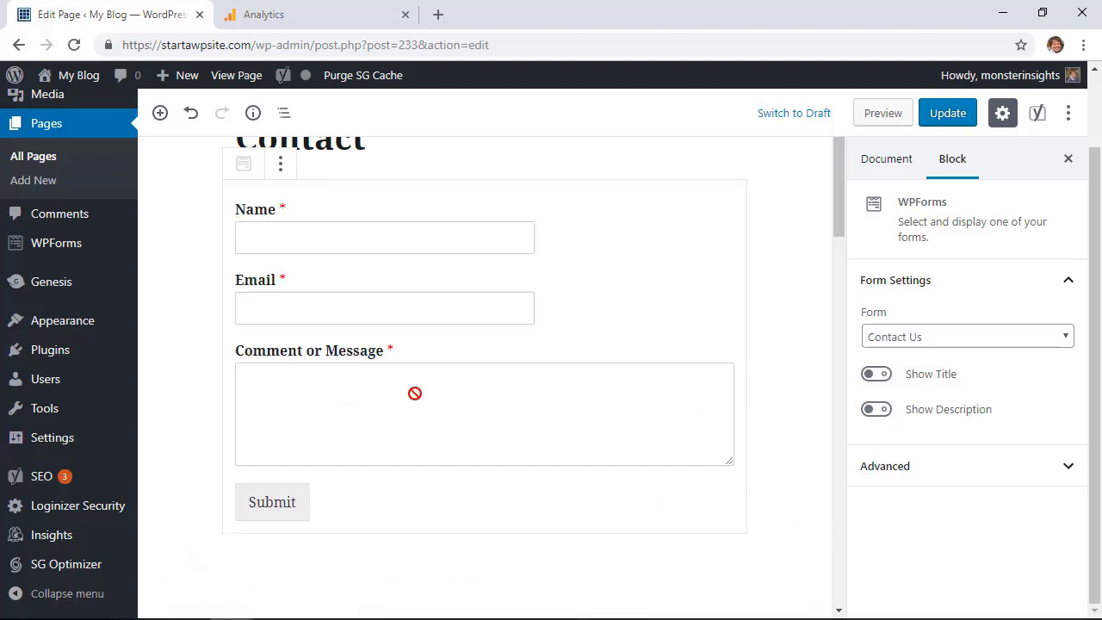
# - Check the embedded form's layout and update the published Contact page
pyautogui.scroll(-3, 465, 443)
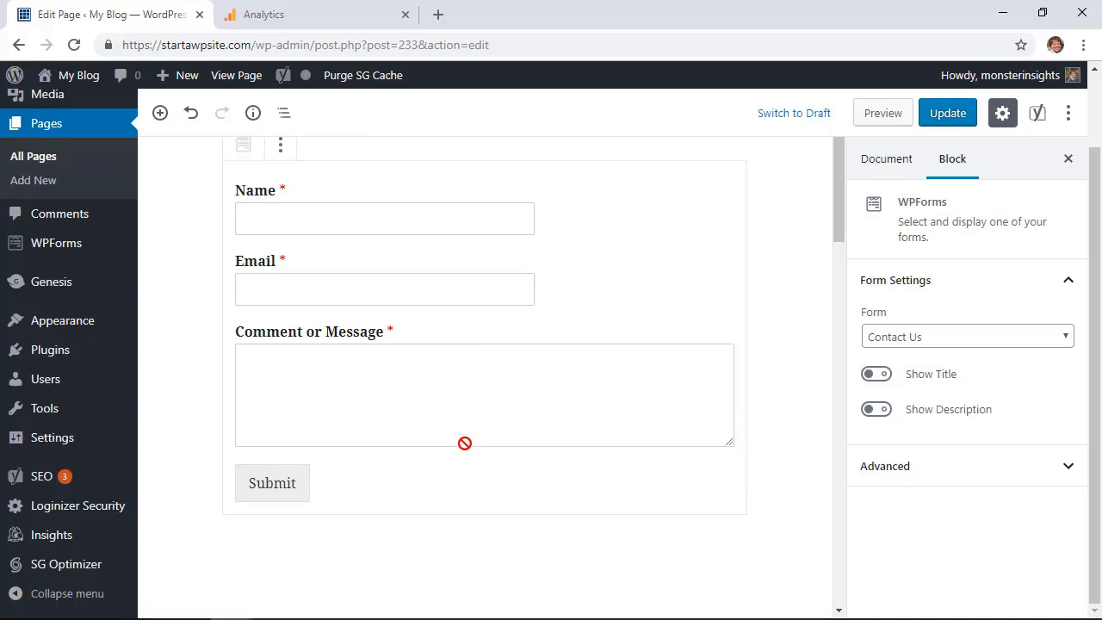
pyautogui.scroll(3, 465, 443)
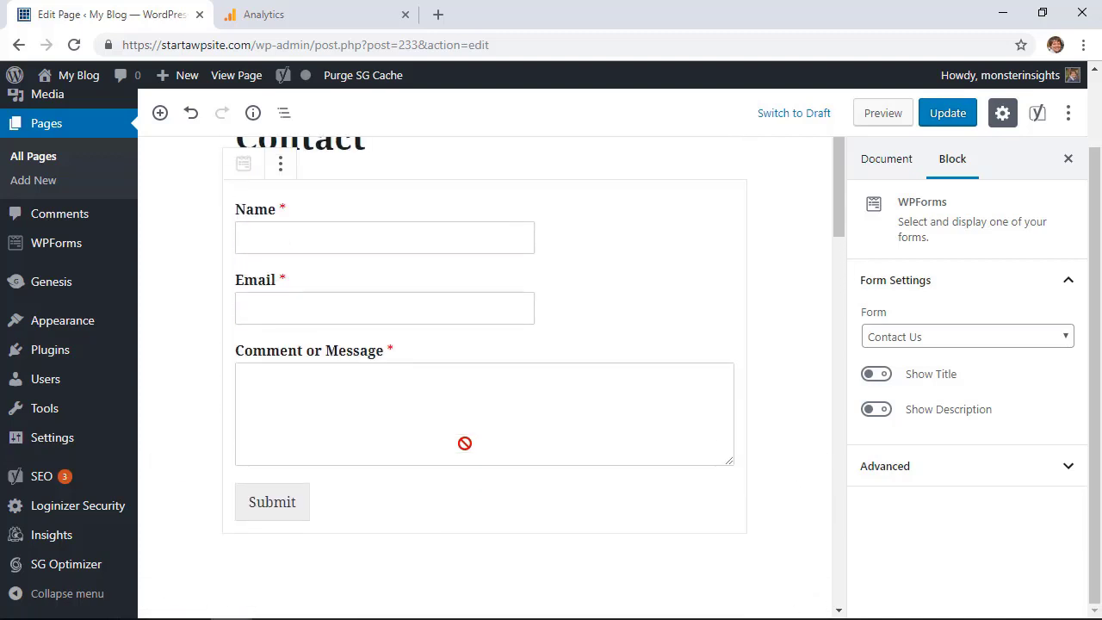
pyautogui.scroll(-1, 780, 416)
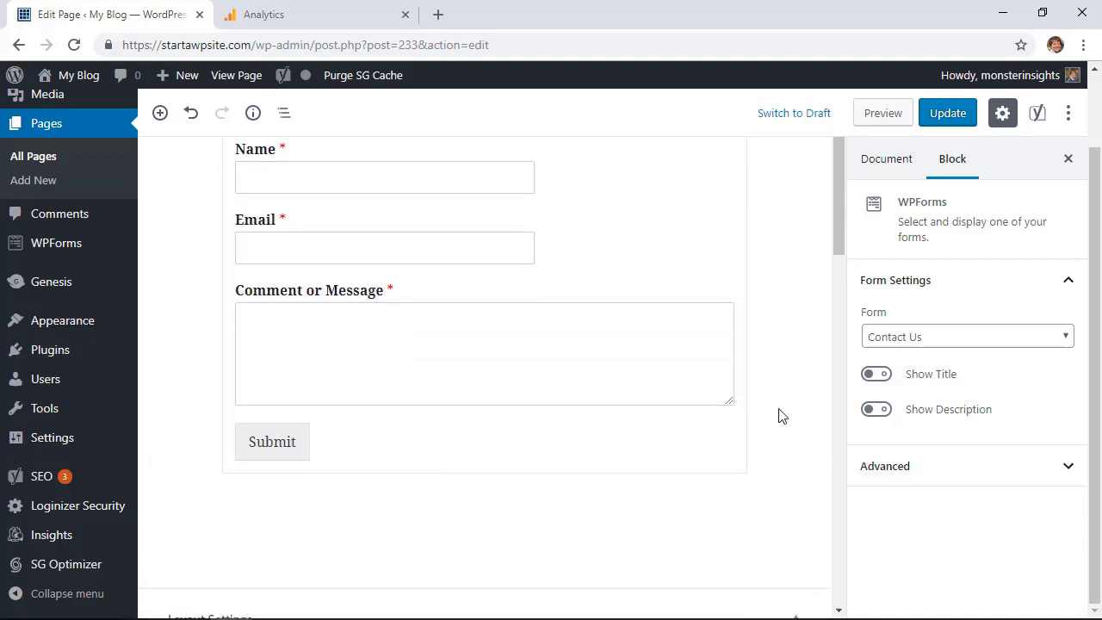
pyautogui.scroll(1, 782, 415)
pyautogui.scroll(1, 983, 448)
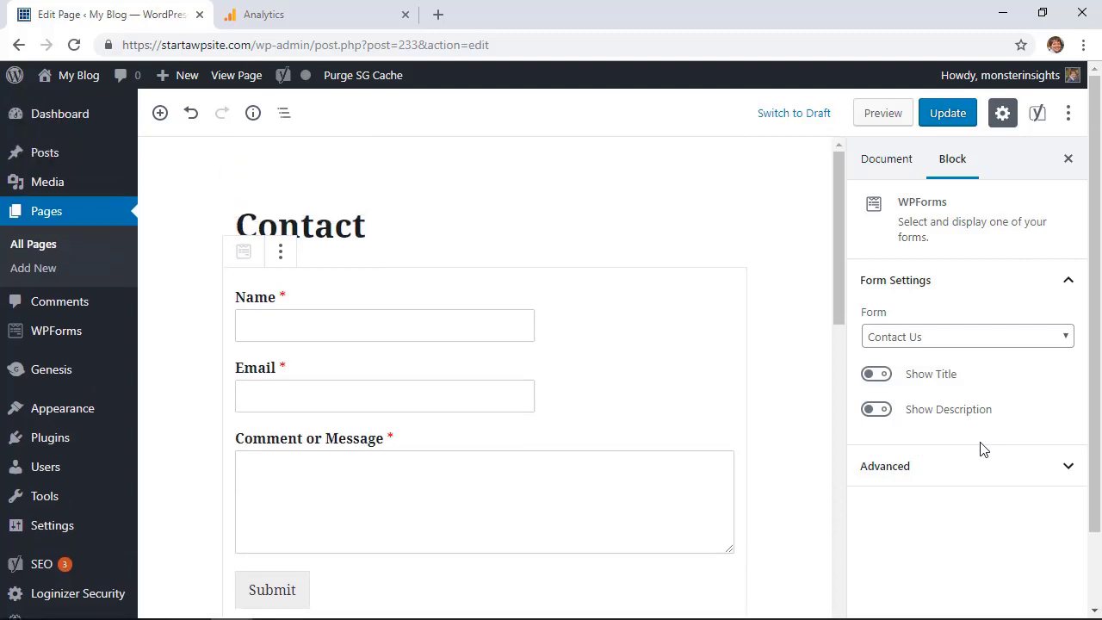
pyautogui.click(945, 115)
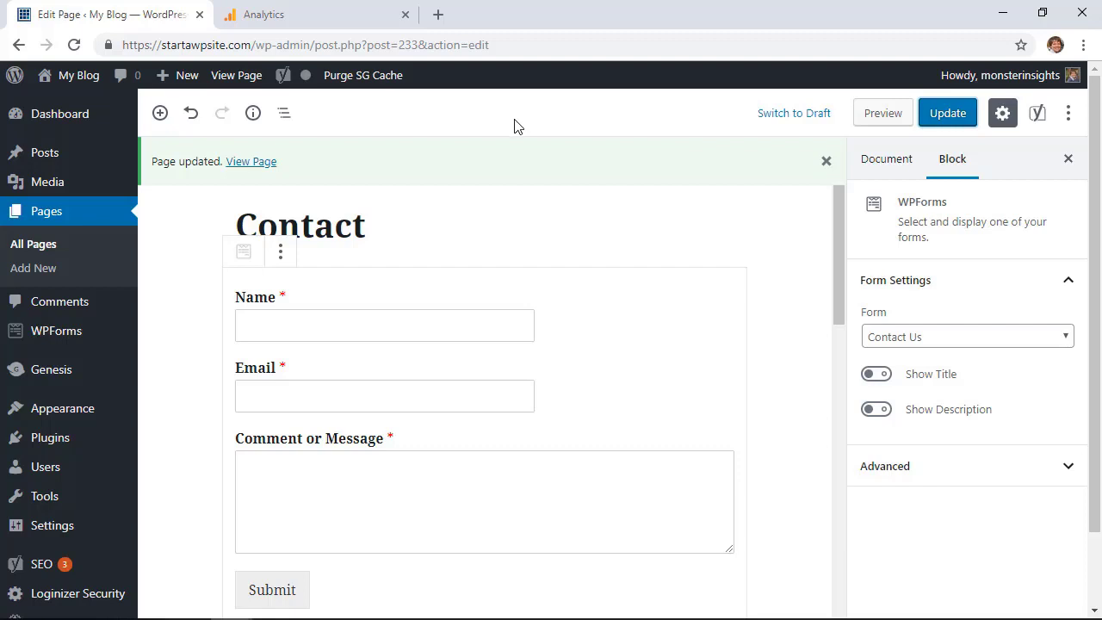
# - Switch to Google Analytics and examine the pageviews per page in the All Pages report under Behavior's Site Content
pyautogui.click(277, 19)
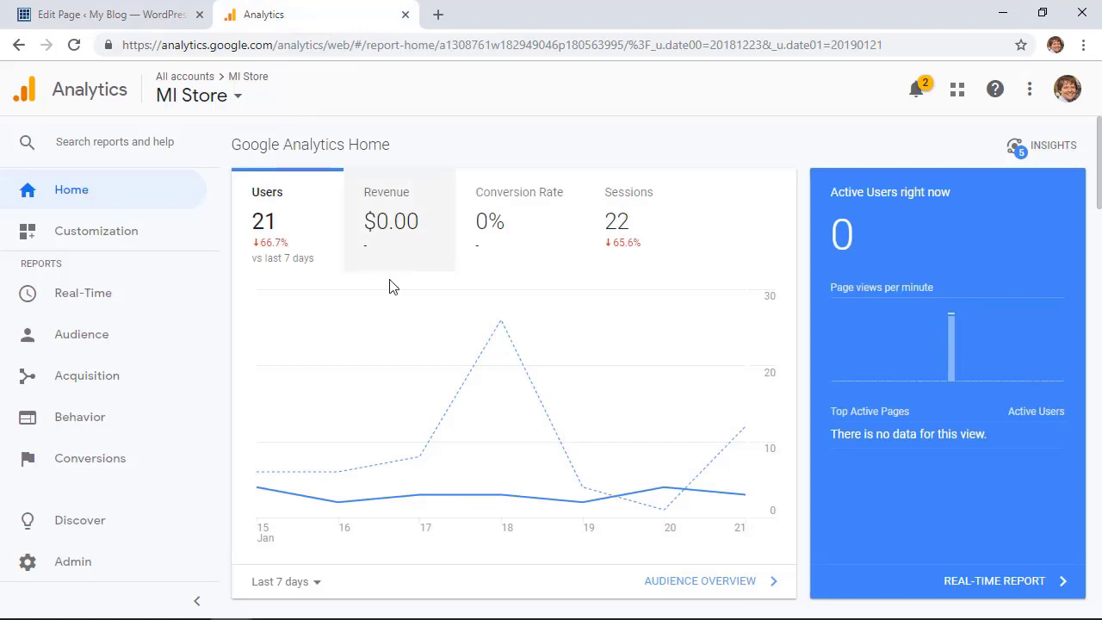
pyautogui.moveTo(383, 305)
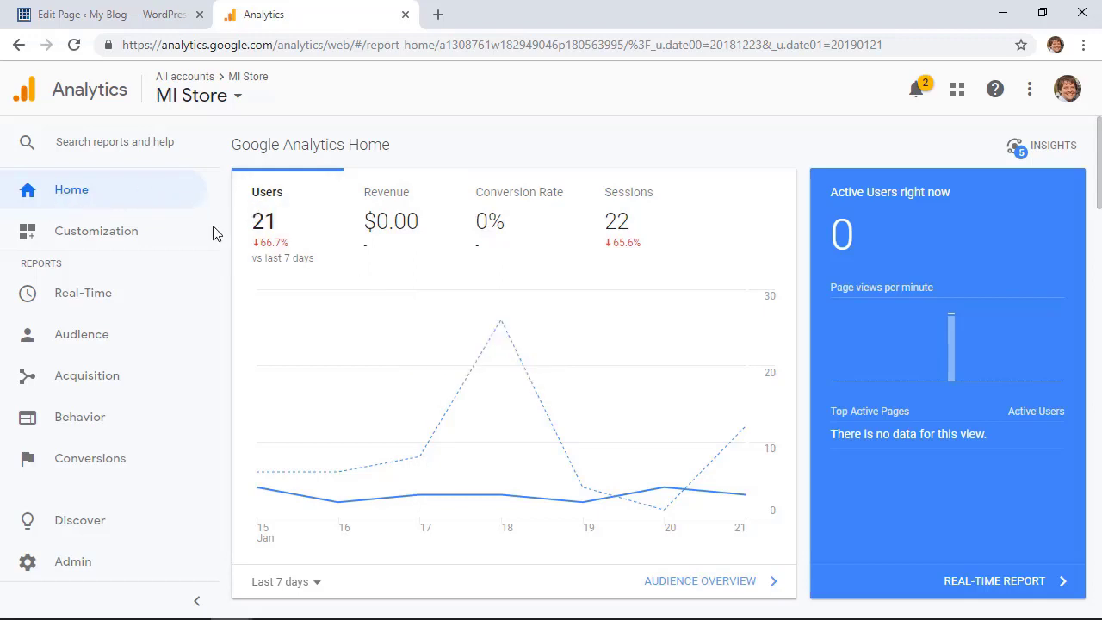
pyautogui.click(70, 429)
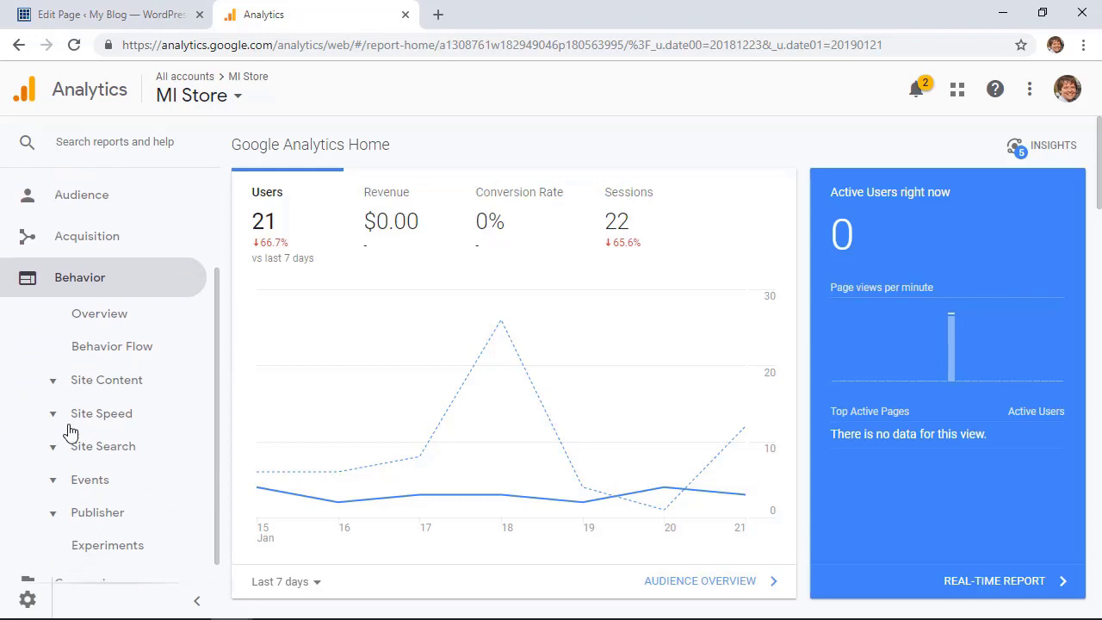
pyautogui.click(102, 377)
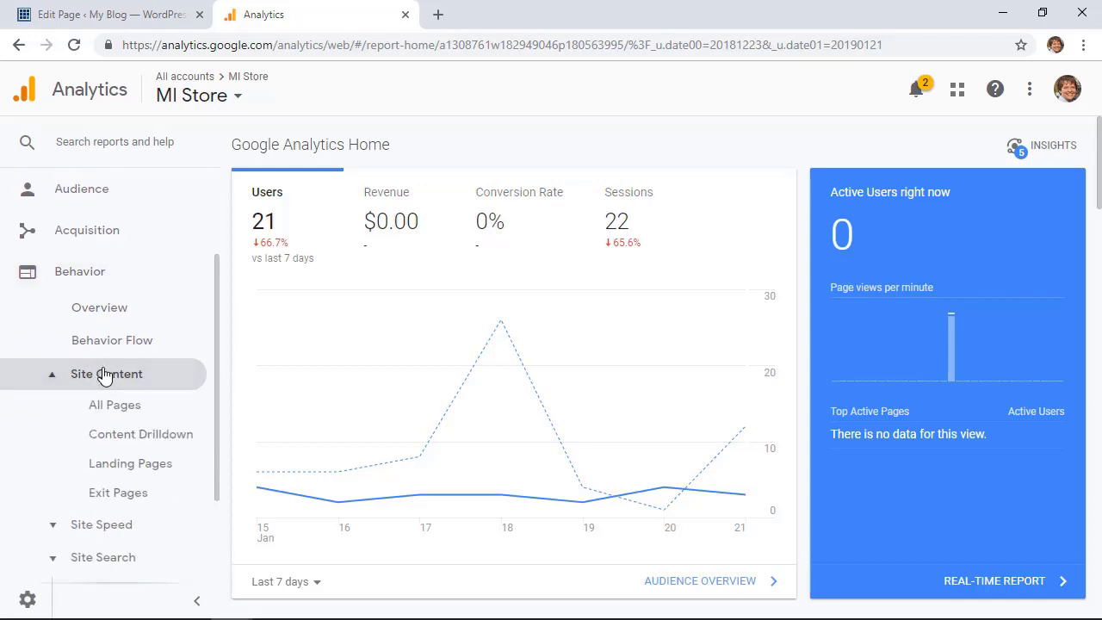
pyautogui.click(128, 404)
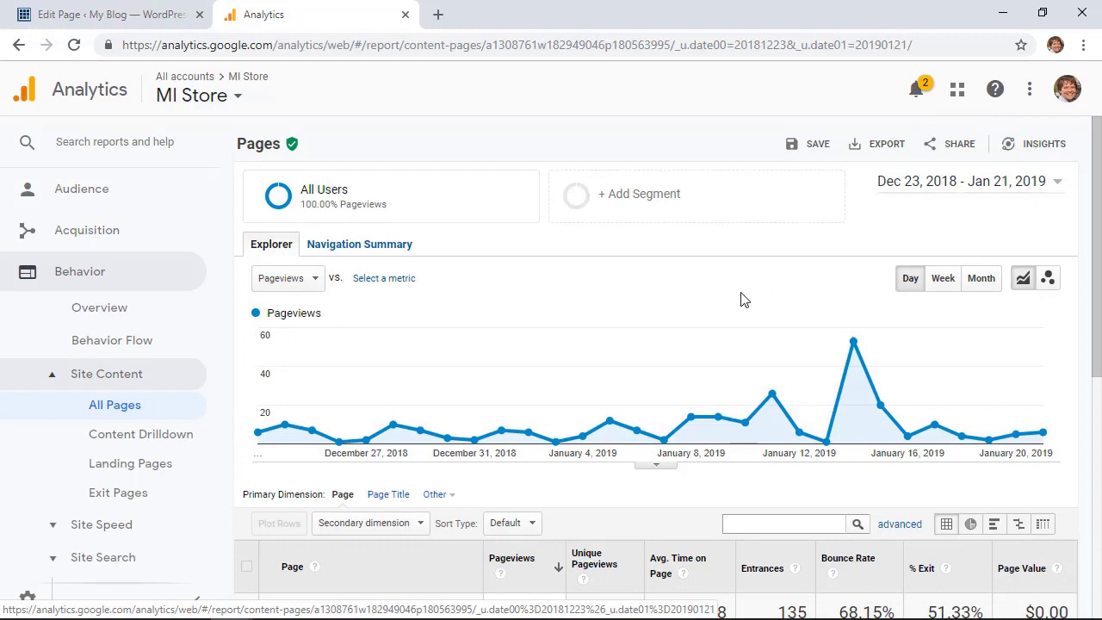
pyautogui.scroll(-3, 744, 299)
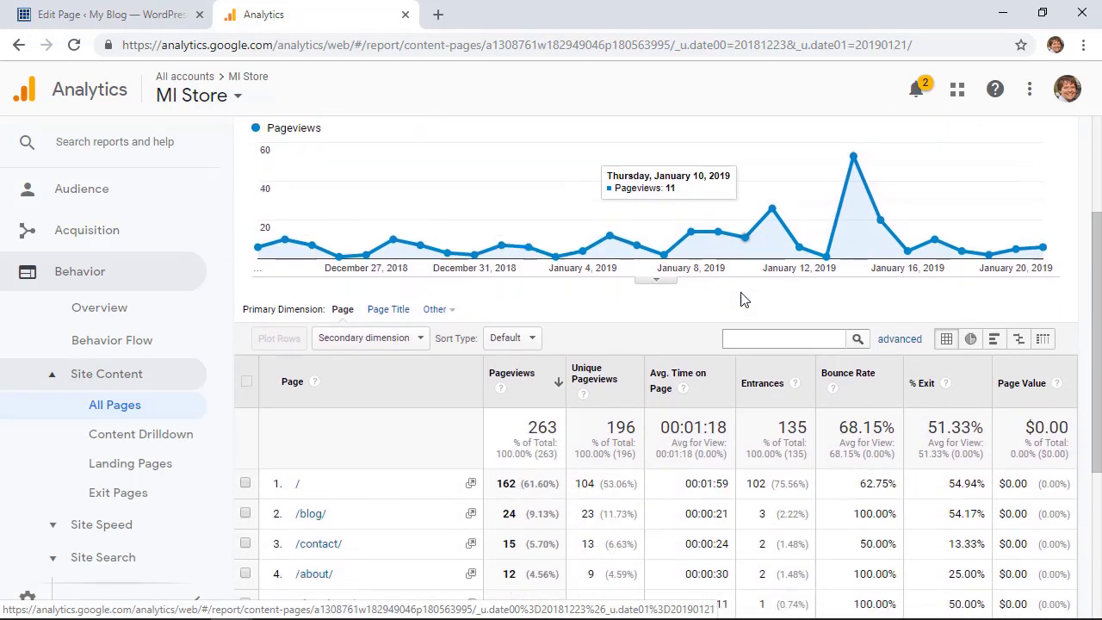
pyautogui.scroll(-3, 744, 300)
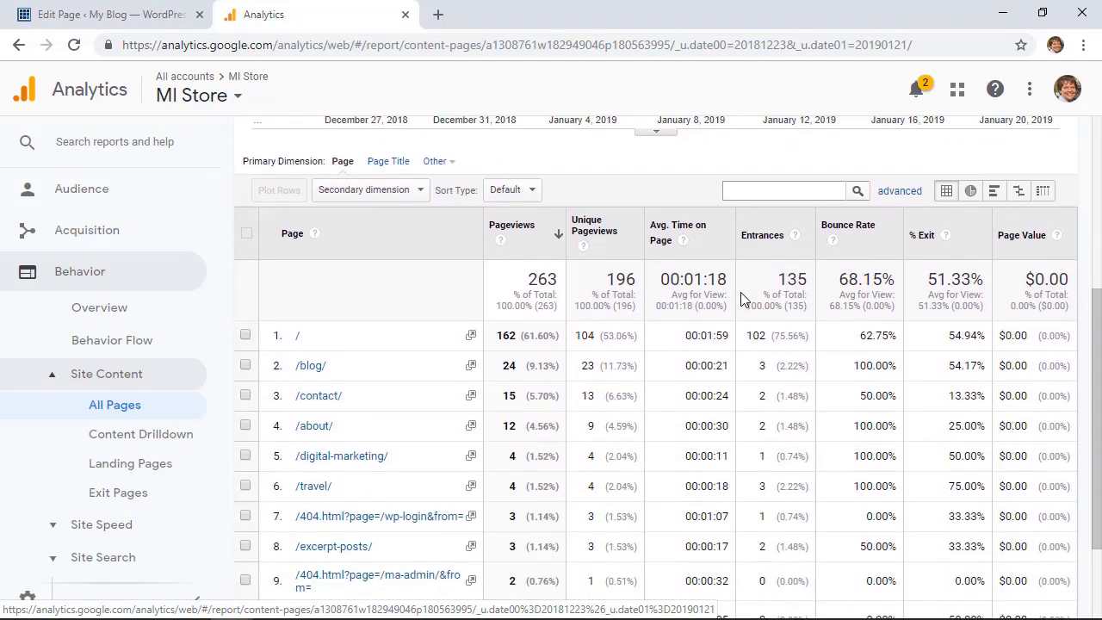
pyautogui.scroll(-2, 740, 298)
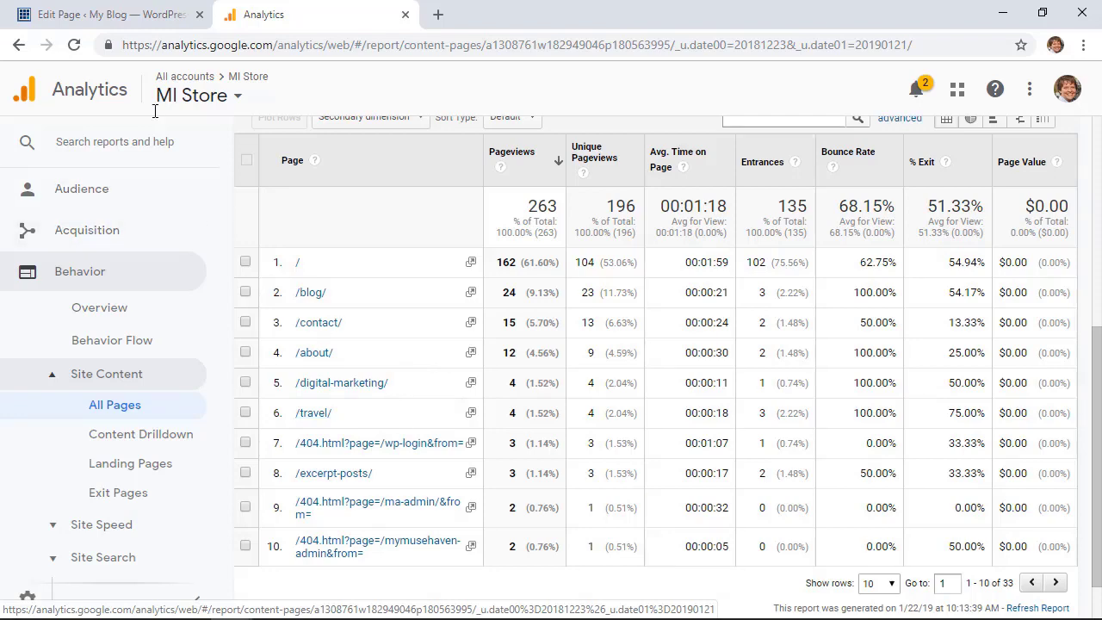
# - Switch back to WordPress and open the Digital Marketing page for editing
pyautogui.click(93, 19)
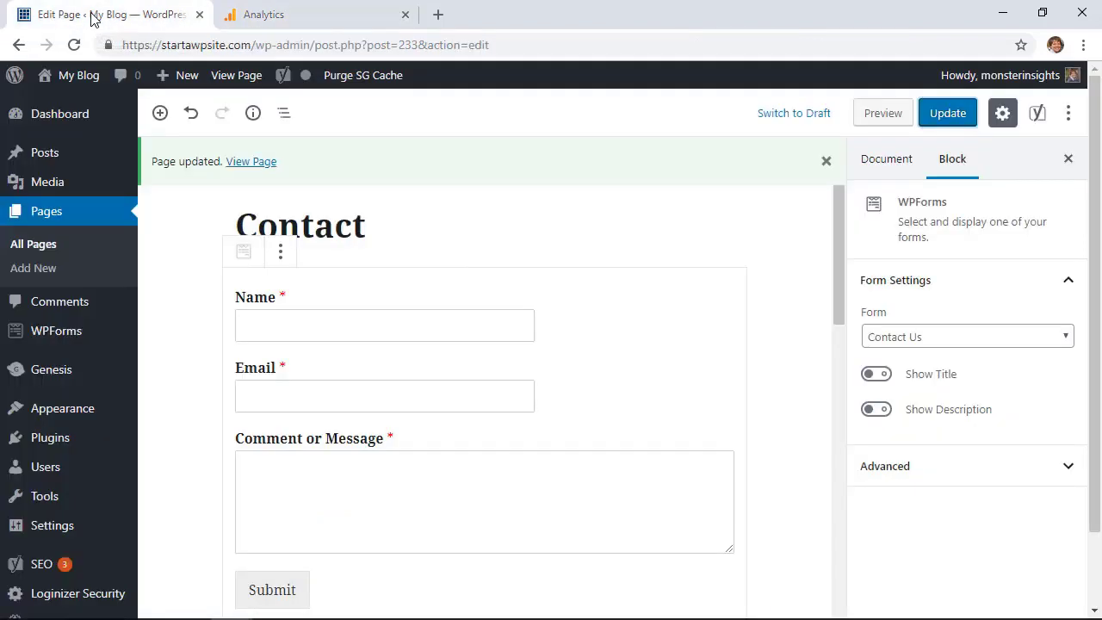
pyautogui.click(34, 245)
pyautogui.scroll(-2, 411, 417)
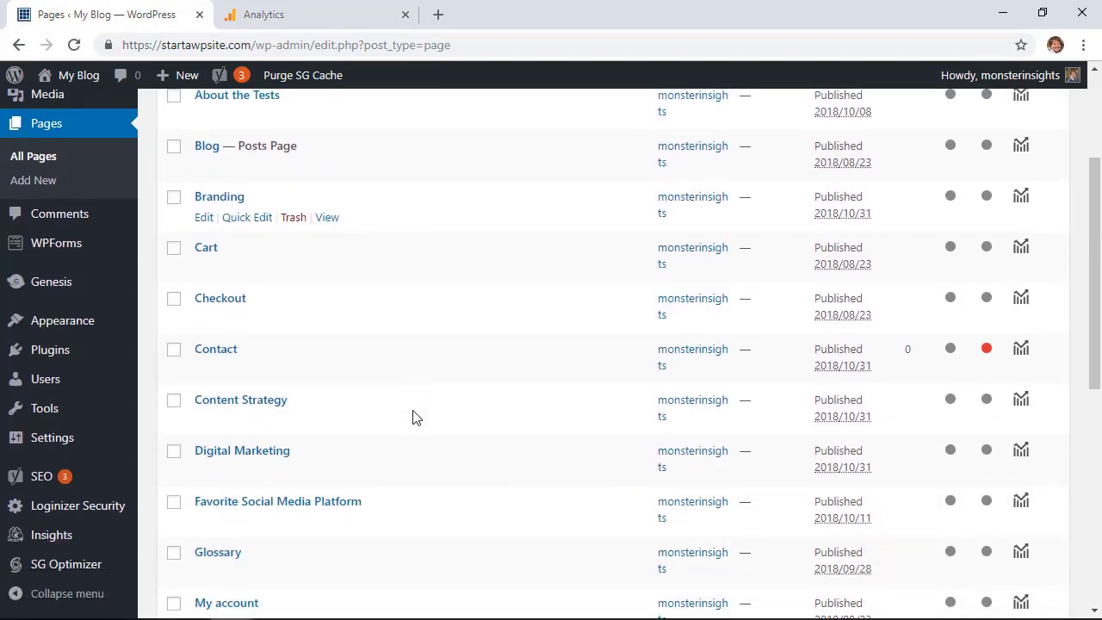
pyautogui.scroll(-1, 400, 416)
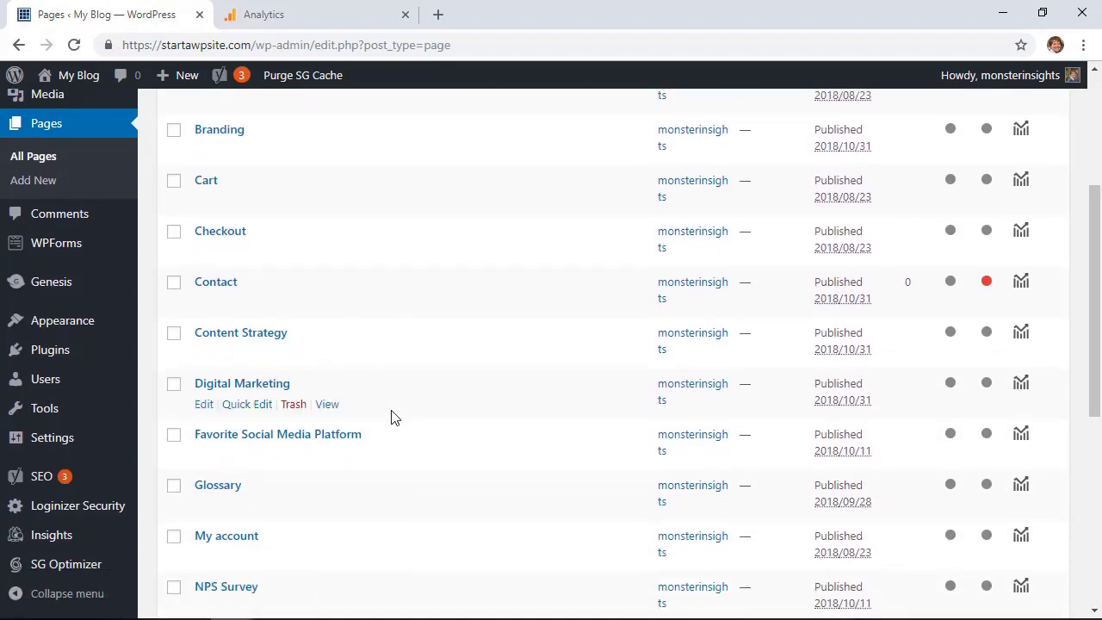
pyautogui.click(204, 405)
pyautogui.scroll(-2, 499, 422)
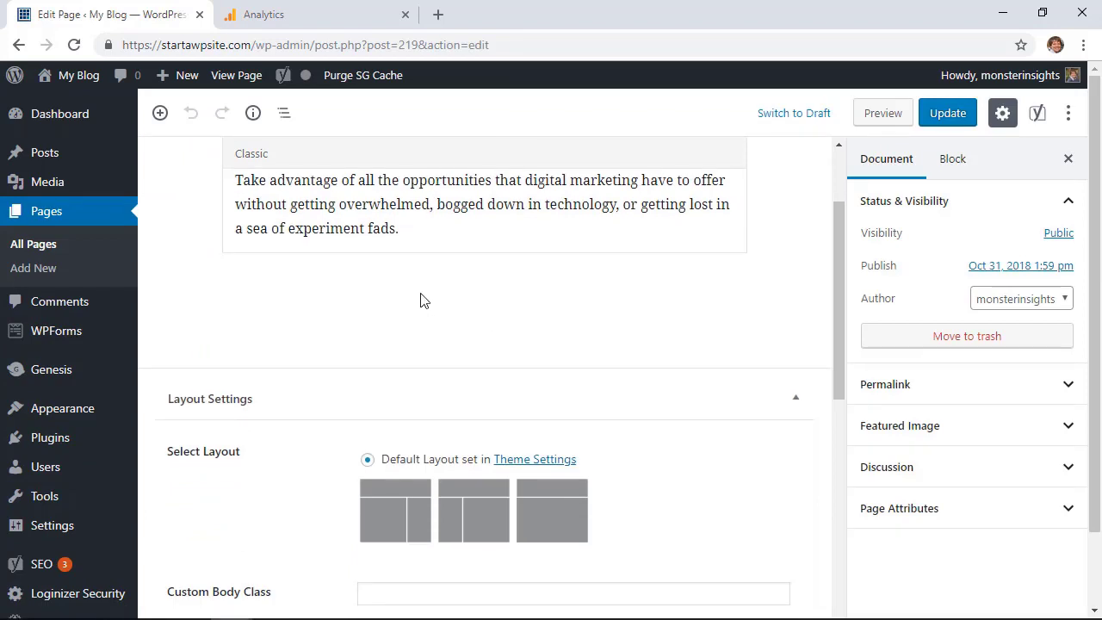
# - Insert a WPForms block below the Digital Marketing page's text and choose the Contact Us form for it
pyautogui.click(159, 113)
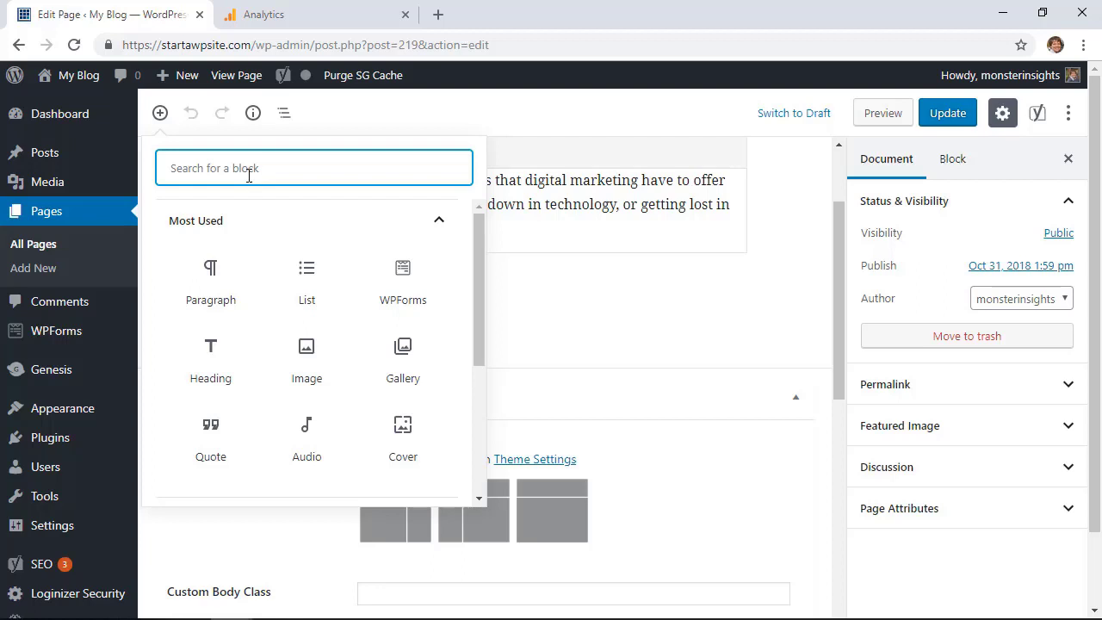
pyautogui.write('wp')
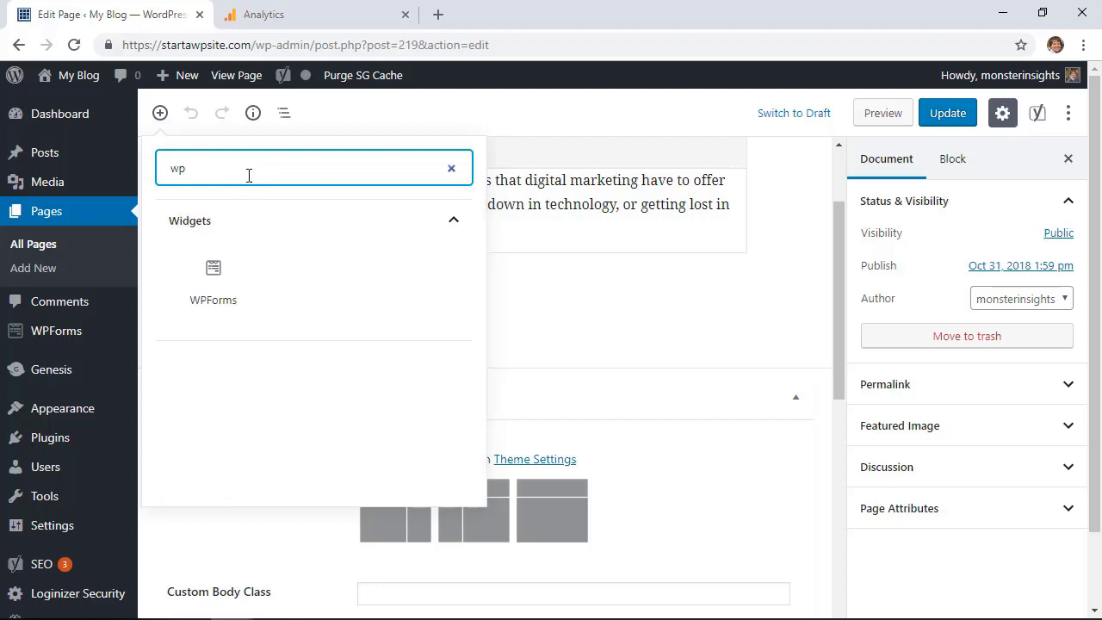
pyautogui.click(206, 302)
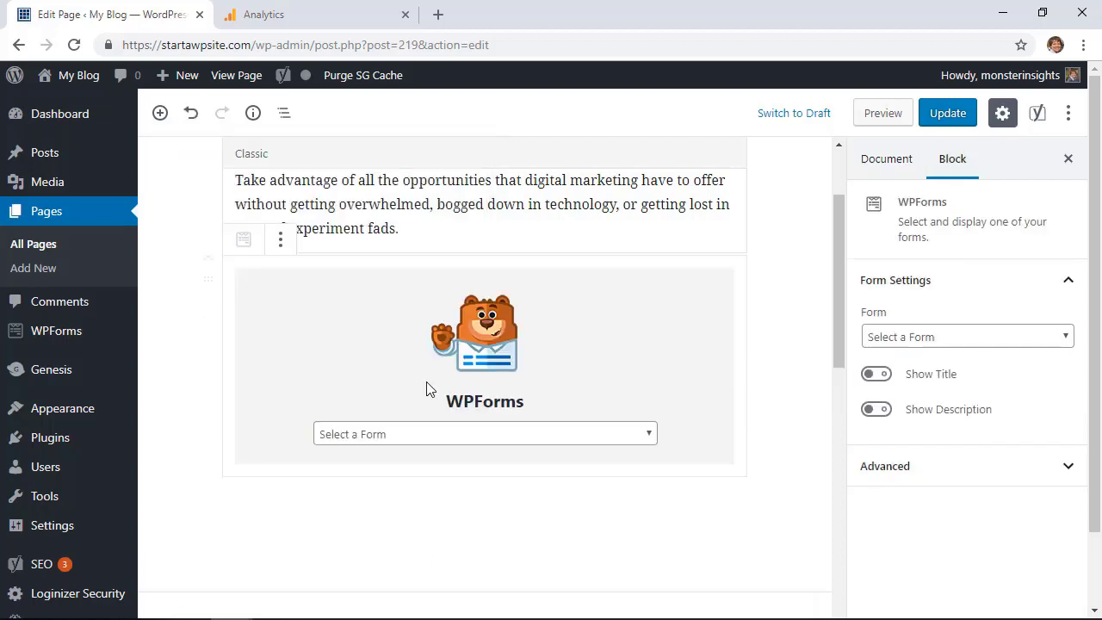
pyautogui.click(517, 433)
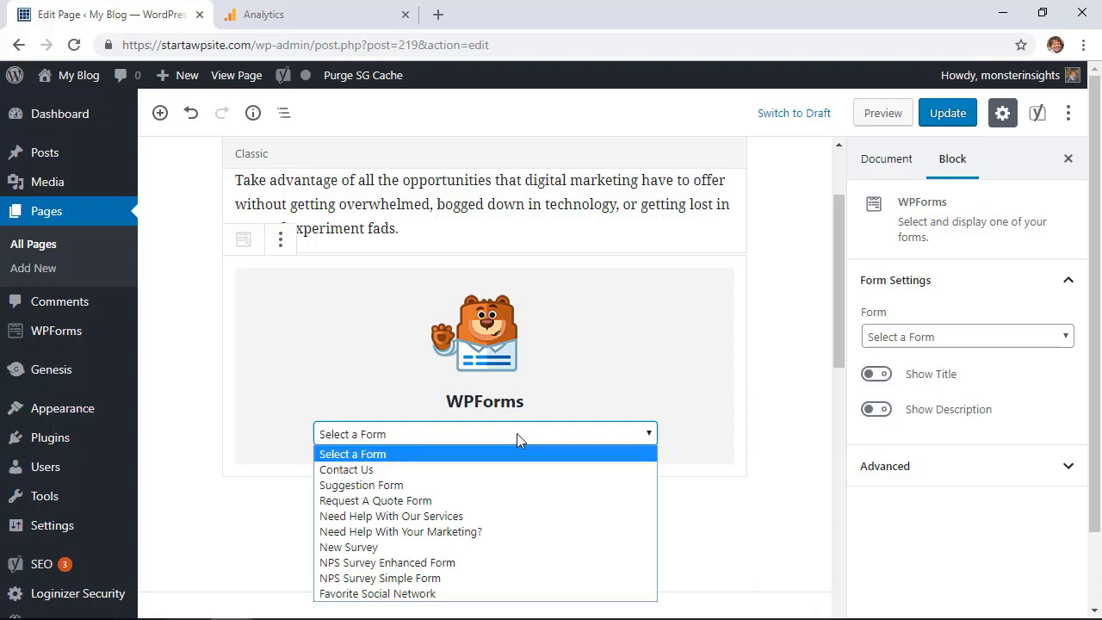
pyautogui.click(430, 474)
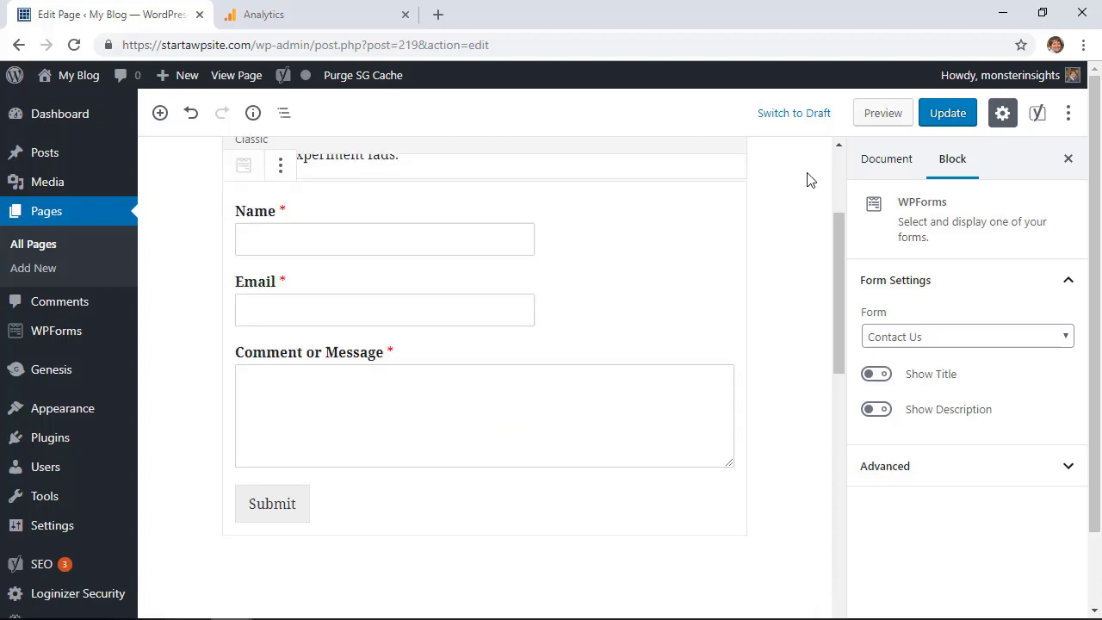
# - Update the published Digital Marketing page with the embedded Contact Us form
pyautogui.click(957, 119)
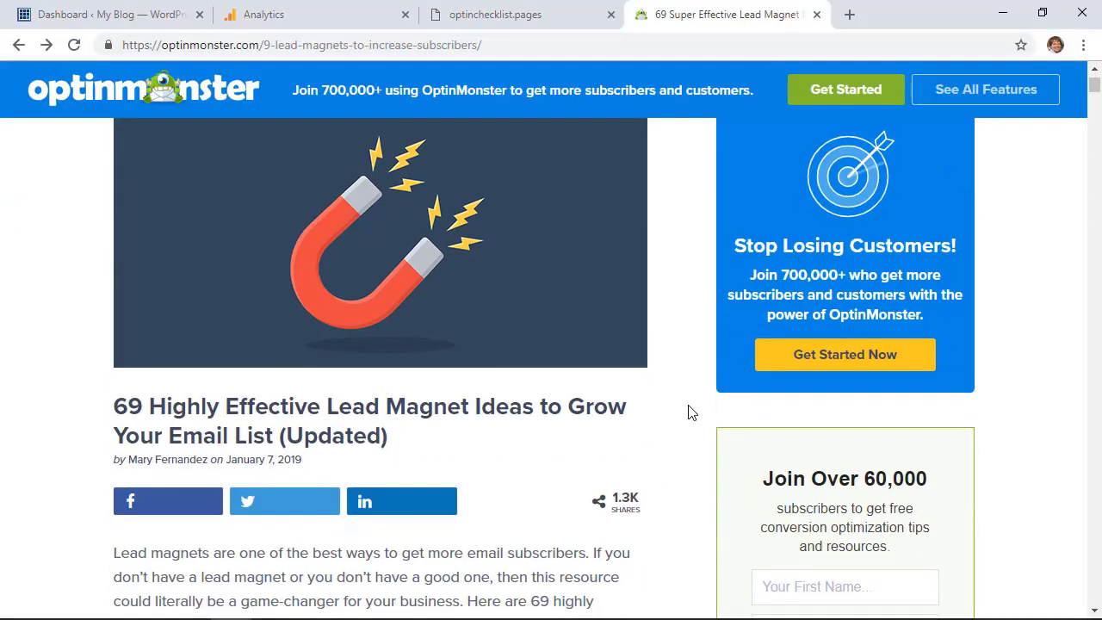
# - Examine the lead magnet types and ideas in OptinMonster's article on 69 lead magnet ideas
pyautogui.scroll(-3, 529, 430)
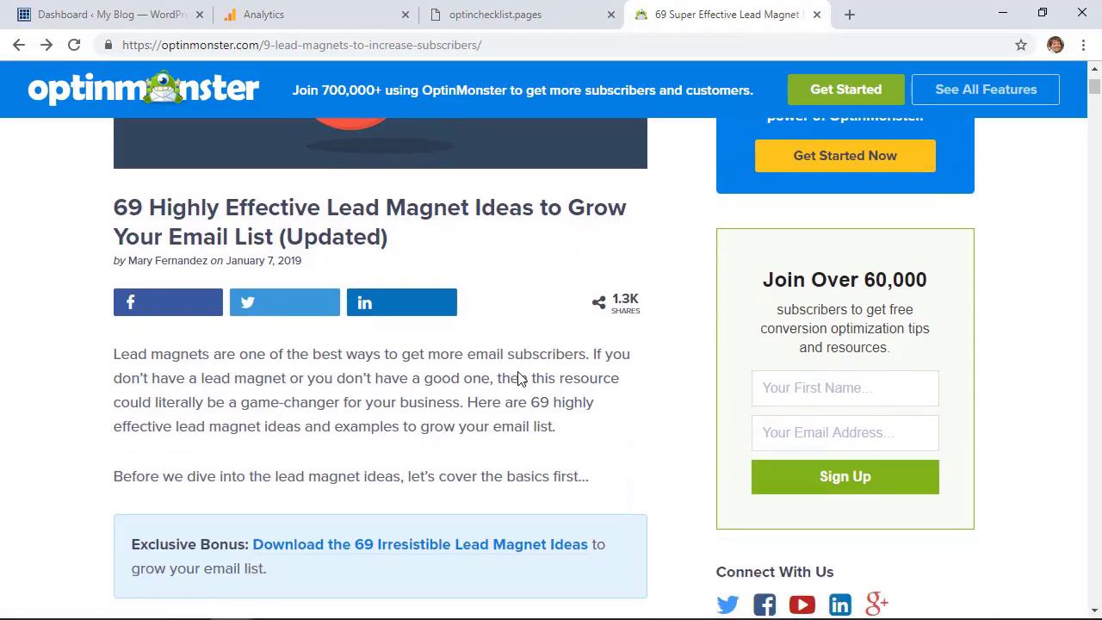
pyautogui.scroll(-10, 551, 448)
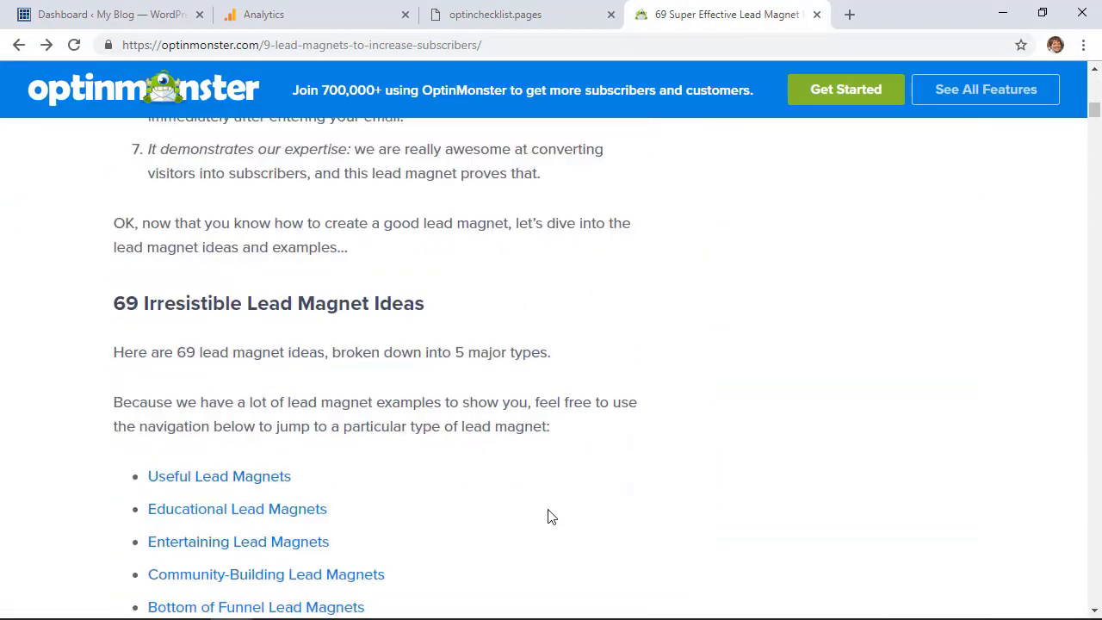
pyautogui.scroll(-2, 551, 516)
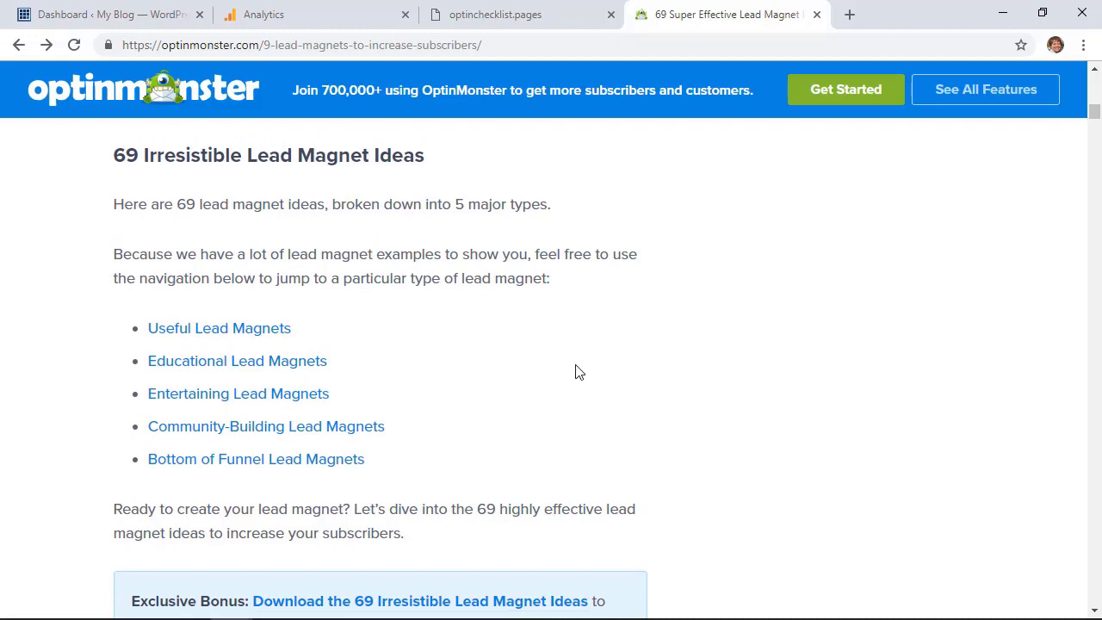
pyautogui.scroll(-2, 654, 389)
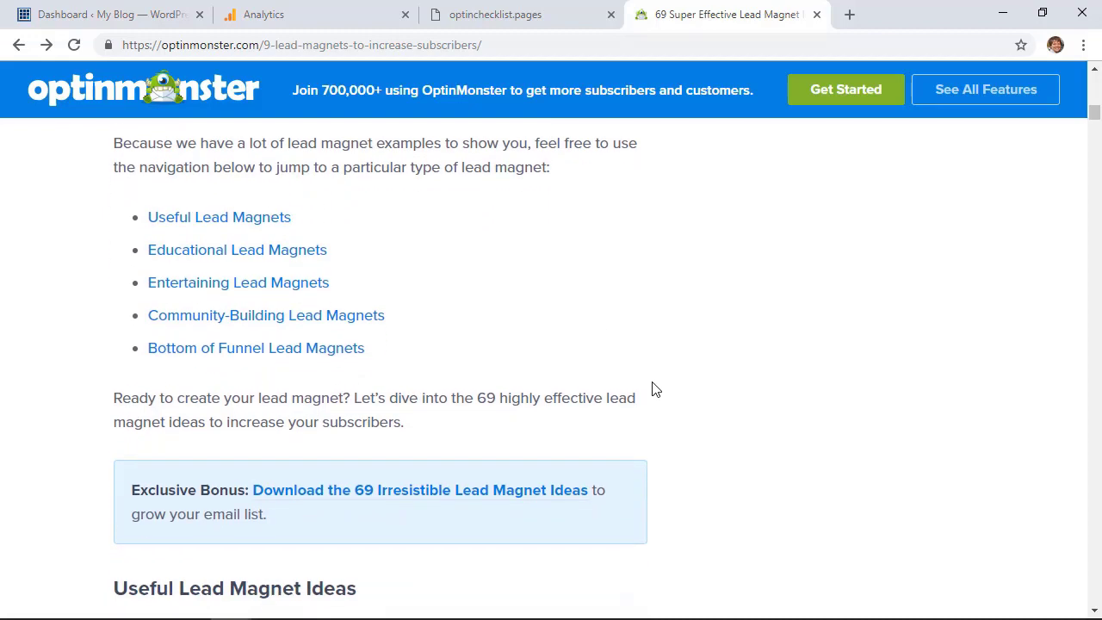
pyautogui.scroll(-2, 654, 387)
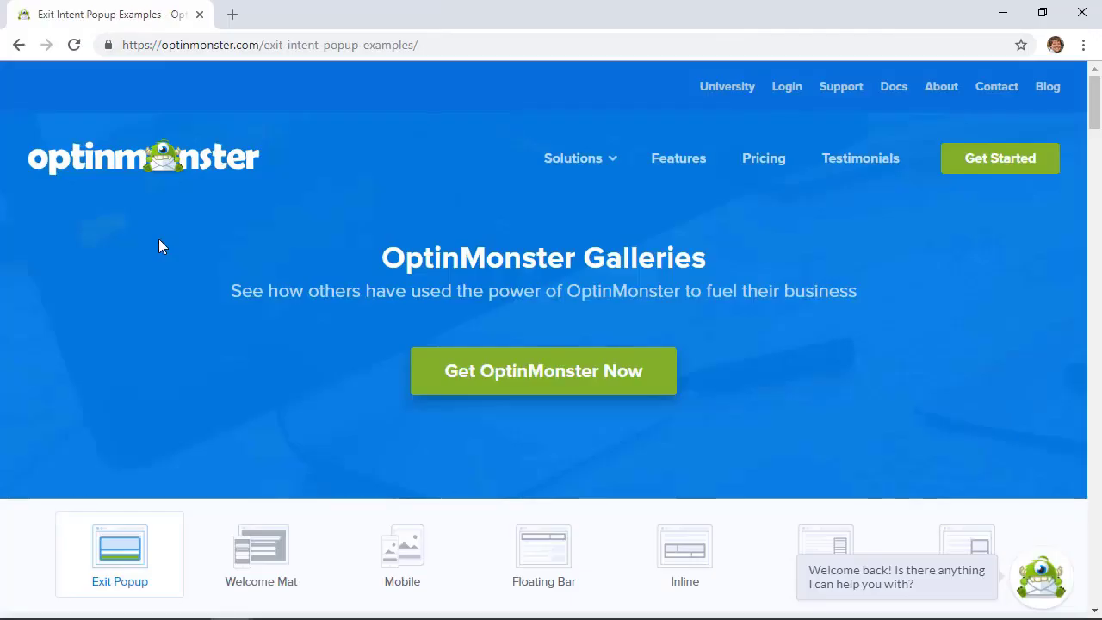
# - Browse the exit intent popup examples in the OptinMonster gallery and return to the page's start
pyautogui.scroll(-3, 206, 406)
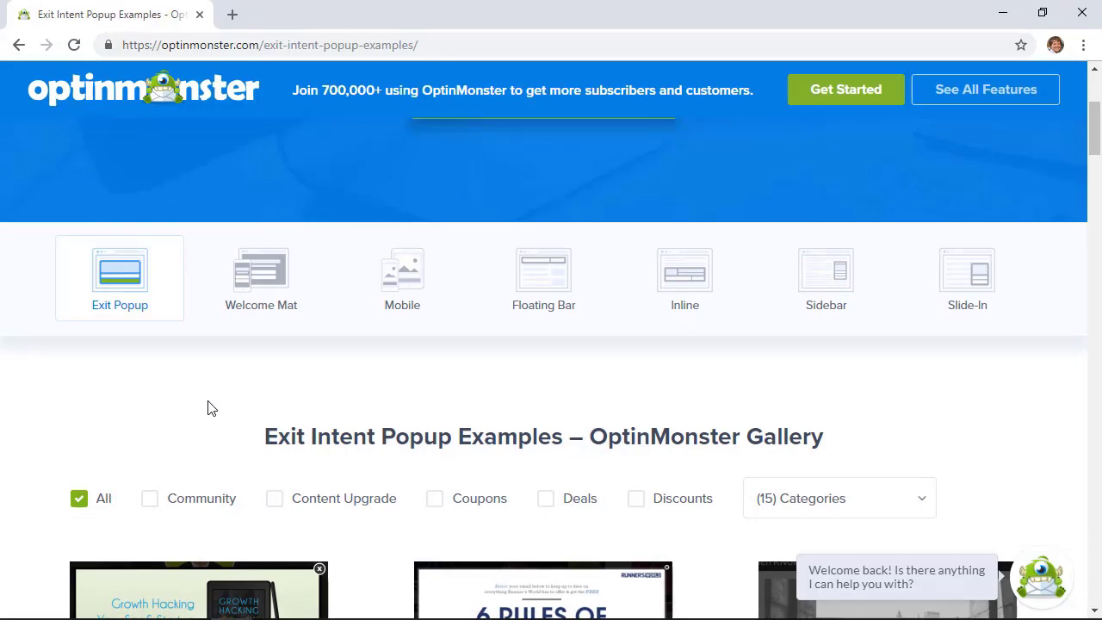
pyautogui.scroll(-2, 206, 407)
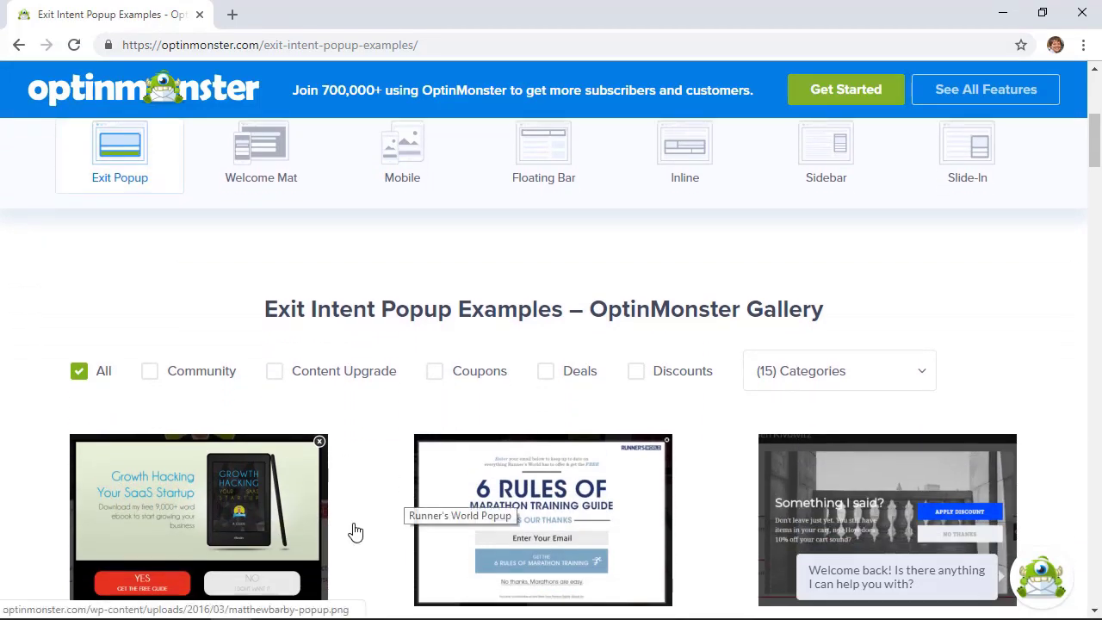
pyautogui.scroll(-2, 356, 531)
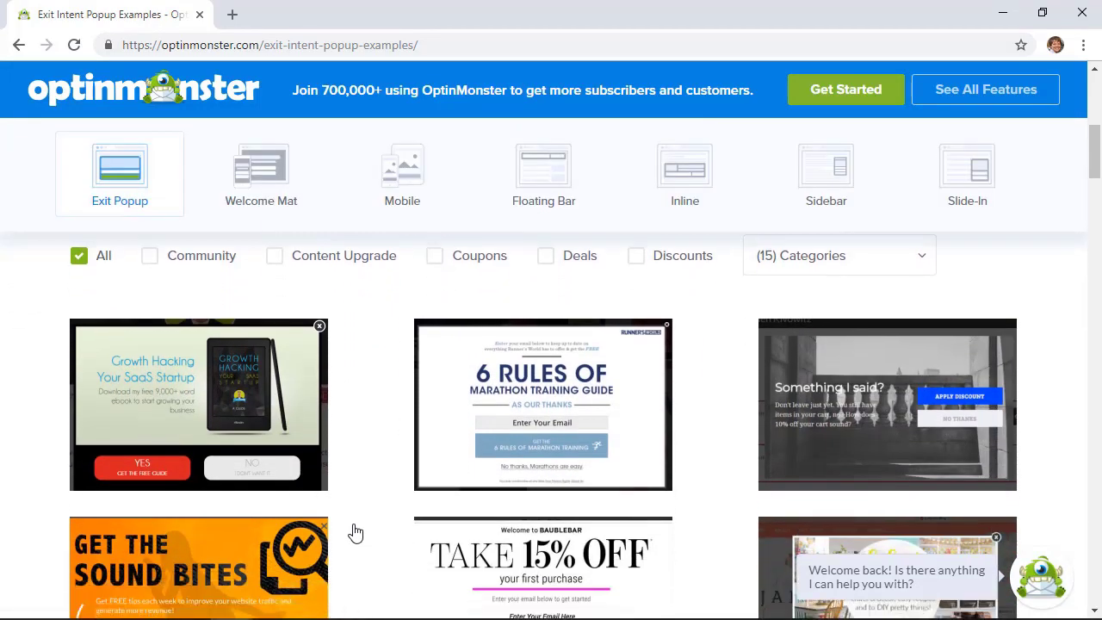
pyautogui.scroll(-2, 356, 532)
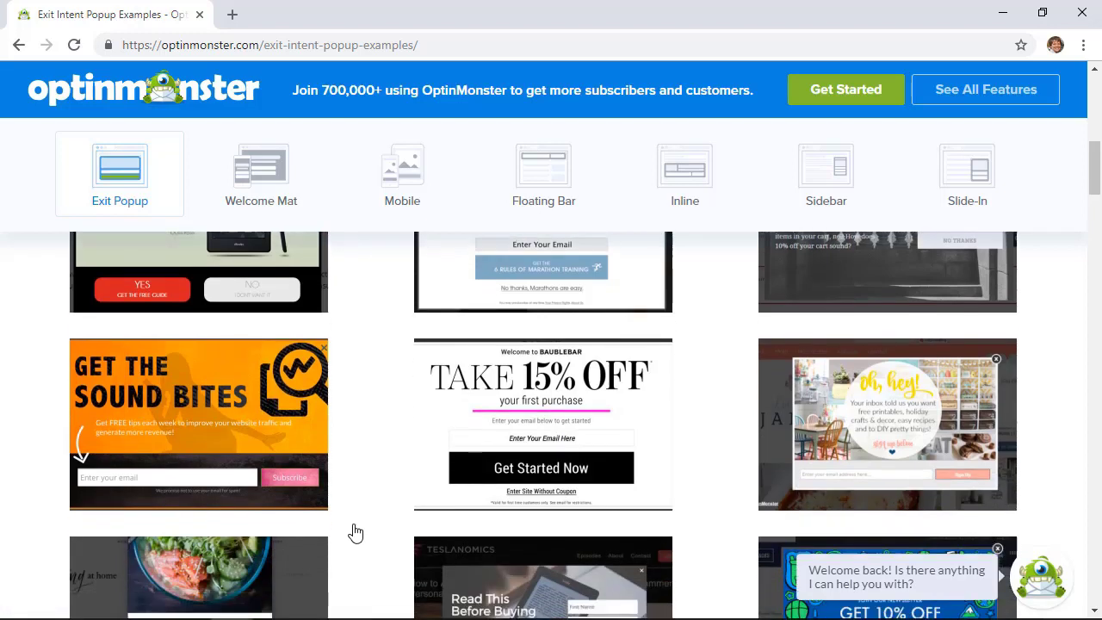
pyautogui.scroll(-2, 356, 532)
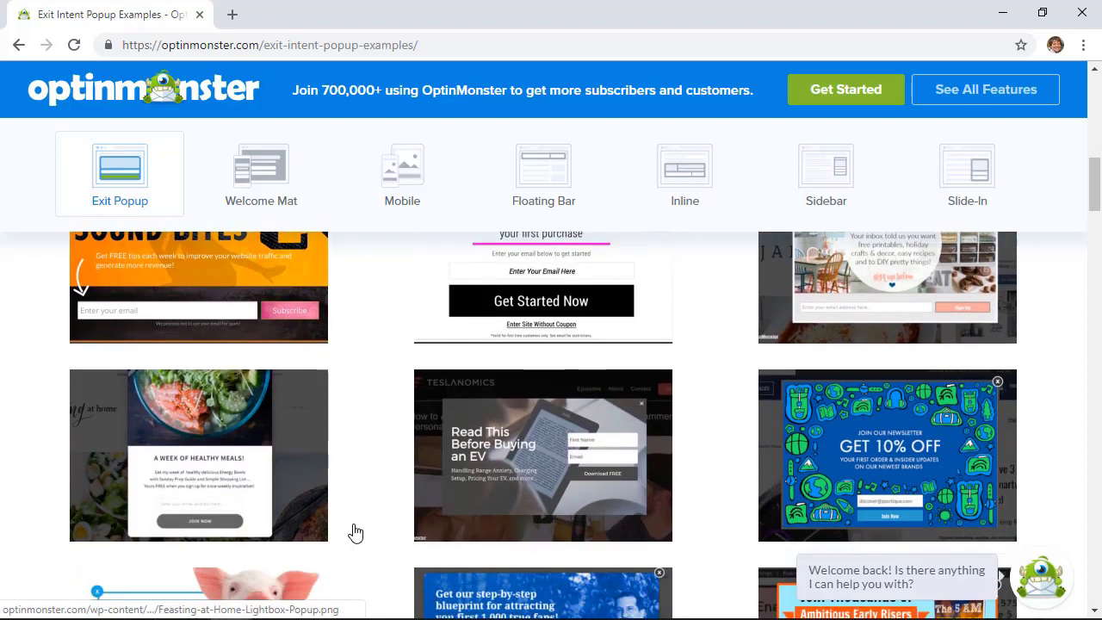
pyautogui.scroll(-1, 356, 532)
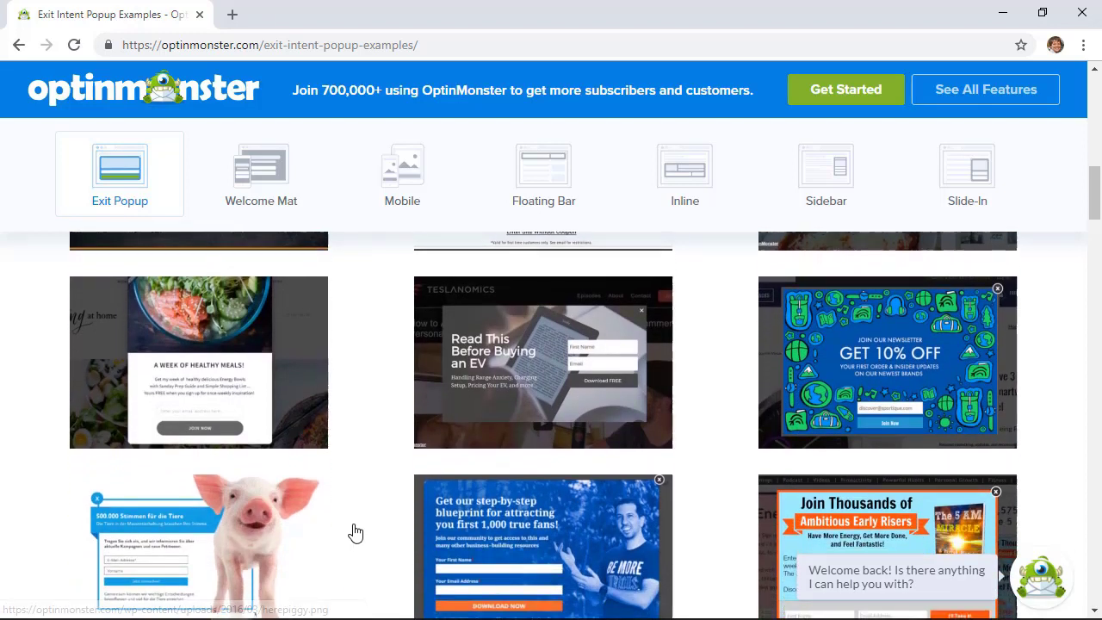
pyautogui.scroll(-3, 355, 532)
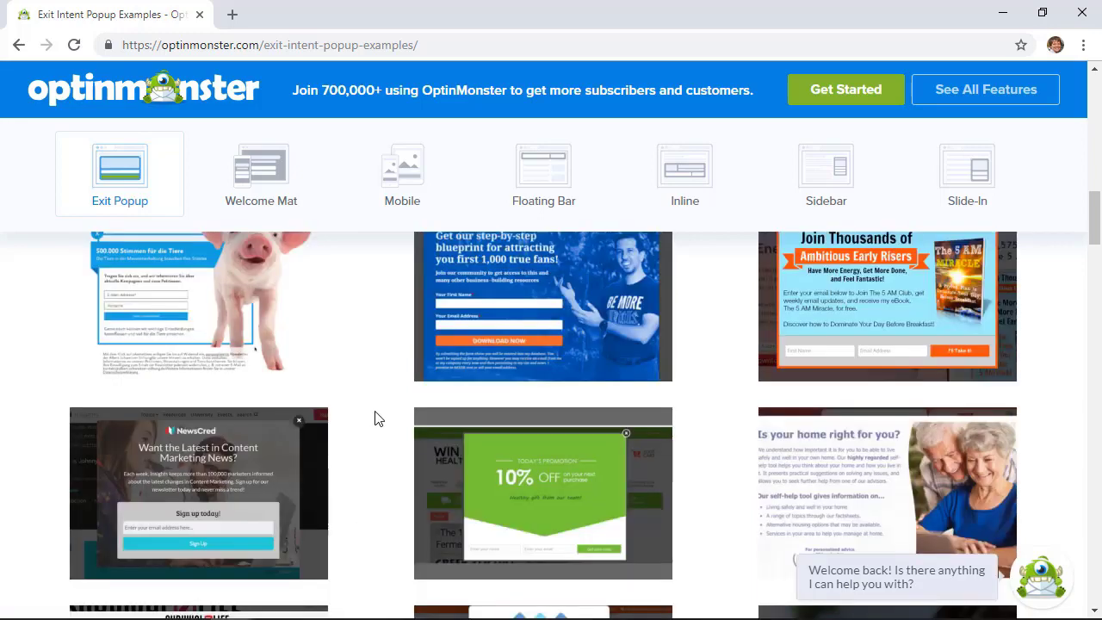
pyautogui.scroll(10, 375, 419)
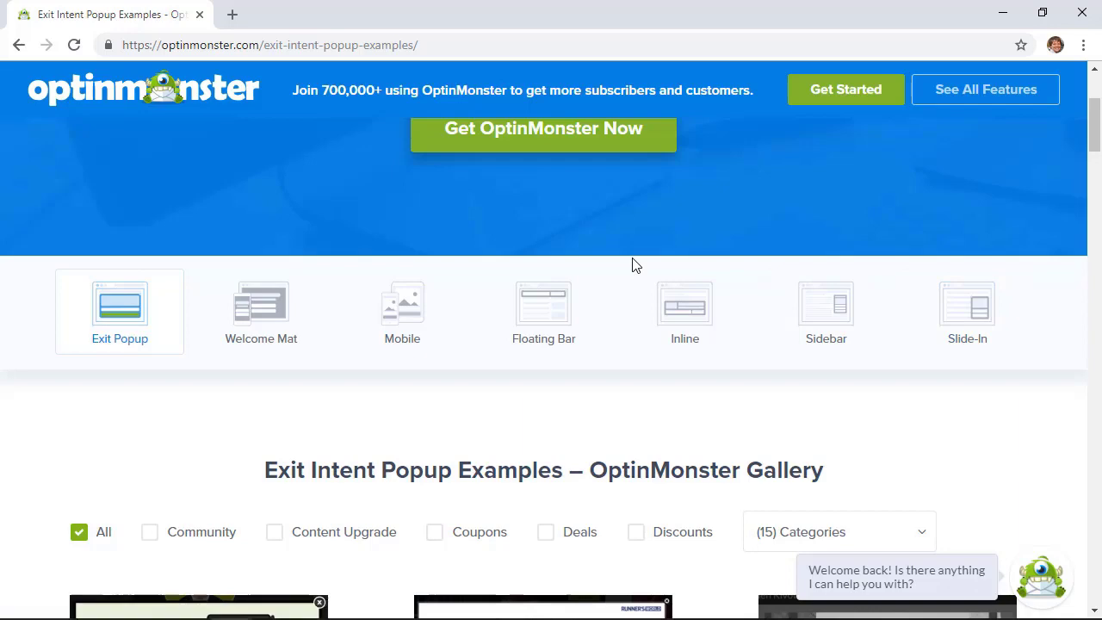
pyautogui.scroll(3, 632, 259)
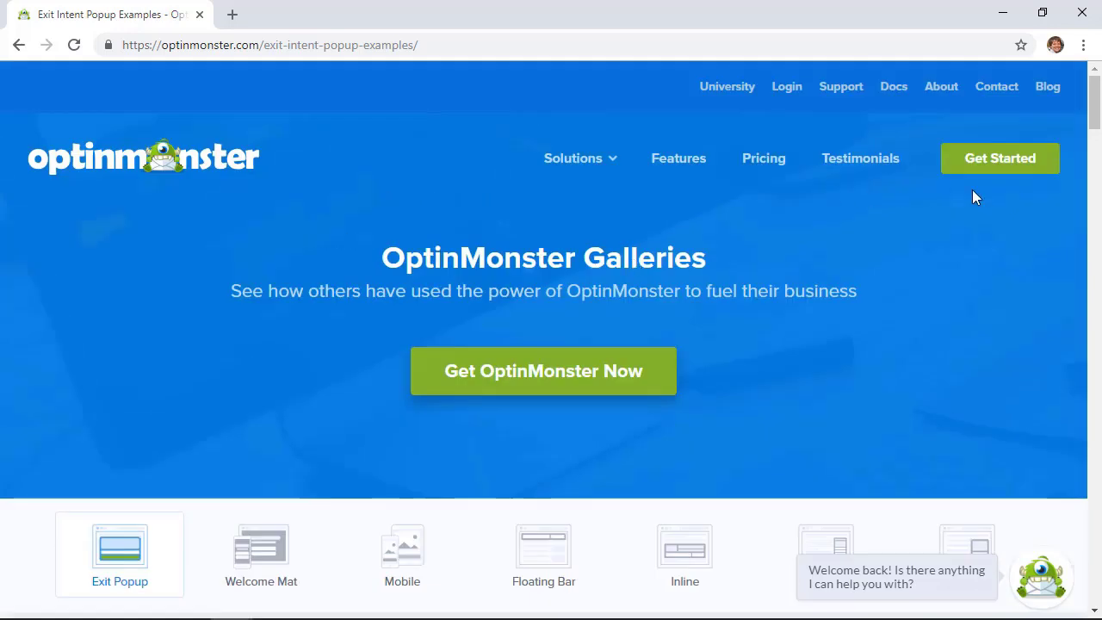
# - Log in to the OptinMonster account and start creating a new campaign of the Popup type
pyautogui.click(786, 87)
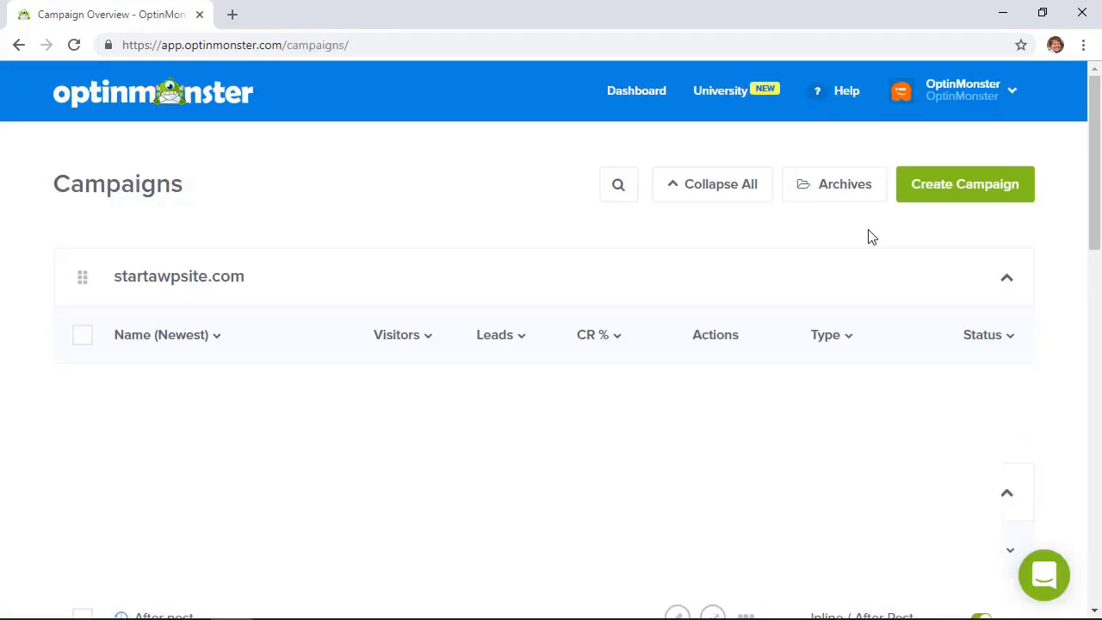
pyautogui.click(957, 200)
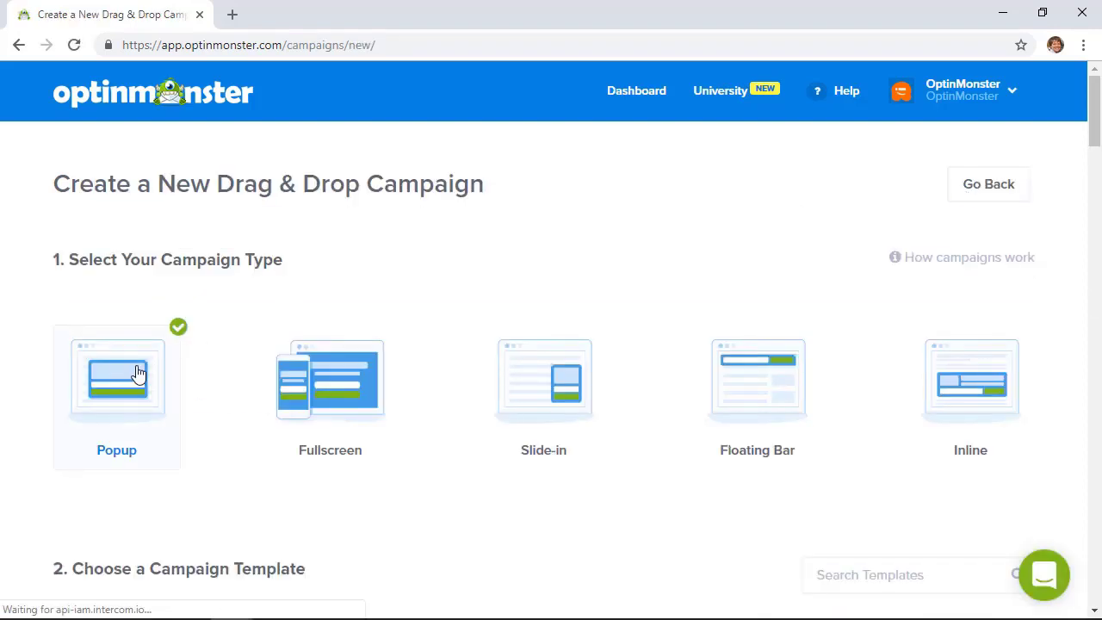
# - Filter the campaign templates by the Professional Services category and use the Charted template
pyautogui.scroll(-4, 117, 389)
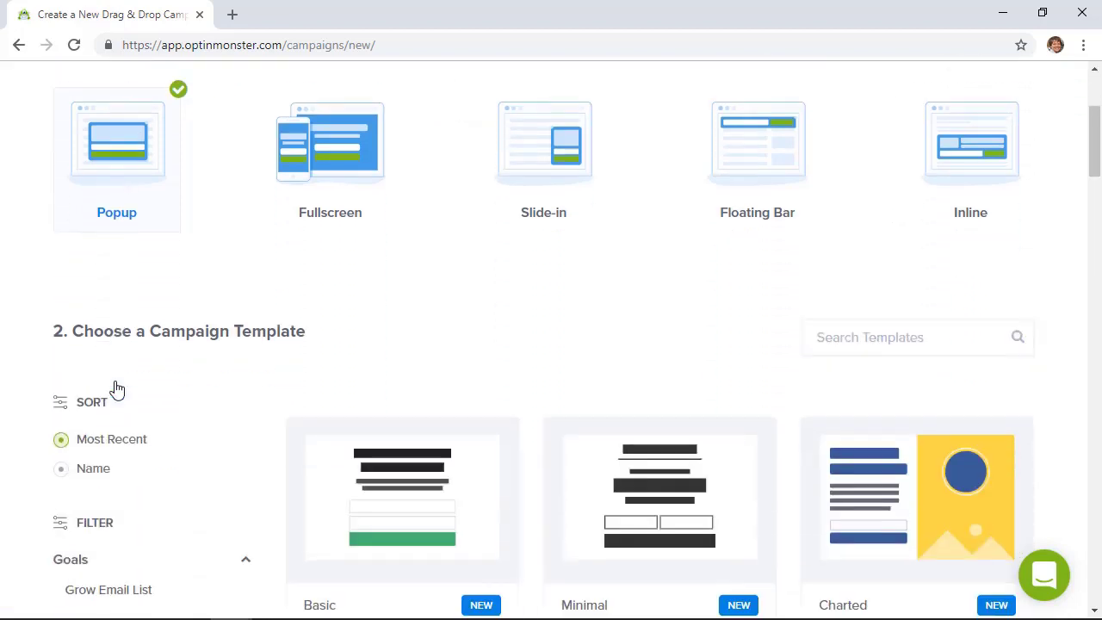
pyautogui.scroll(-1, 117, 389)
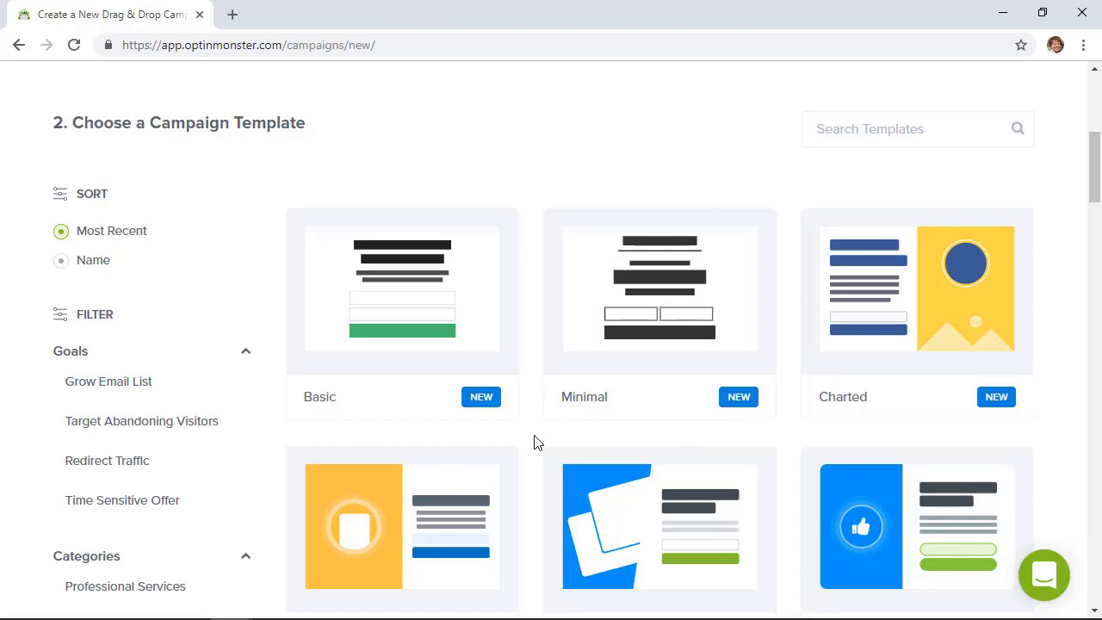
pyautogui.scroll(-2, 534, 443)
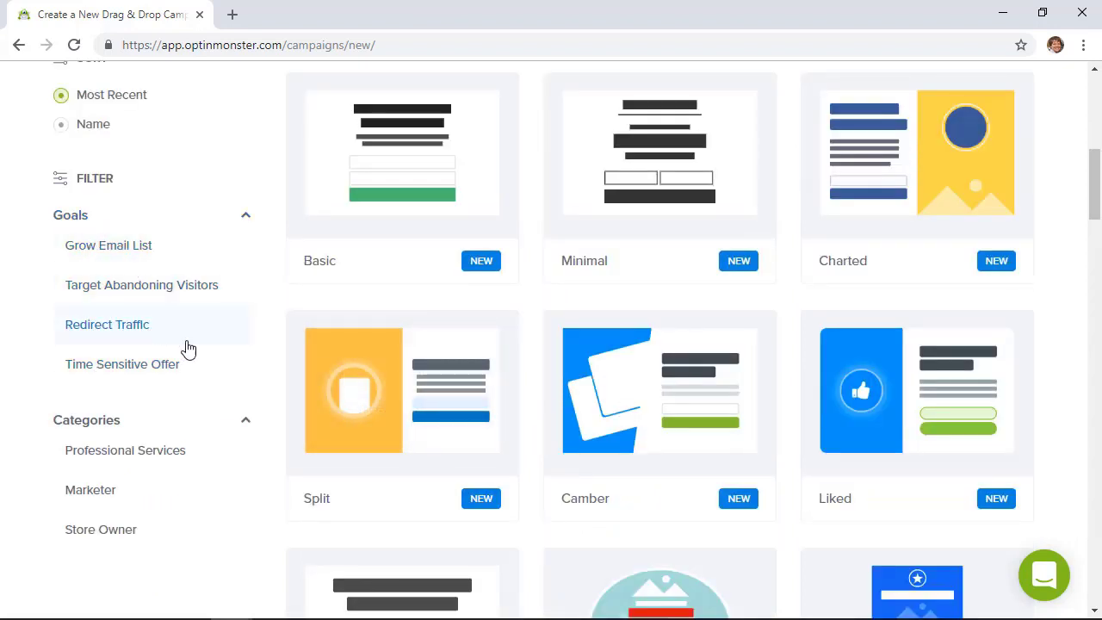
pyautogui.click(127, 456)
pyautogui.moveTo(654, 209)
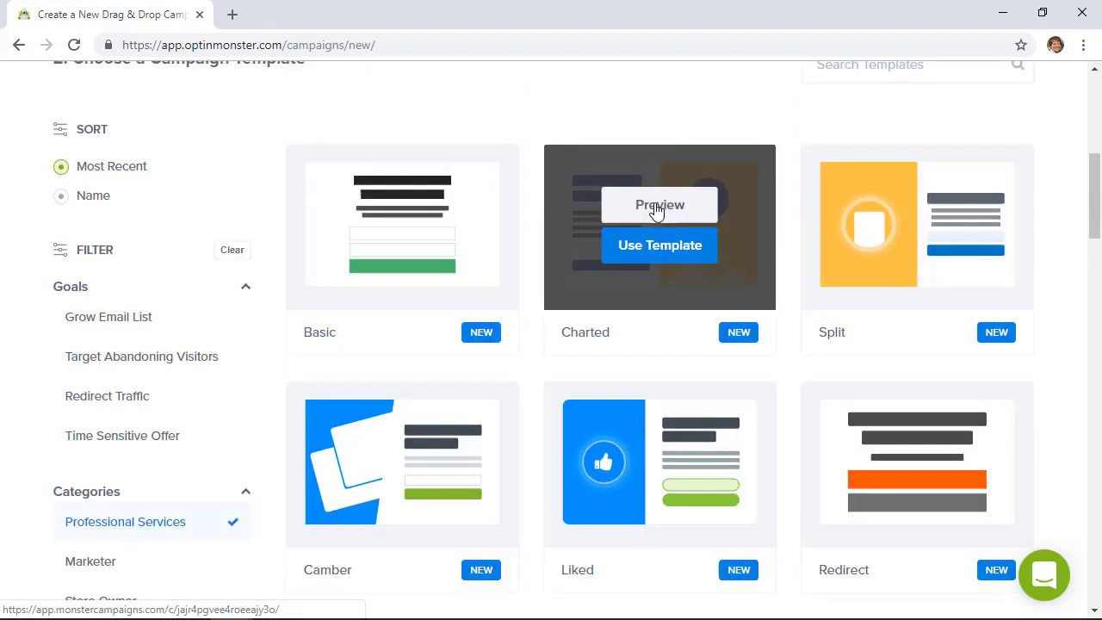
pyautogui.click(651, 254)
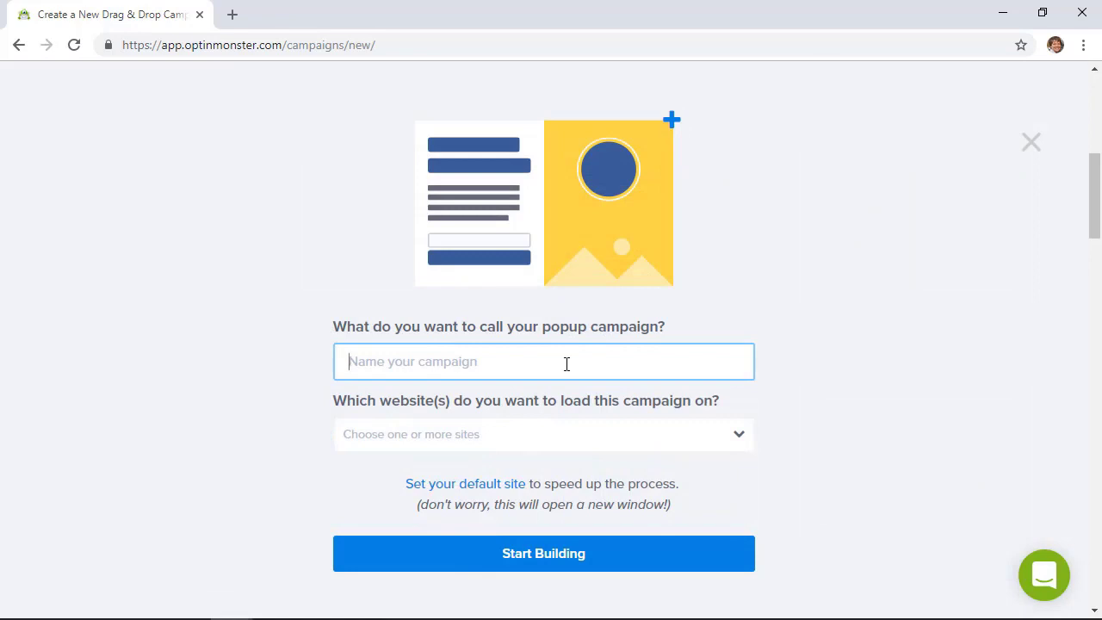
# - Name the popup campaign "Exit Intent", assign it to MI Ecommerce Site (startawpsite.com) and start building it
pyautogui.write('Exit Intent')
pyautogui.click(733, 434)
pyautogui.click(435, 541)
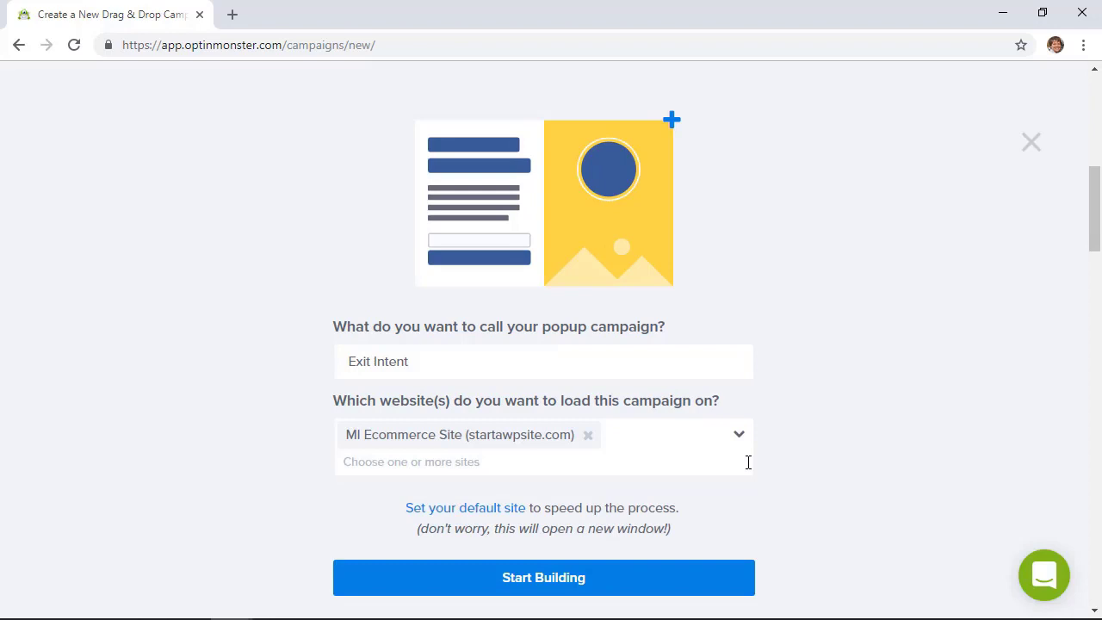
pyautogui.click(551, 582)
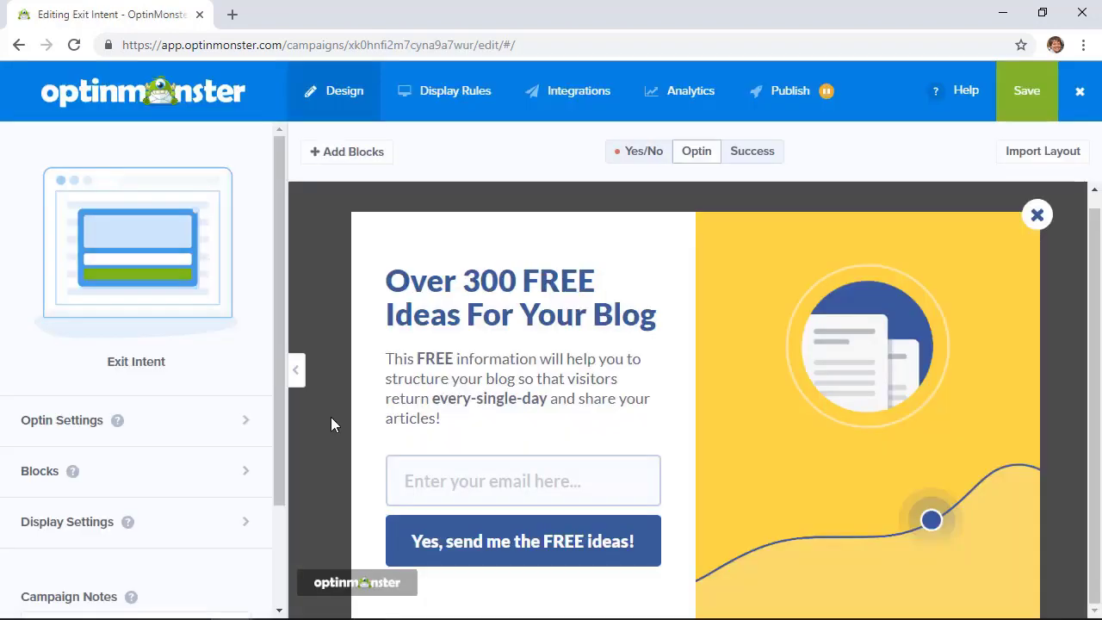
# - Inspect the editing options of the popup's description text and document image
pyautogui.click(597, 362)
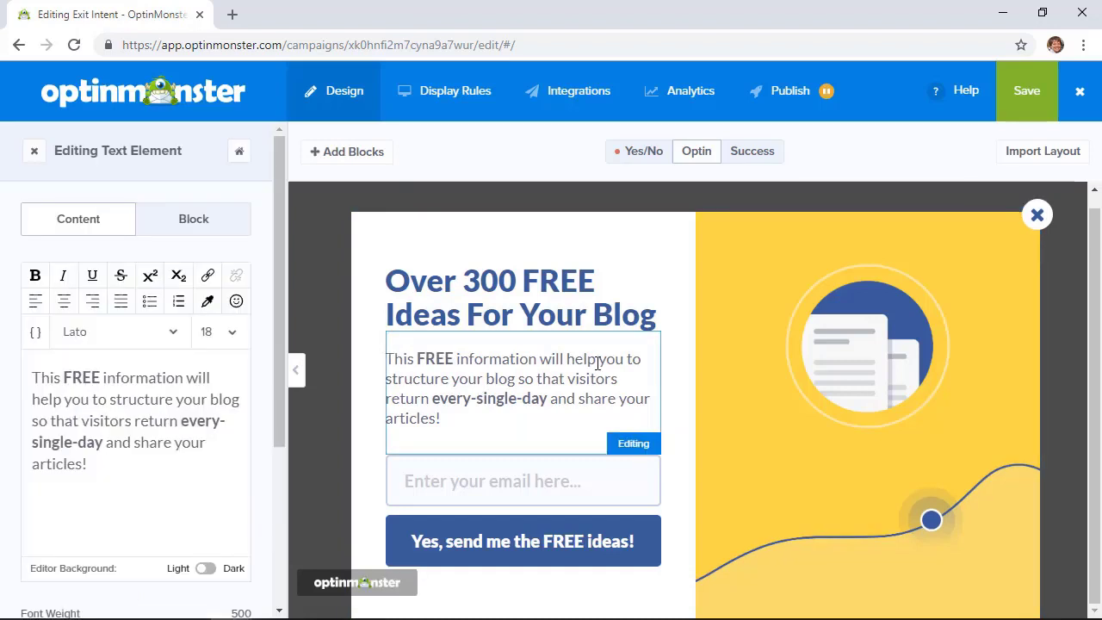
pyautogui.click(853, 339)
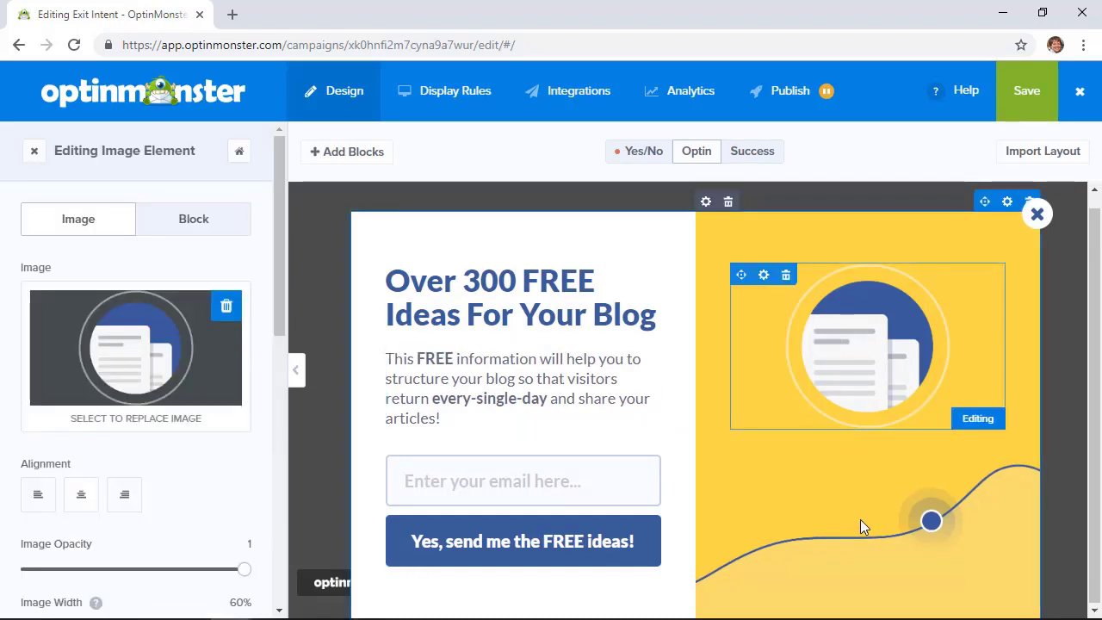
pyautogui.click(448, 420)
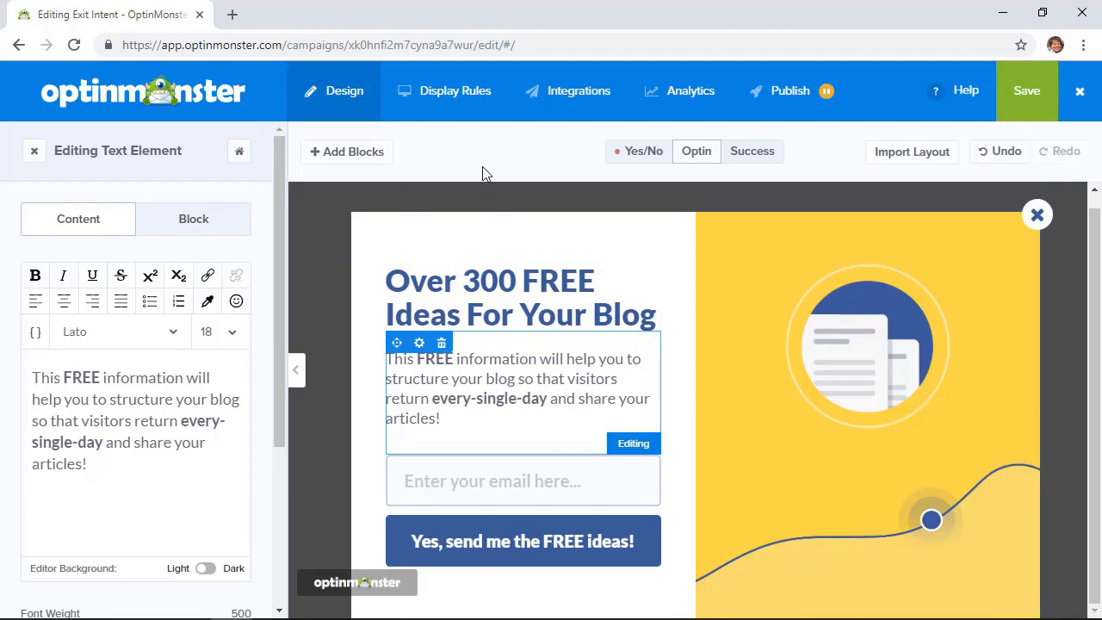
# - Change the first display rule condition of the default ruleset from time on page to exit detected
pyautogui.click(441, 93)
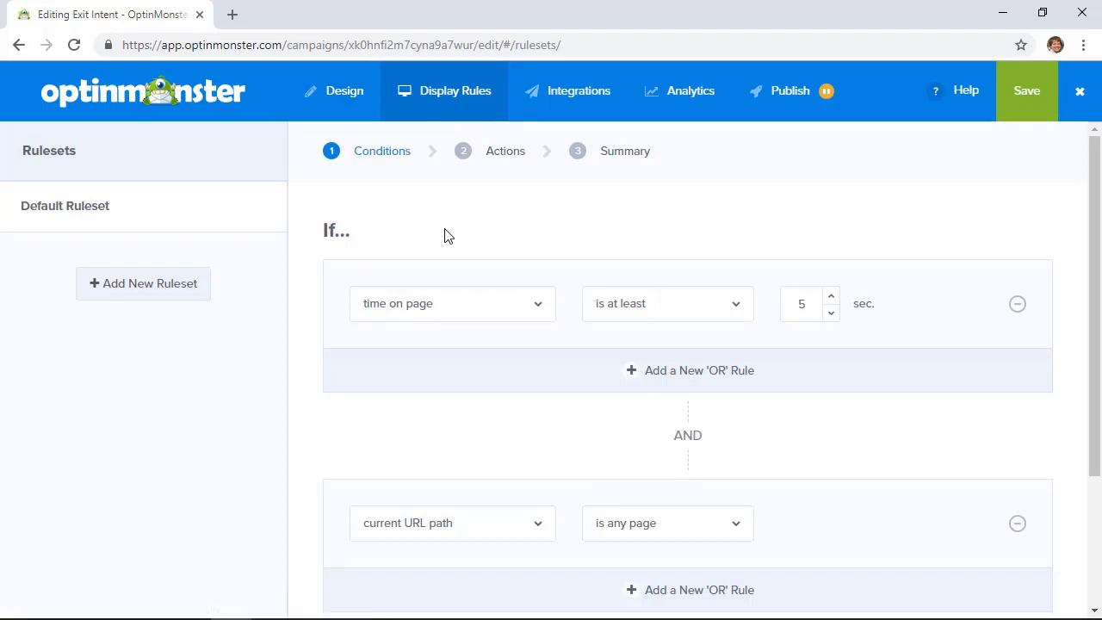
pyautogui.scroll(-1, 447, 235)
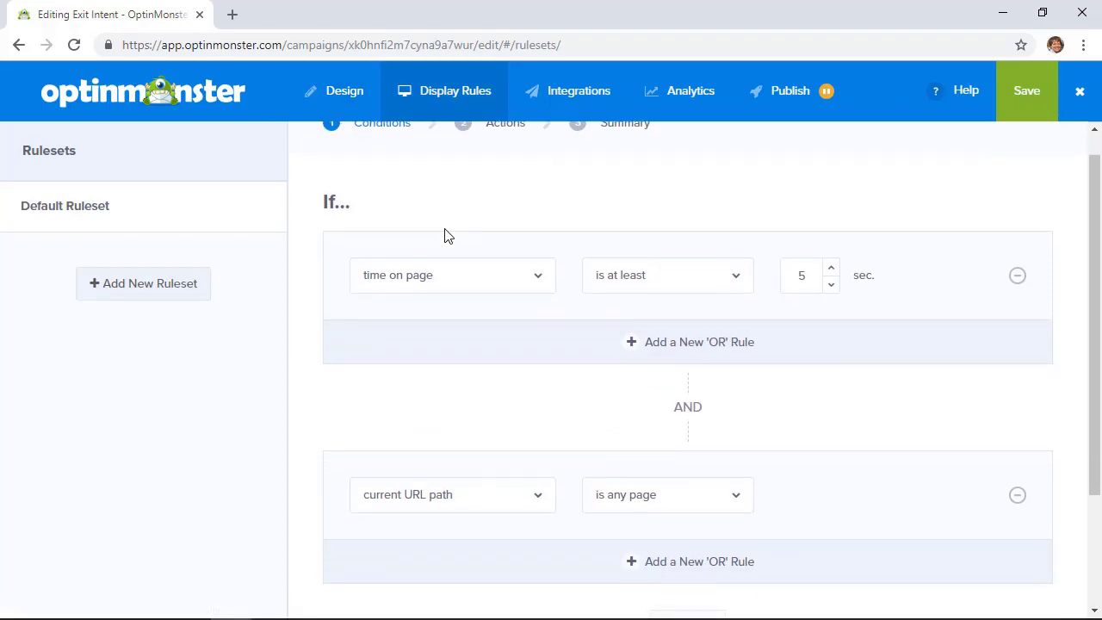
pyautogui.click(470, 276)
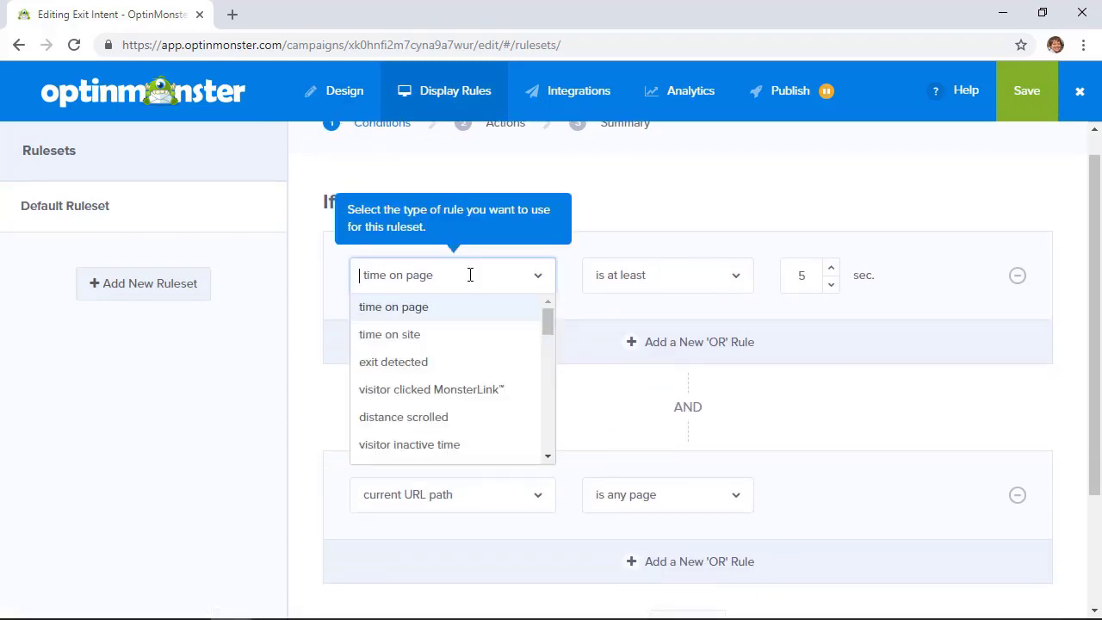
pyautogui.click(385, 365)
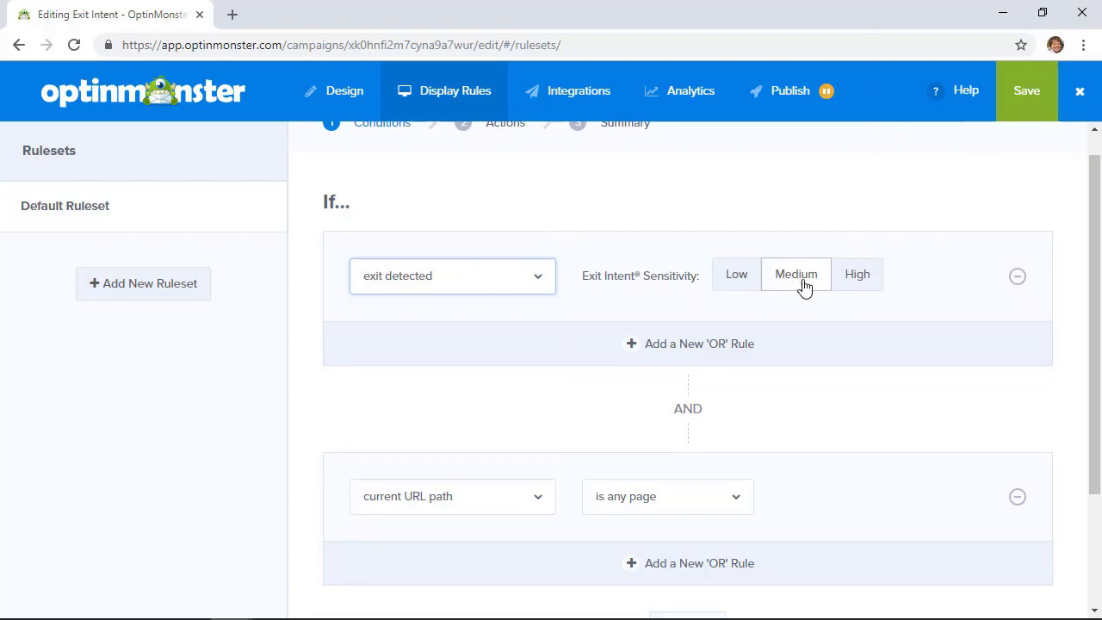
# - Check the remaining URL path condition and proceed to the ruleset's Actions stage
pyautogui.scroll(-1, 803, 342)
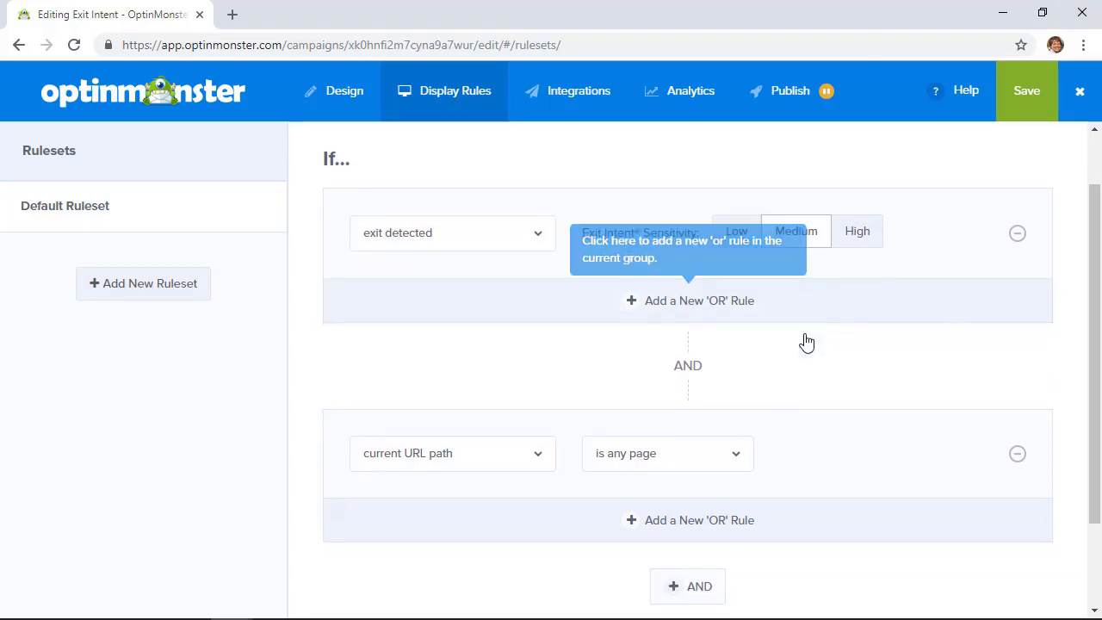
pyautogui.scroll(-1, 806, 342)
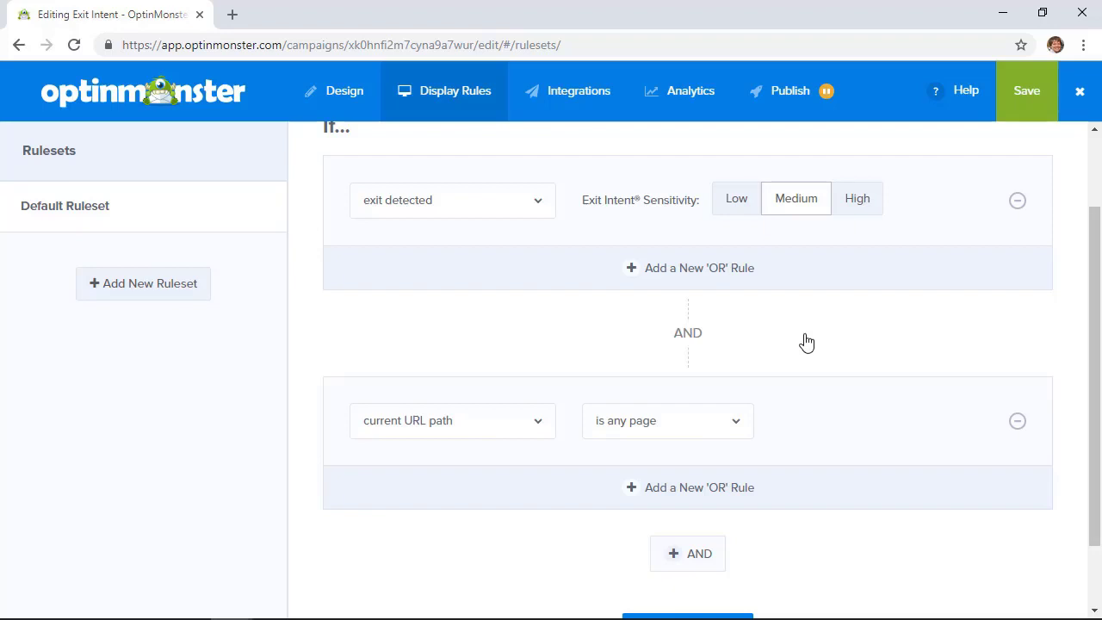
pyautogui.scroll(-1, 806, 342)
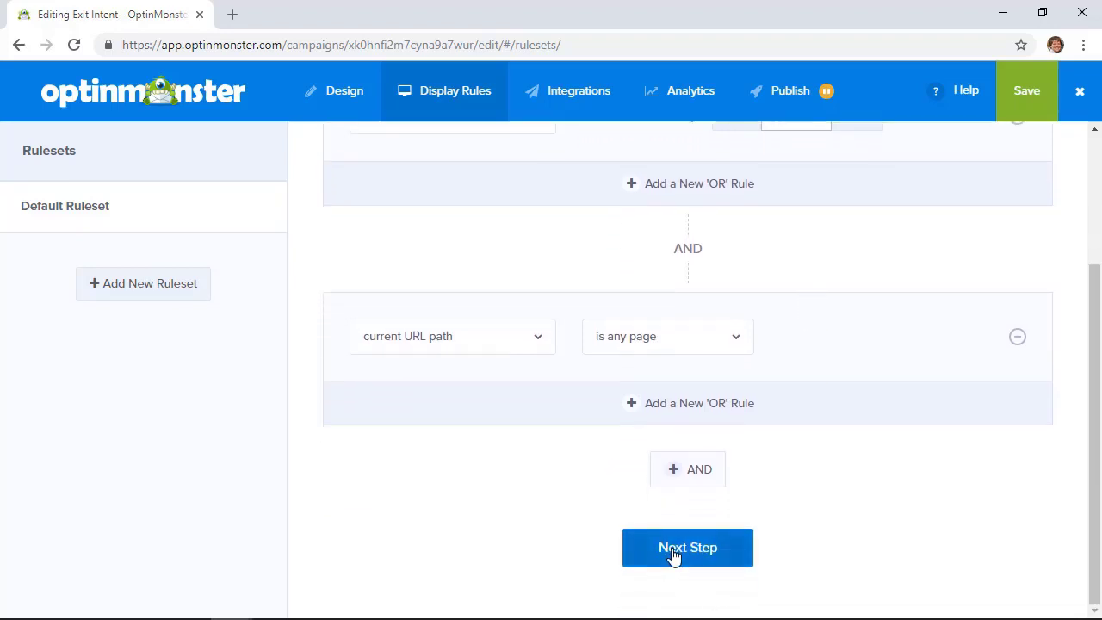
pyautogui.click(674, 555)
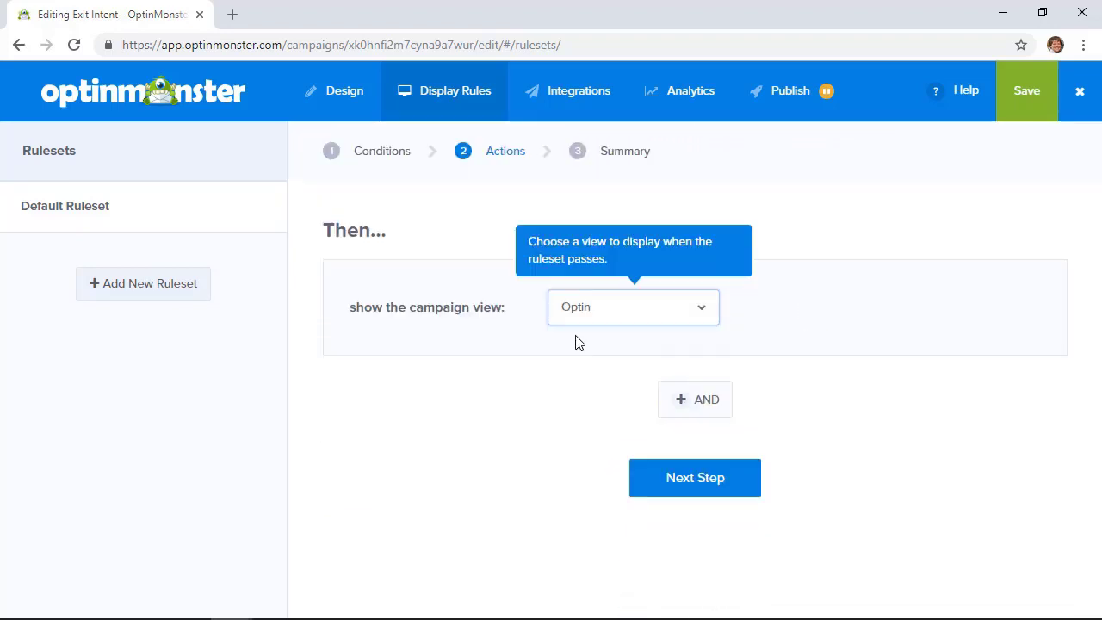
# - Finish the default ruleset with Optin as the campaign view to show, and save the campaign
pyautogui.click(697, 487)
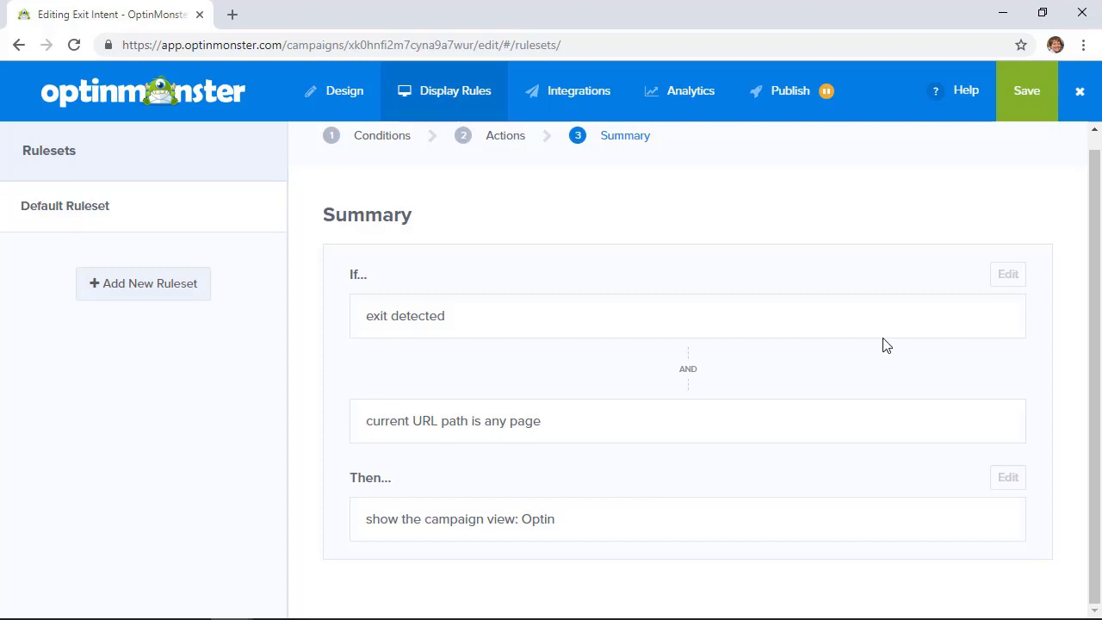
pyautogui.click(1012, 112)
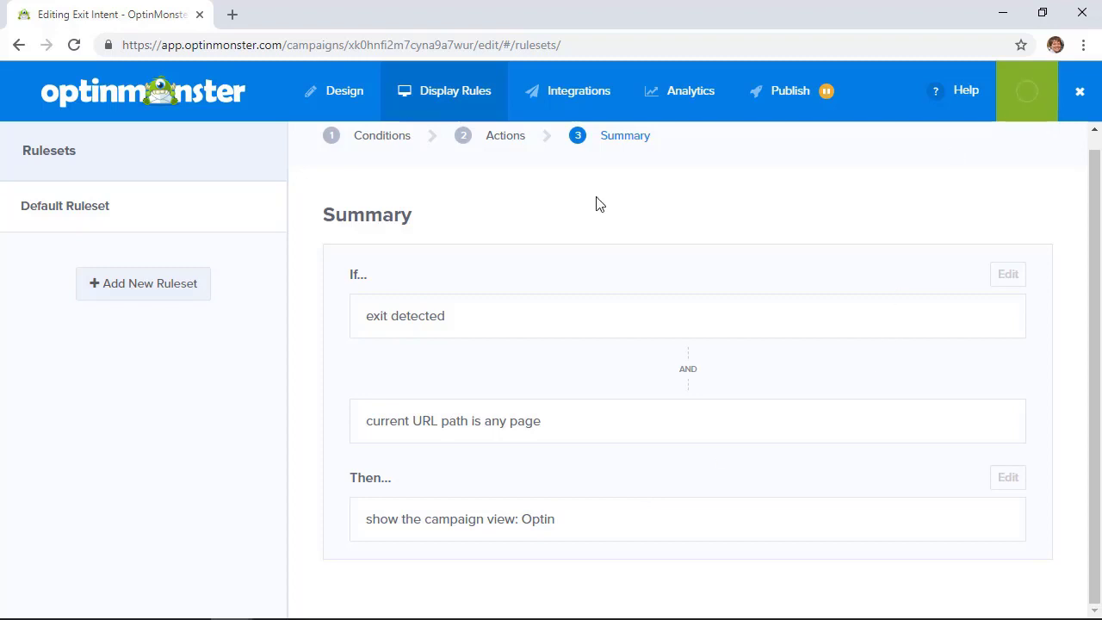
# - Start a new integration for the campaign and look through the available email providers
pyautogui.click(569, 104)
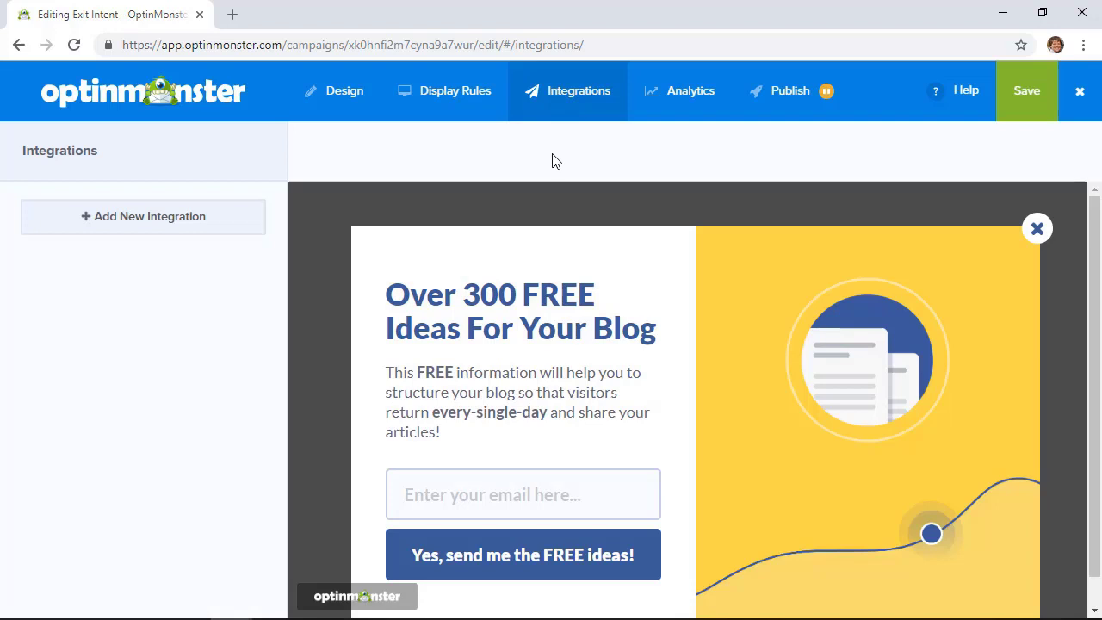
pyautogui.click(130, 228)
pyautogui.click(149, 243)
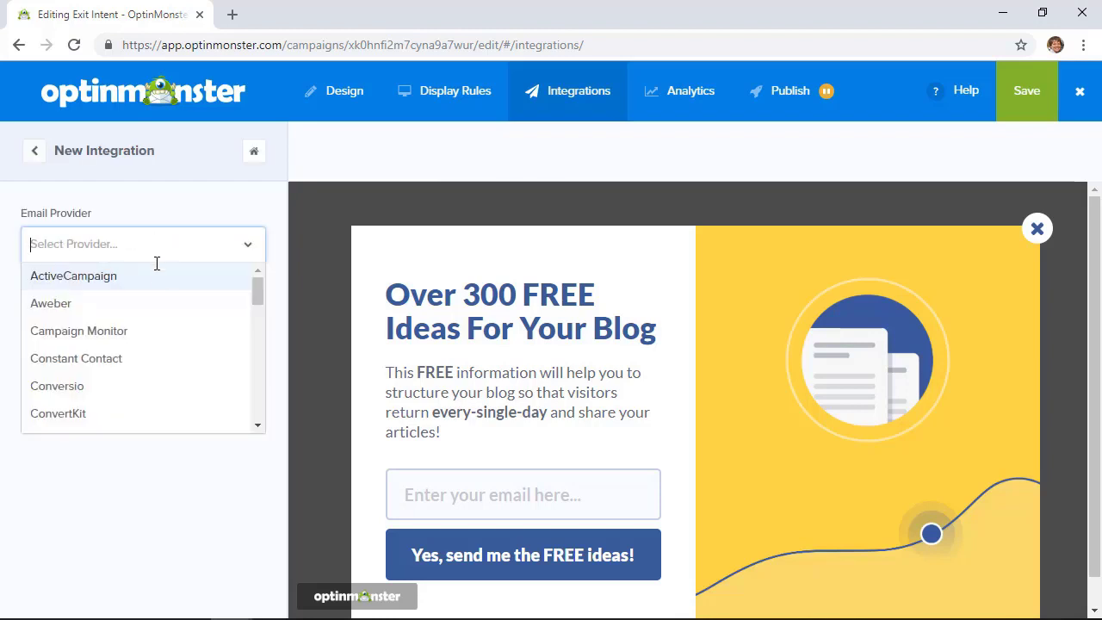
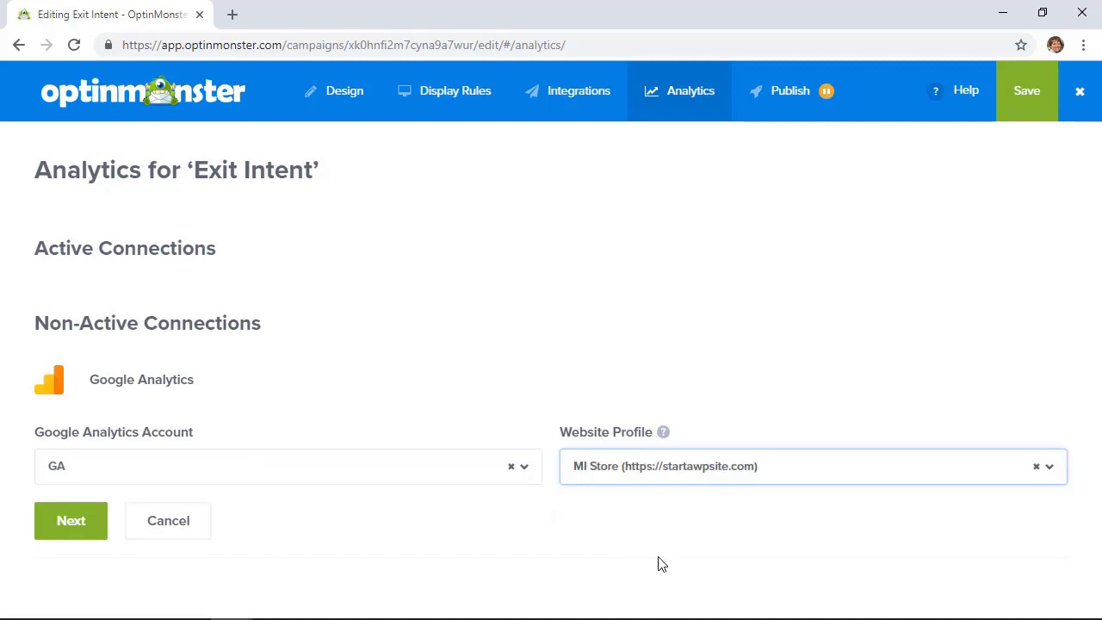
pyautogui.click(86, 524)
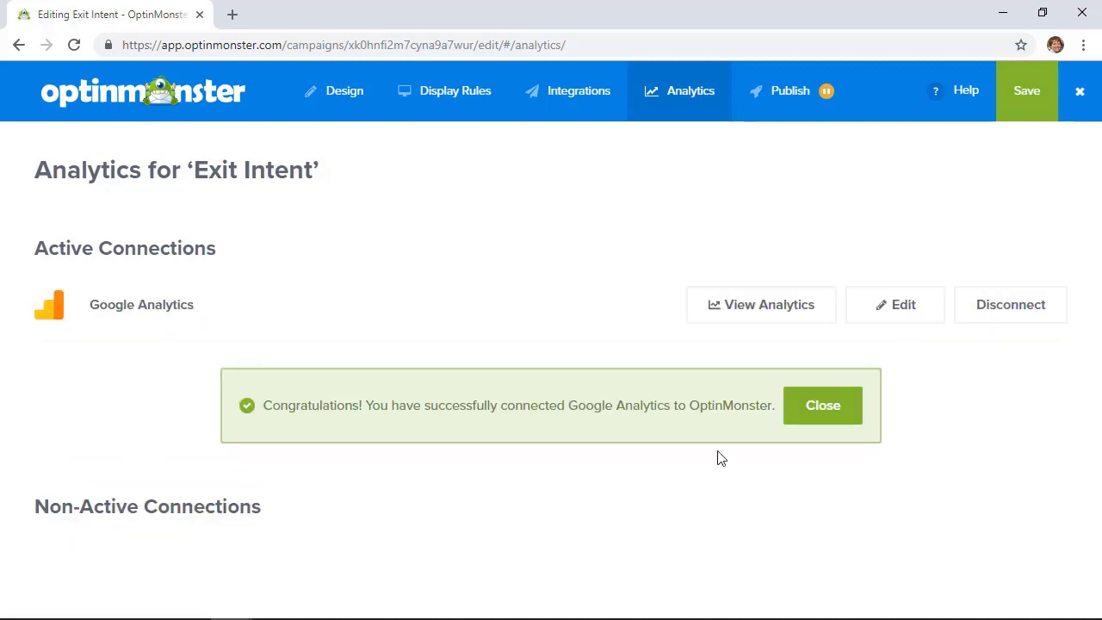
pyautogui.click(1022, 102)
# - Unpause the Exit Intent campaign in its publish options and save it
pyautogui.click(789, 90)
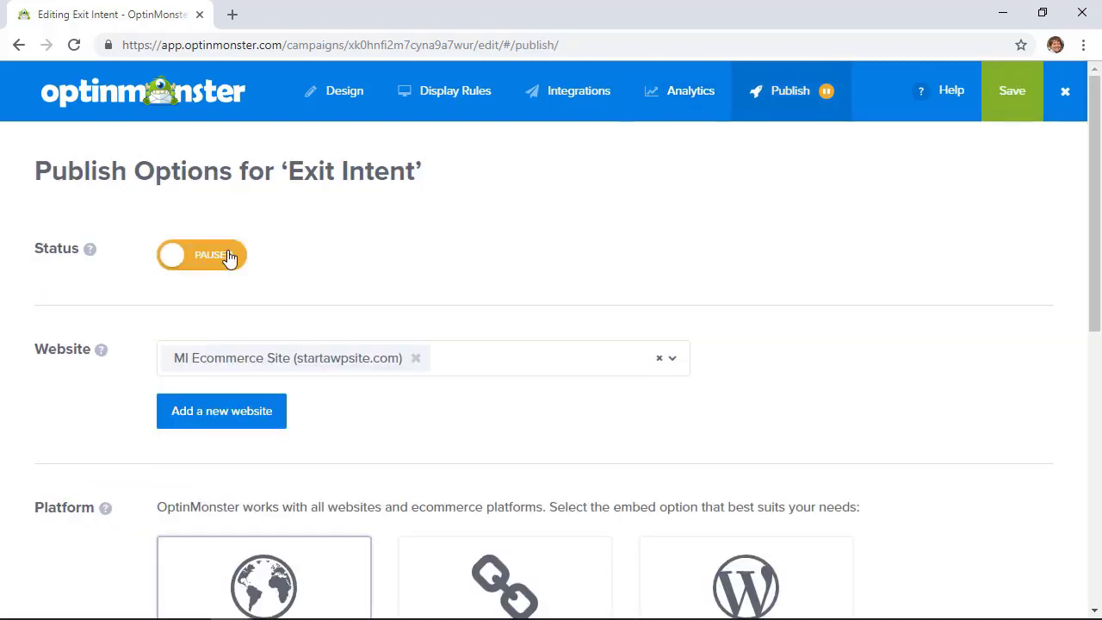
pyautogui.click(225, 256)
pyautogui.click(1010, 103)
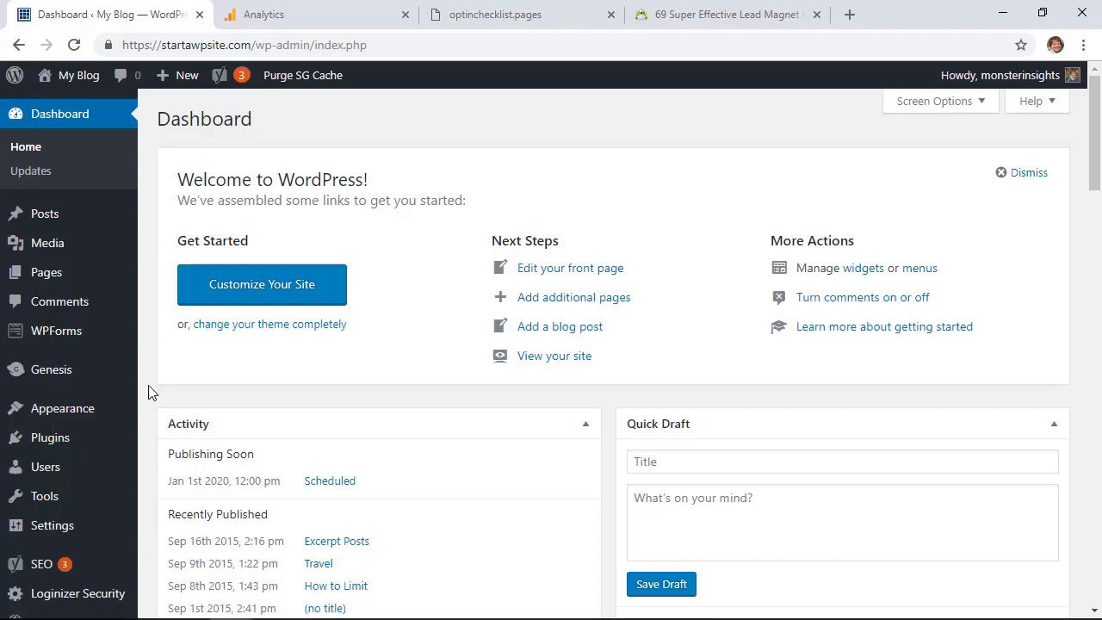
# - Find the Popups by OptinMonster plugin in the WordPress admin by searching "optinmonster", then install and activate it
pyautogui.moveTo(66, 442)
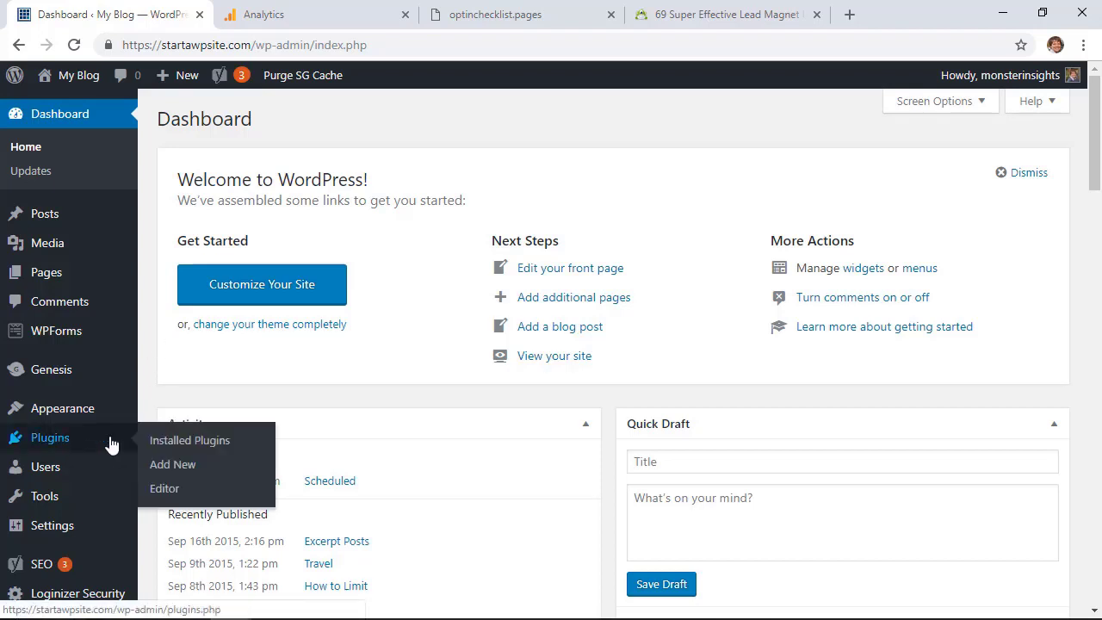
pyautogui.click(172, 463)
pyautogui.click(890, 170)
pyautogui.write('optinmonster')
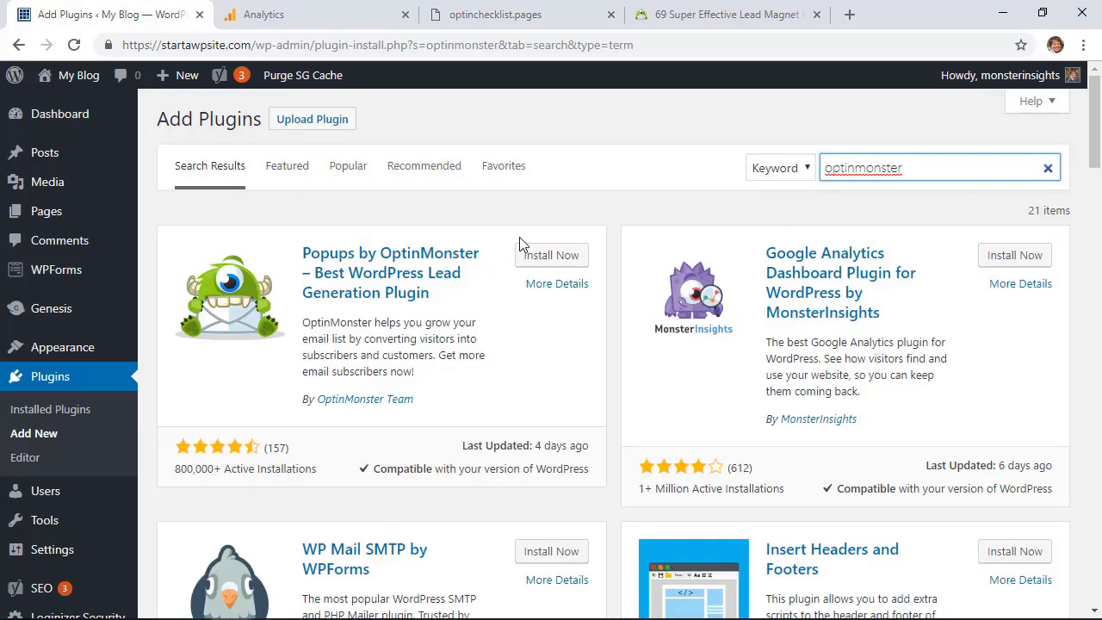
pyautogui.click(551, 258)
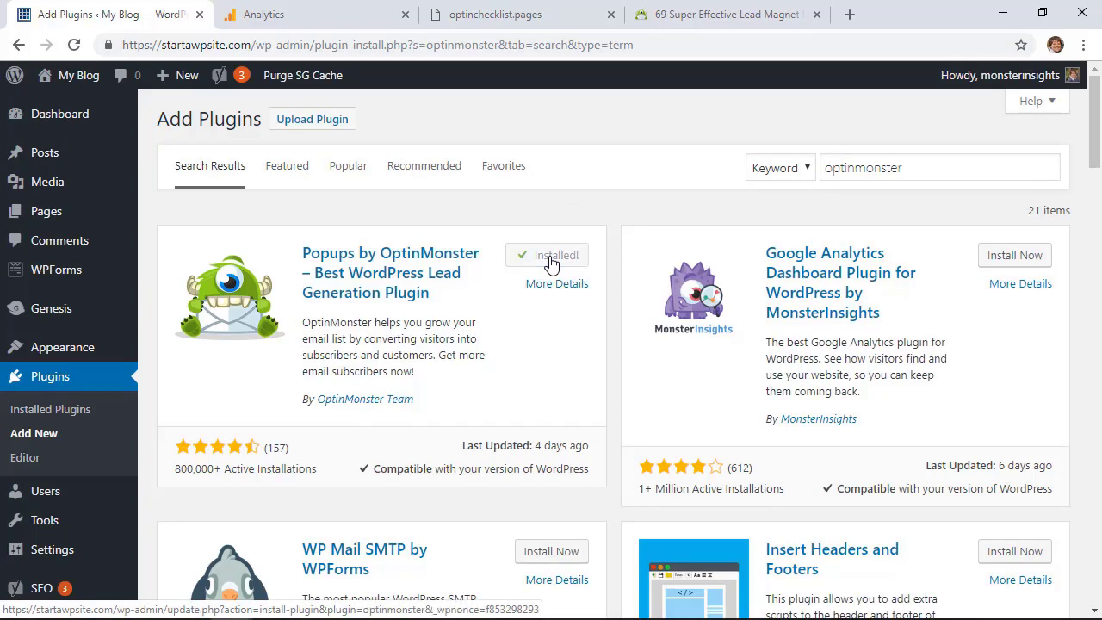
pyautogui.click(547, 255)
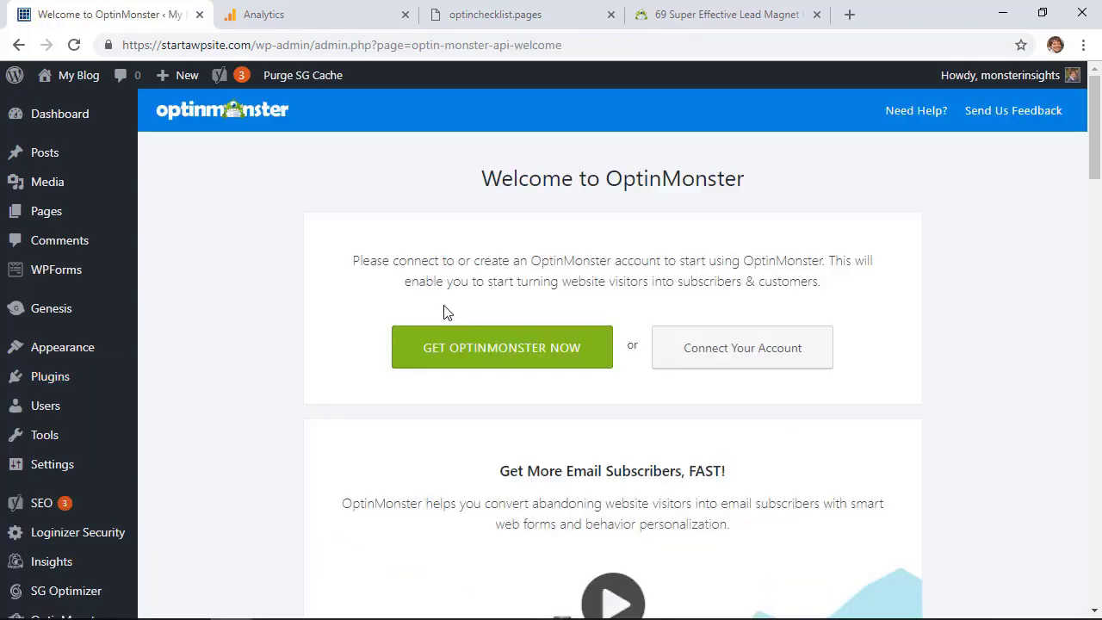
# - Connect the WordPress plugin to the existing OptinMonster account by pasting the API key
pyautogui.click(760, 351)
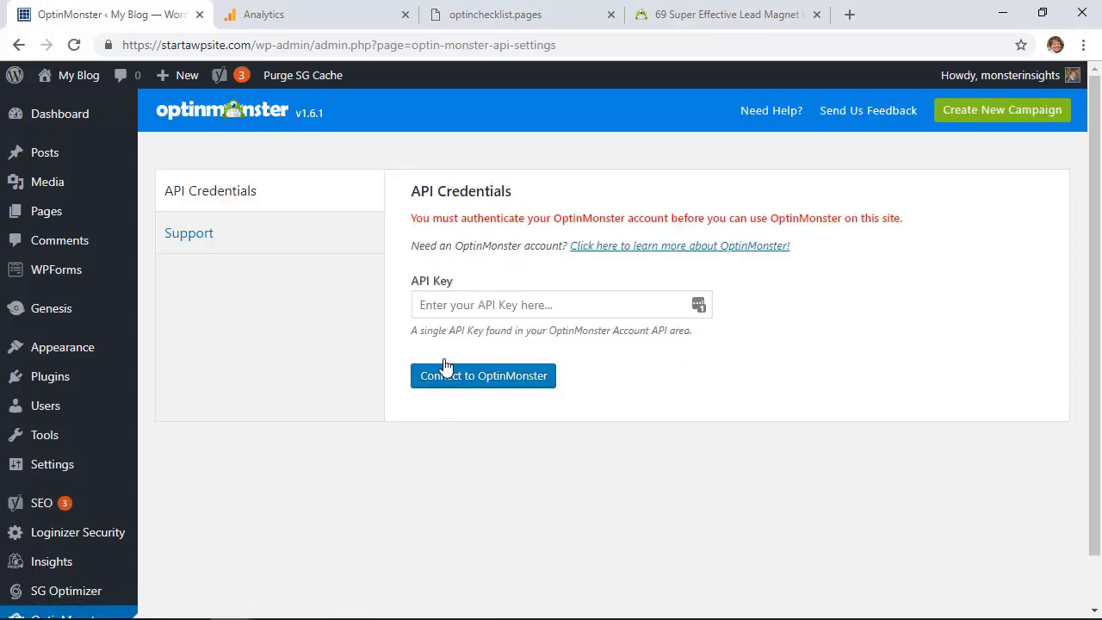
pyautogui.click(446, 304)
pyautogui.hotkey('ctrl', 'v')
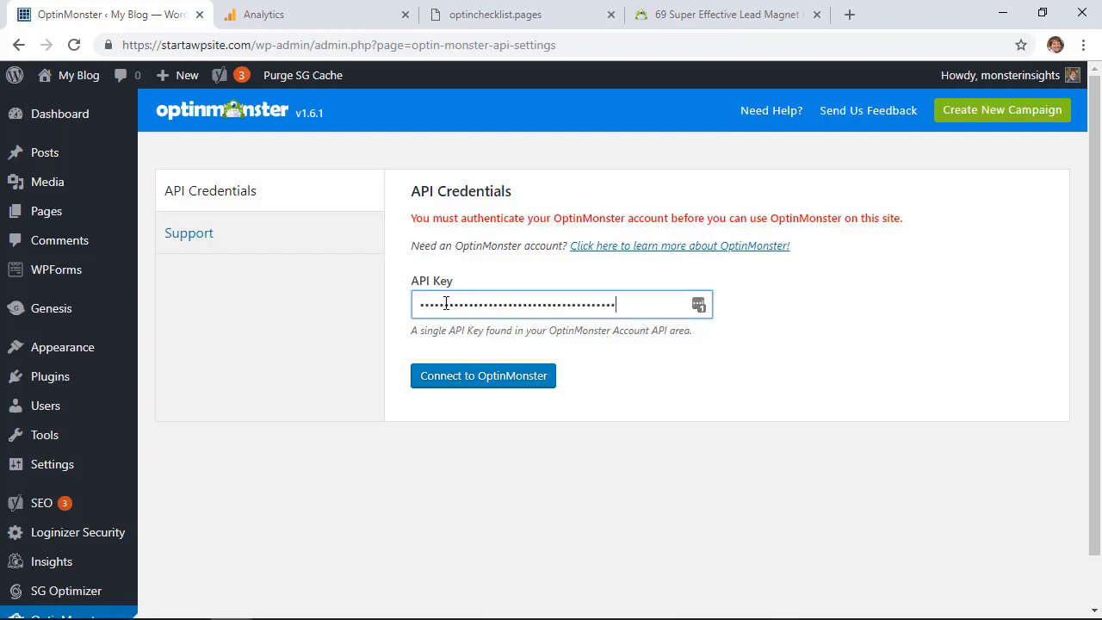
pyautogui.click(464, 386)
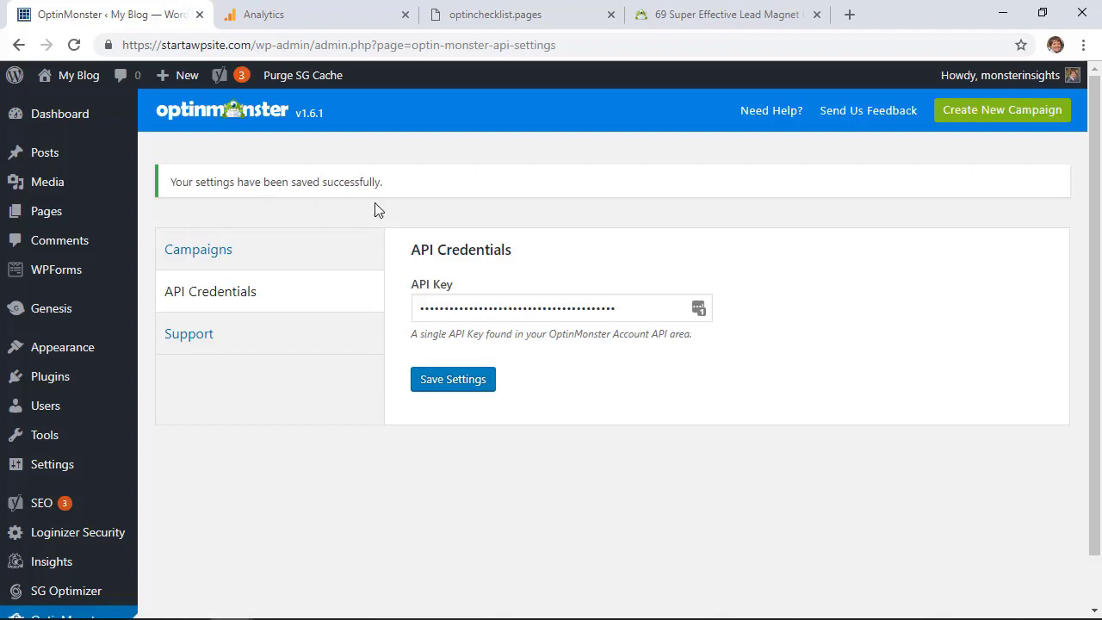
# - Refresh the plugin's list of campaigns and make the Exit Intent campaign go live on the WordPress site
pyautogui.click(197, 251)
pyautogui.click(456, 477)
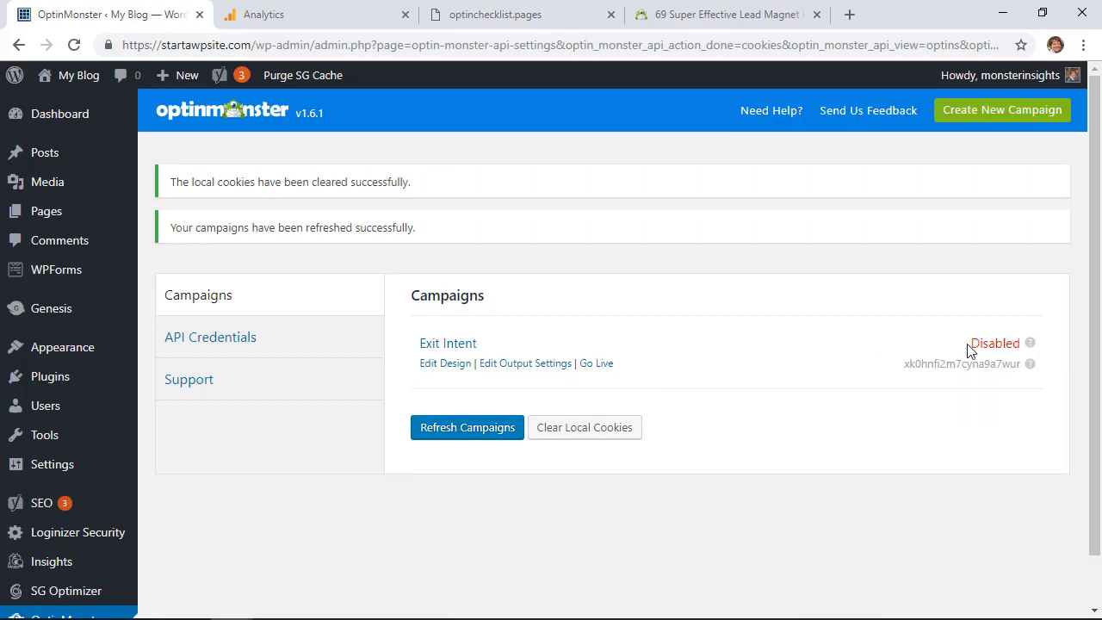
pyautogui.click(594, 365)
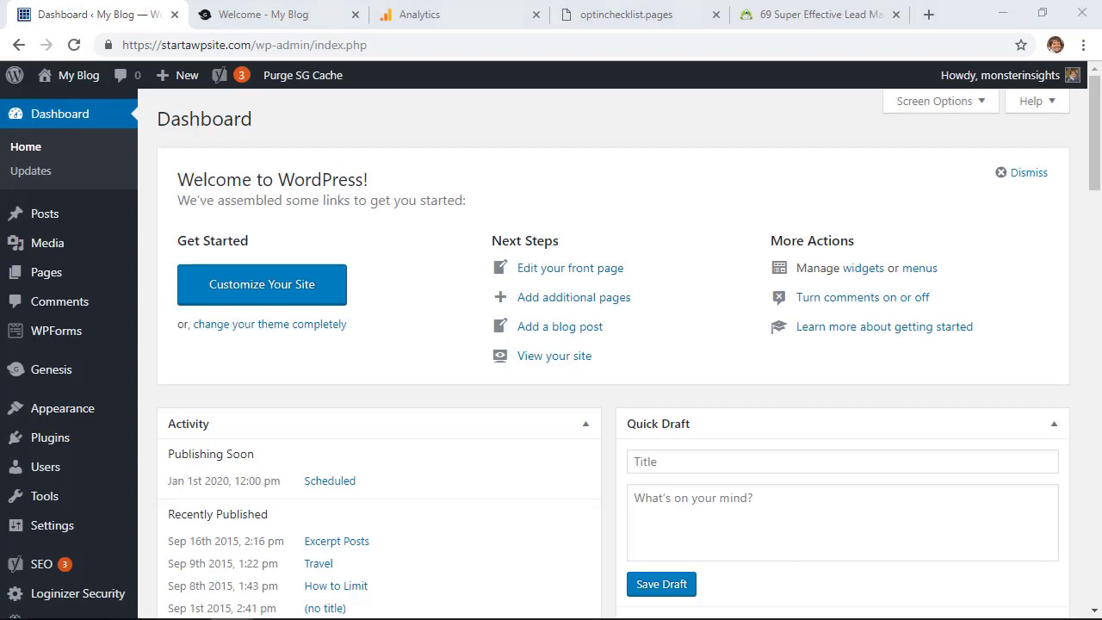
# - Search the WordPress plugins for "call now button", then install and activate the Call Now Button plugin
pyautogui.click(112, 446)
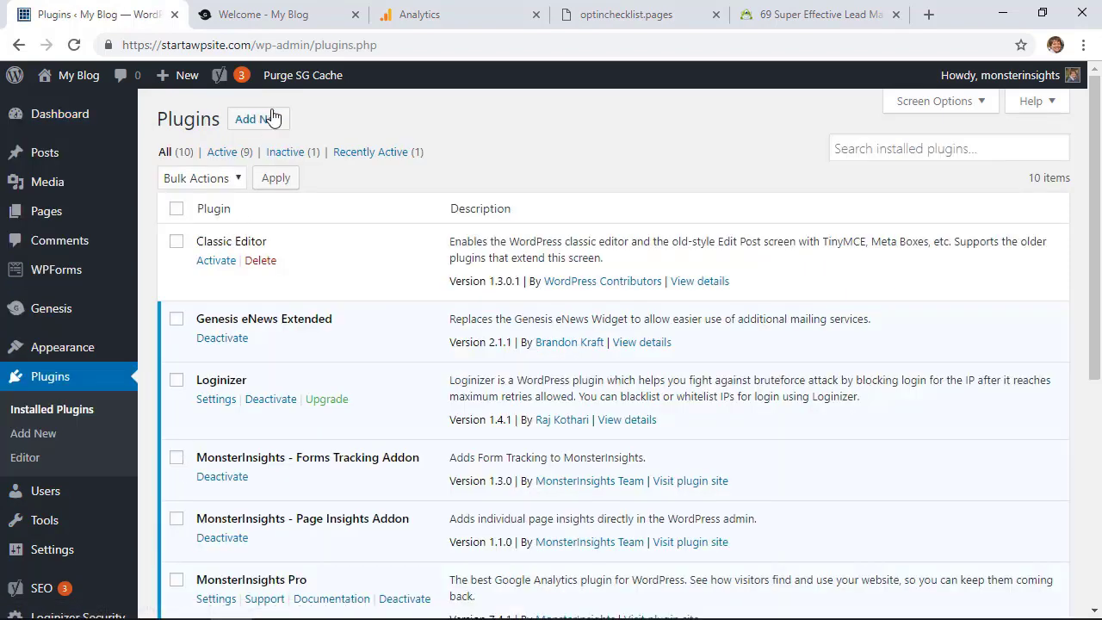
pyautogui.click(257, 121)
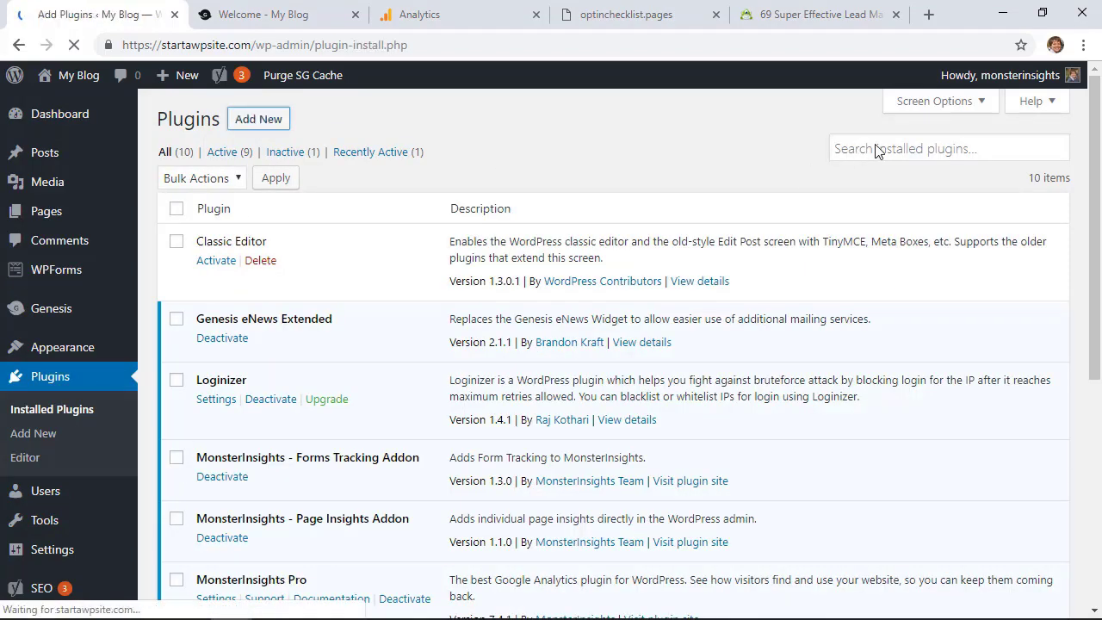
pyautogui.write('call now button')
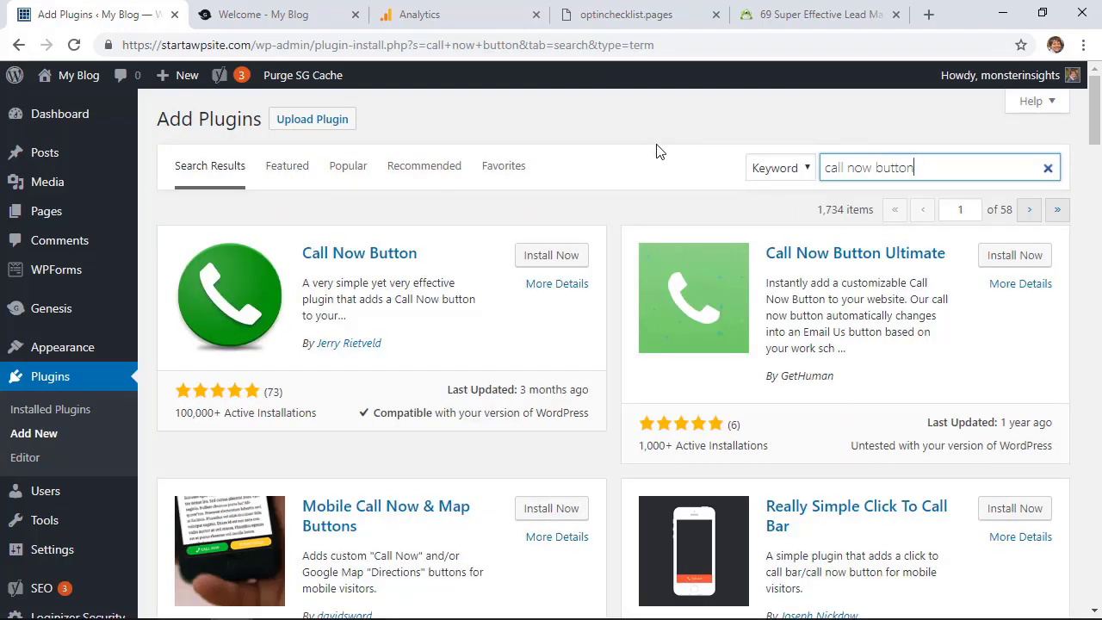
pyautogui.click(555, 256)
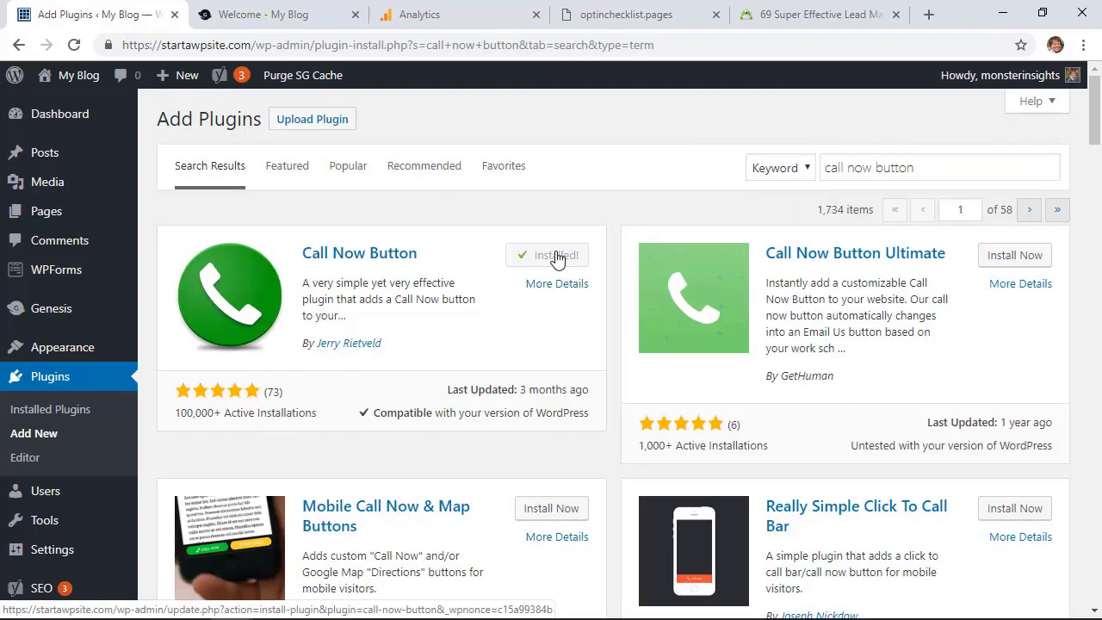
pyautogui.click(549, 256)
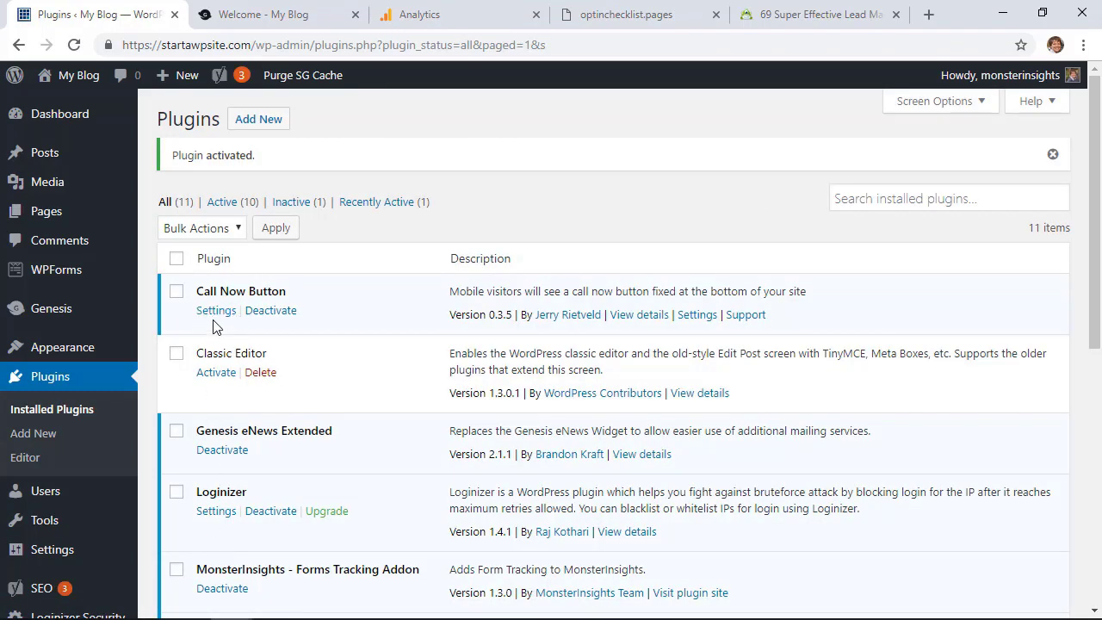
# - Review the phone number and button text in the Call Now Button settings and save them with the button enabled
pyautogui.scroll(-1, 194, 356)
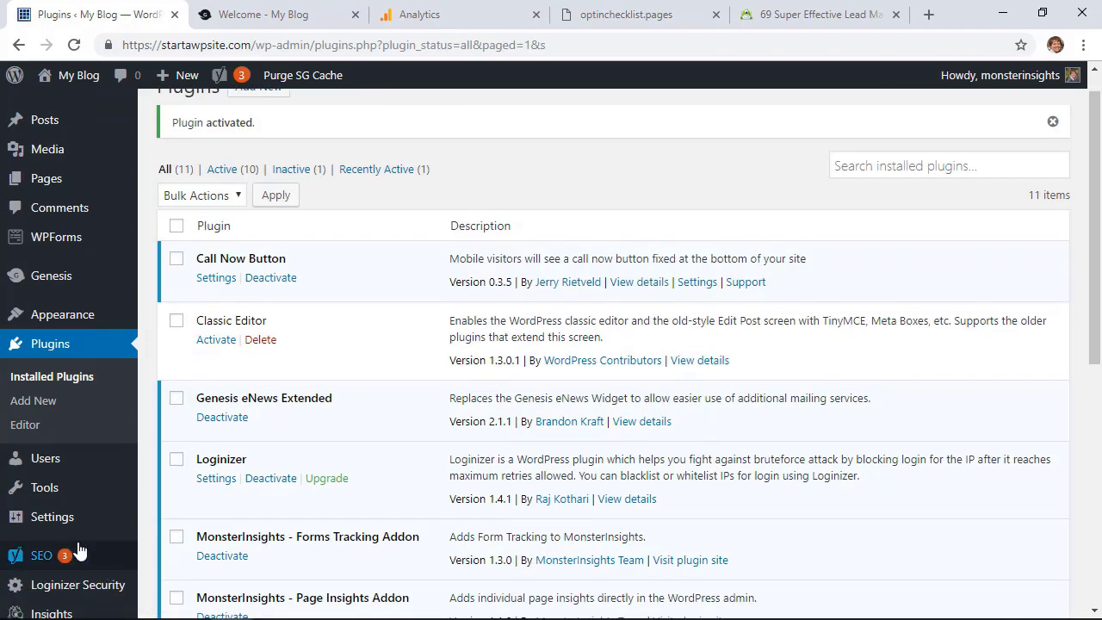
pyautogui.moveTo(56, 527)
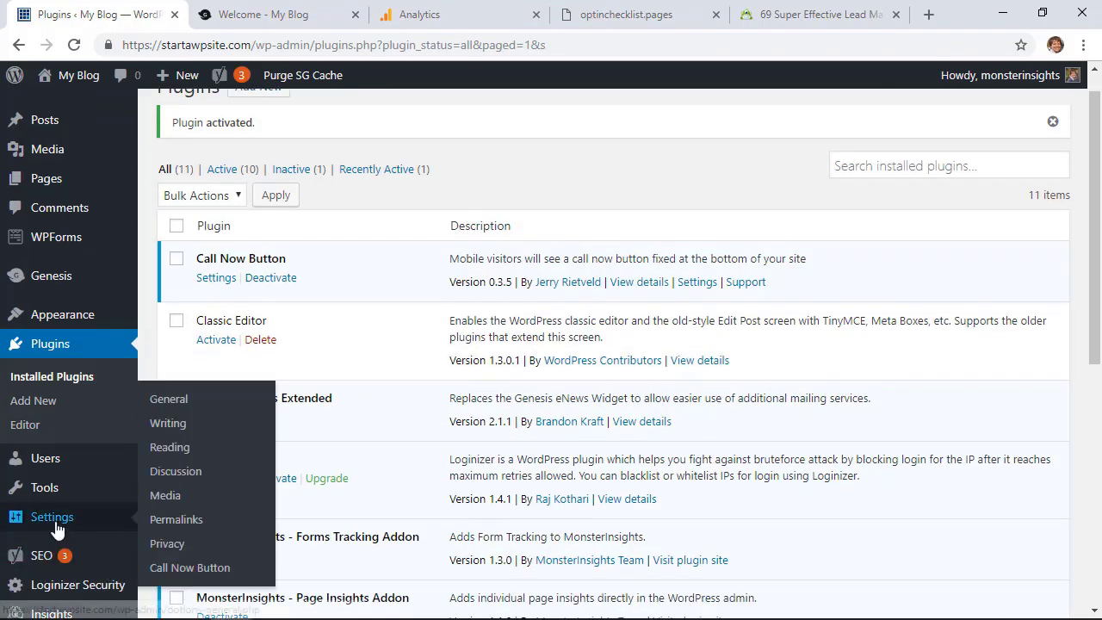
pyautogui.click(188, 568)
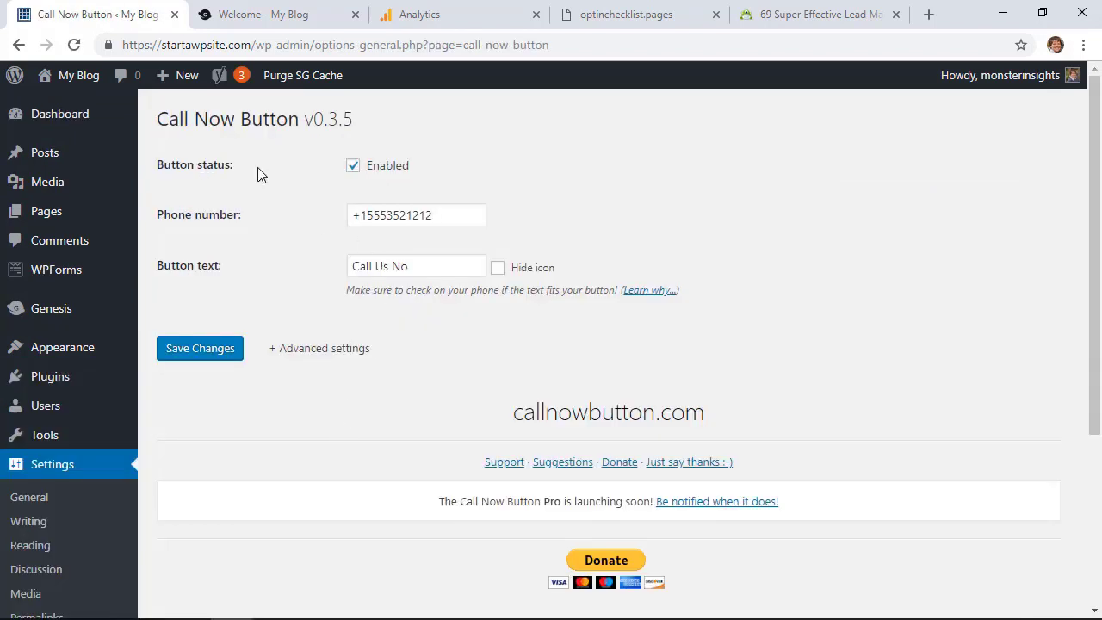
pyautogui.click(446, 220)
pyautogui.moveTo(446, 219); pyautogui.dragTo(386, 215)
pyautogui.click(362, 215)
pyautogui.click(294, 246)
pyautogui.moveTo(412, 270); pyautogui.dragTo(350, 269)
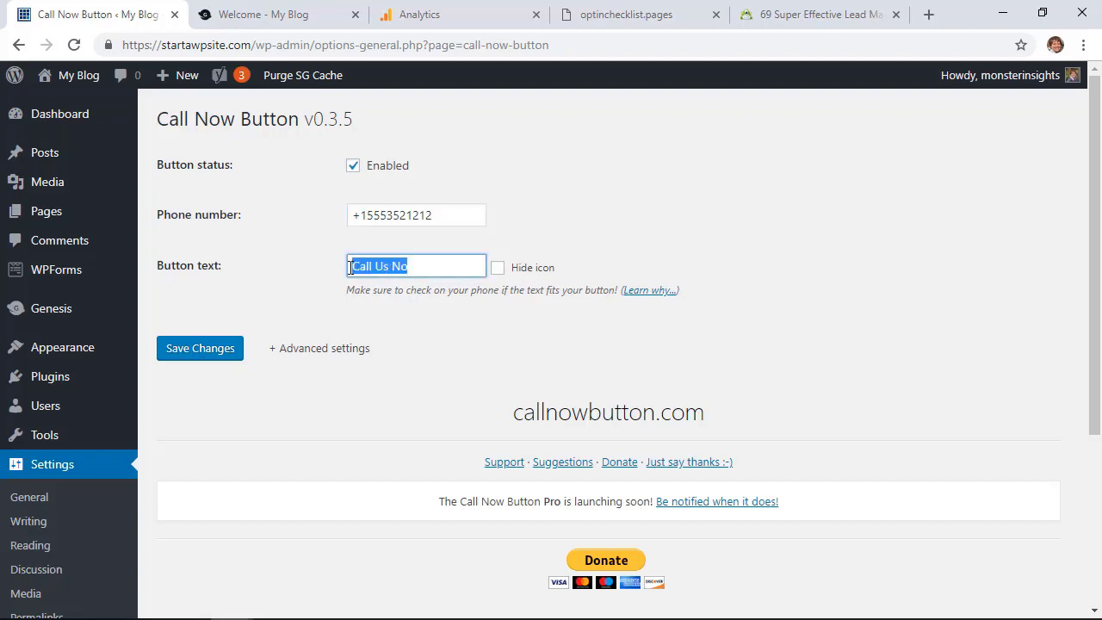
pyautogui.click(234, 270)
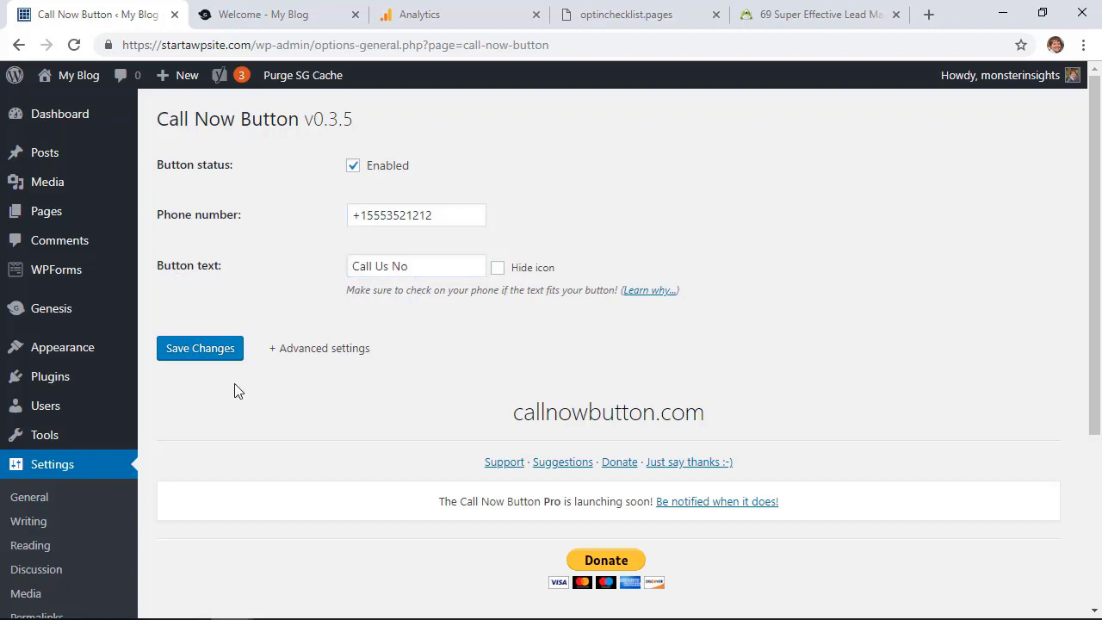
pyautogui.click(210, 358)
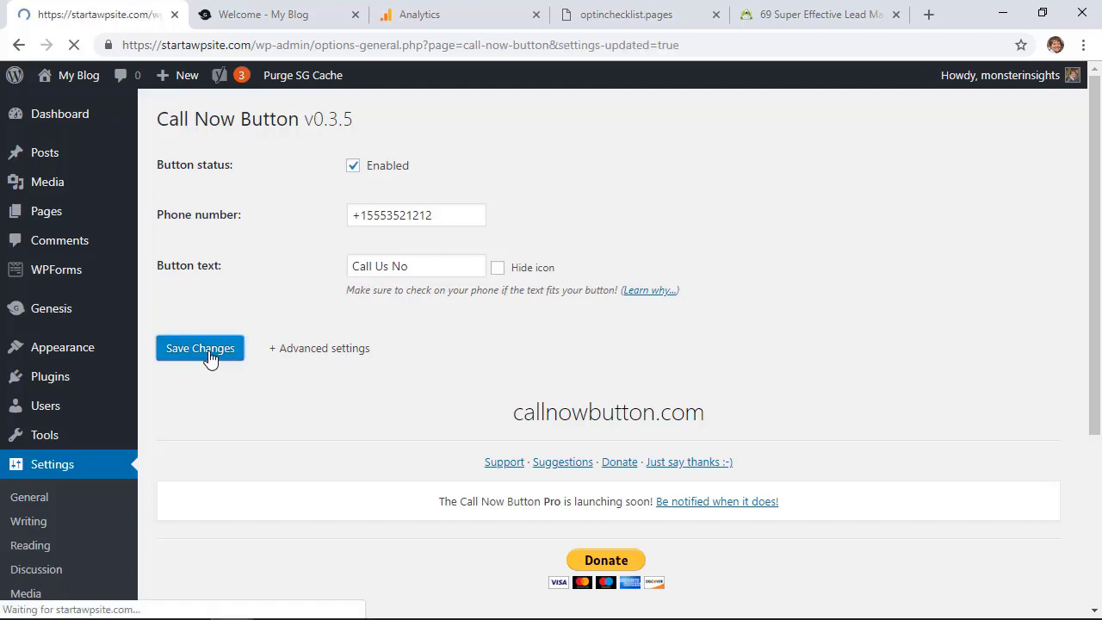
# - Inspect the site's home page in the browser's mobile device view to check the call button while scrolling
pyautogui.click(259, 15)
pyautogui.scroll(-2, 792, 294)
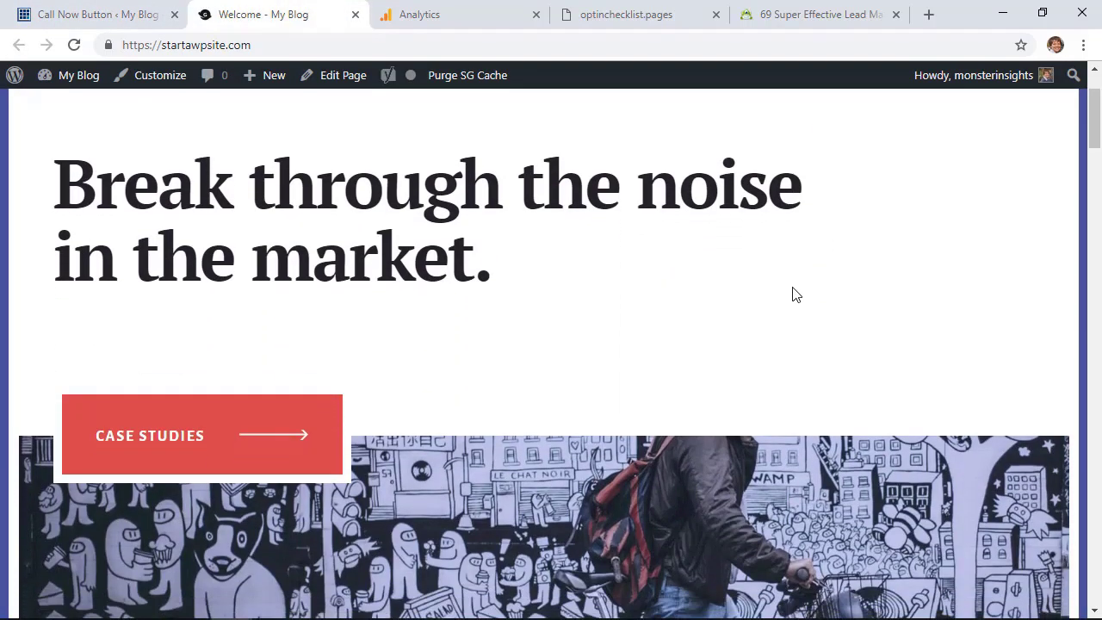
pyautogui.scroll(2, 792, 293)
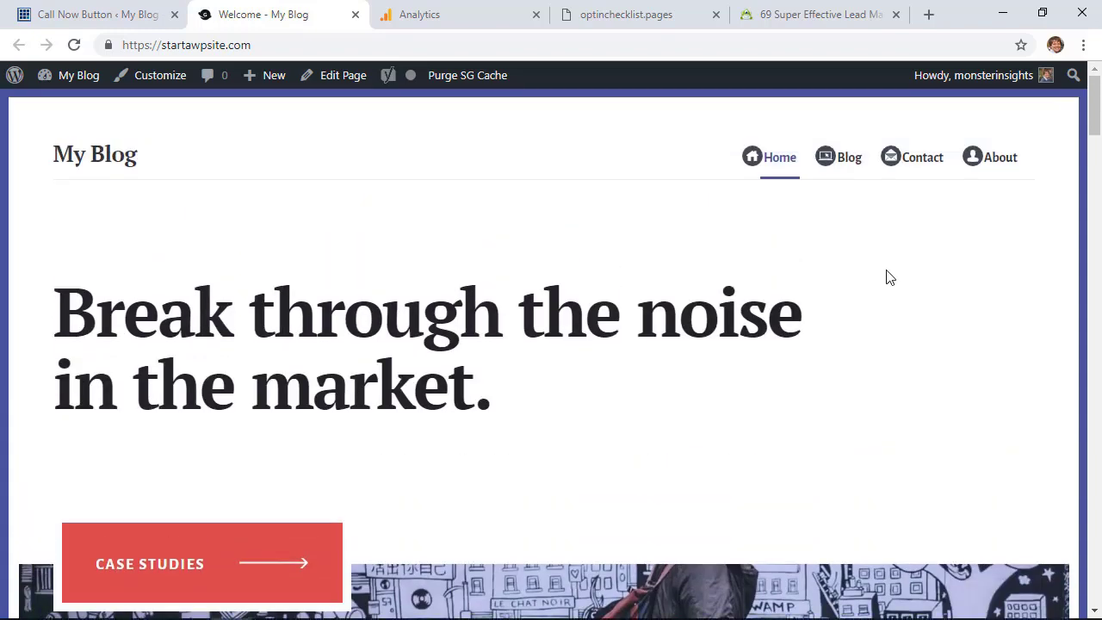
pyautogui.rightClick(881, 274)
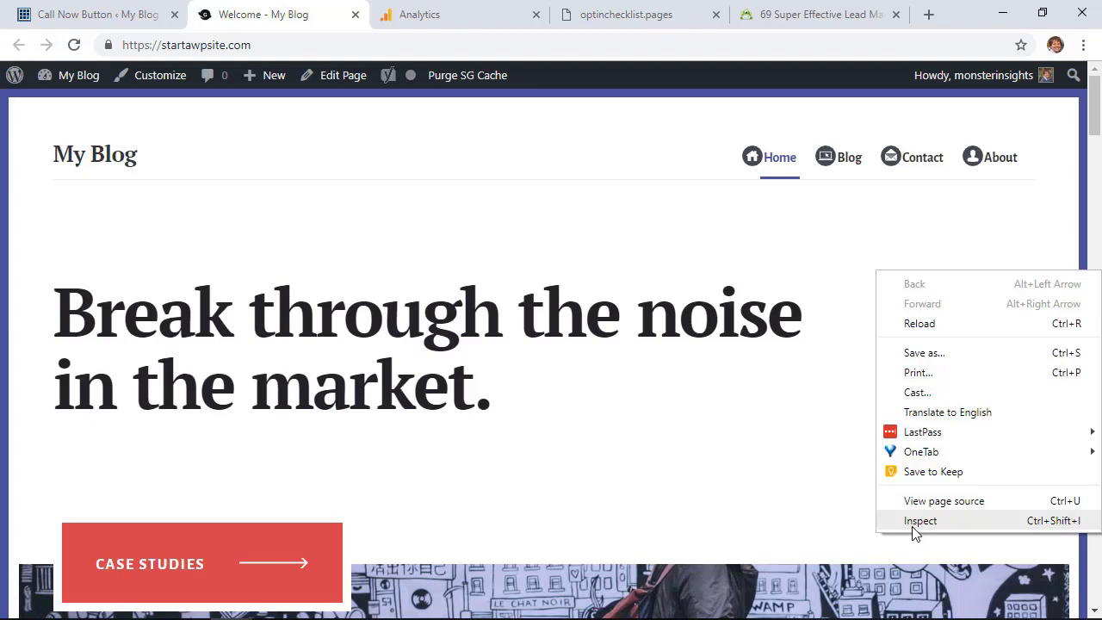
pyautogui.click(915, 521)
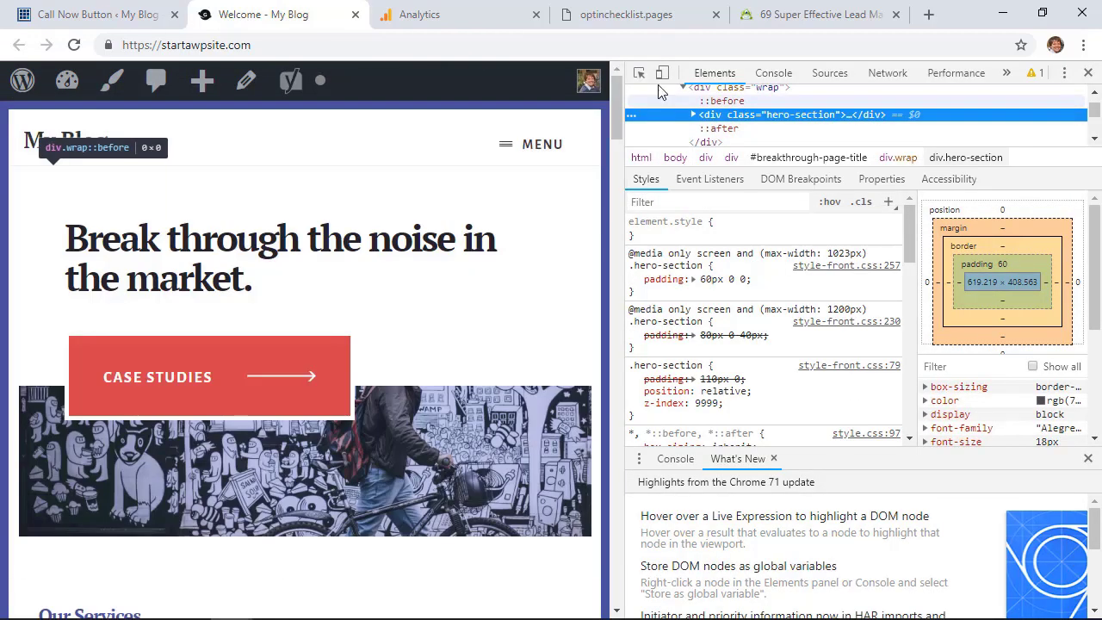
pyautogui.click(662, 75)
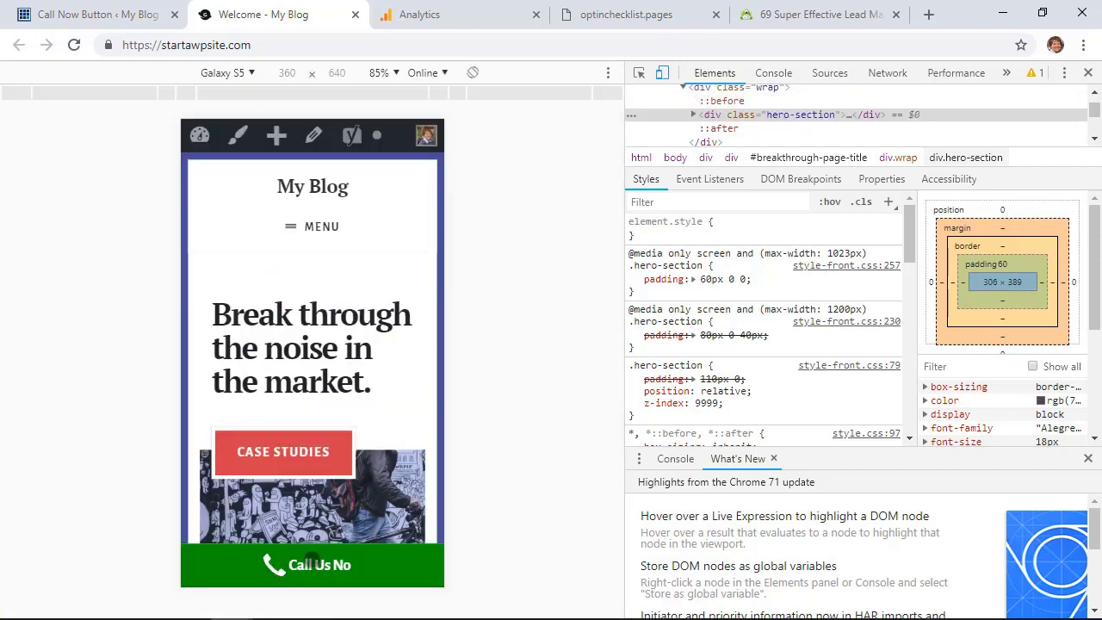
pyautogui.scroll(-10, 336, 538)
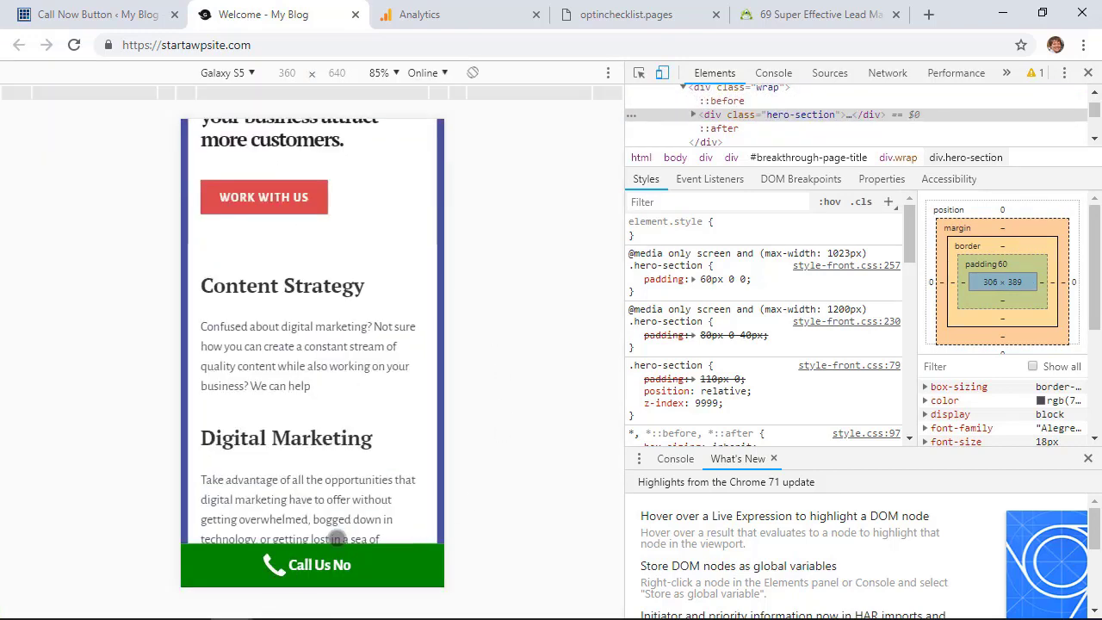